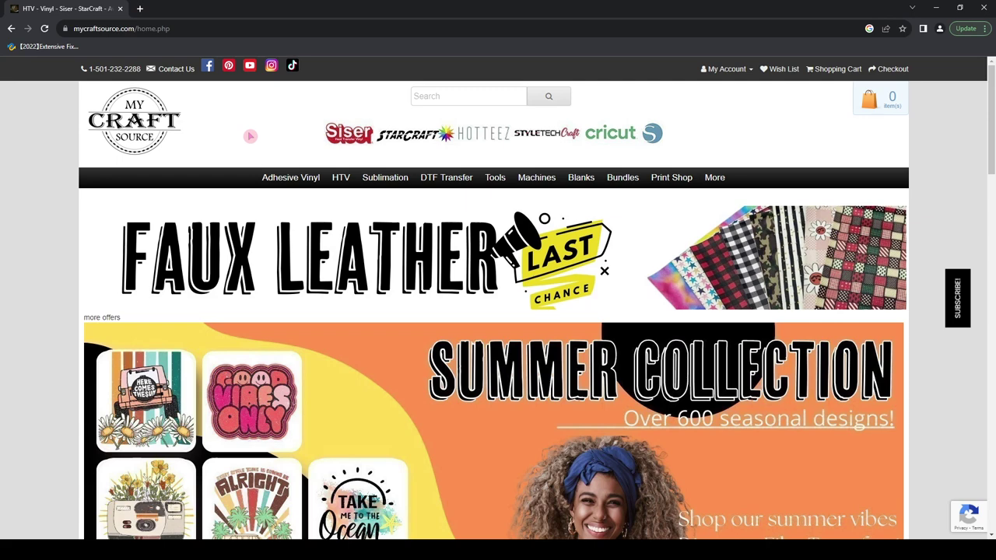
Open the Custom Direct to Film Transfer product from the DTF Transfer category and launch its Layout Designer.
mouse_move(460, 179)
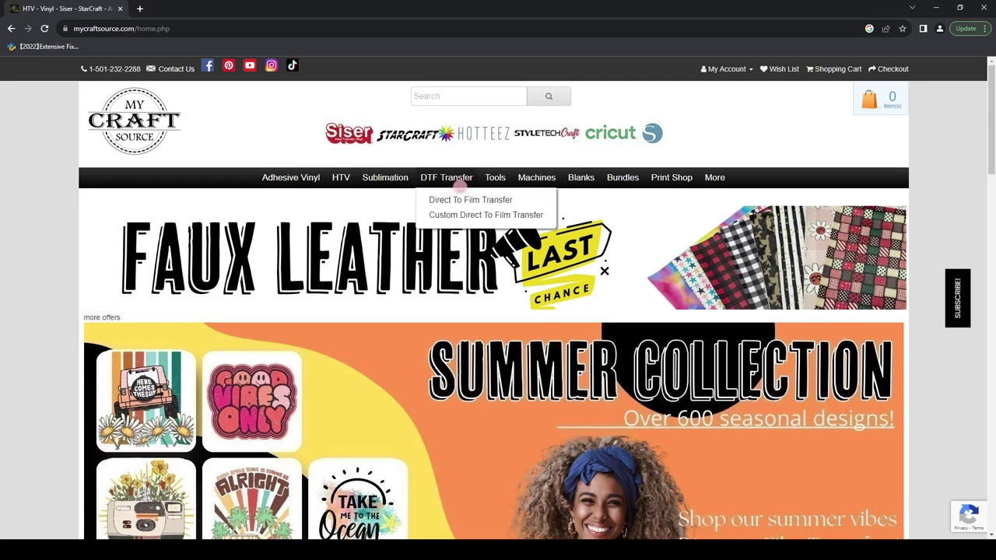
left_click(464, 215)
scroll(412, 352, "down", 1)
scroll(413, 353, "down", 5)
left_click(201, 319)
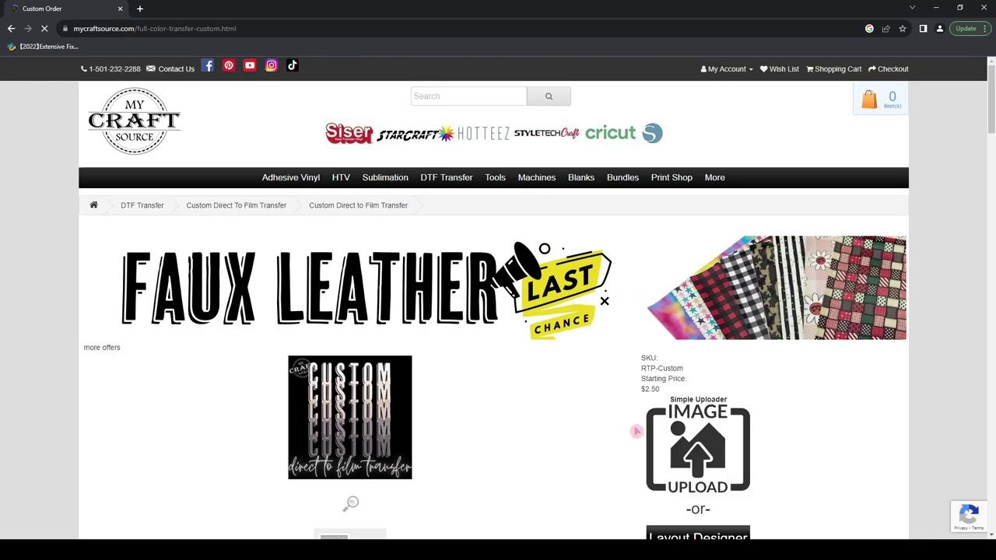
scroll(632, 426, "down", 2)
left_click(681, 438)
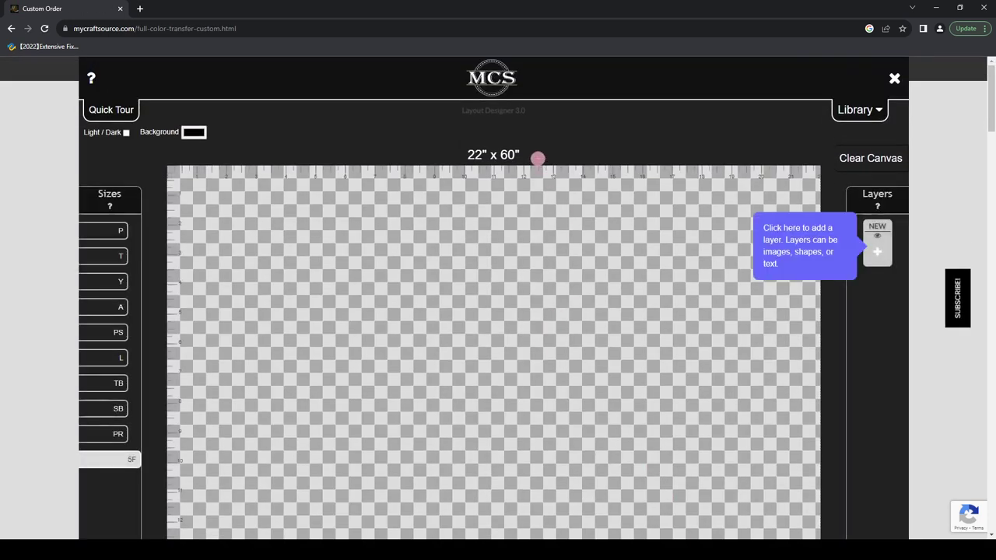
Examine the Layout Designer's version title, full canvas length and project saving options, and close the designer.
left_click_drag(465, 111, 553, 124)
left_click(553, 125)
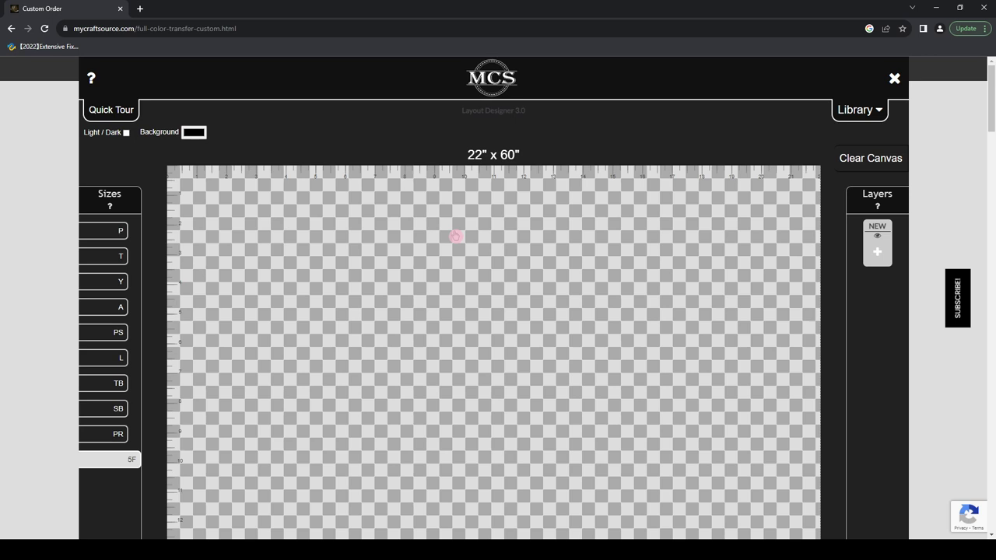
scroll(467, 257, "down", 15)
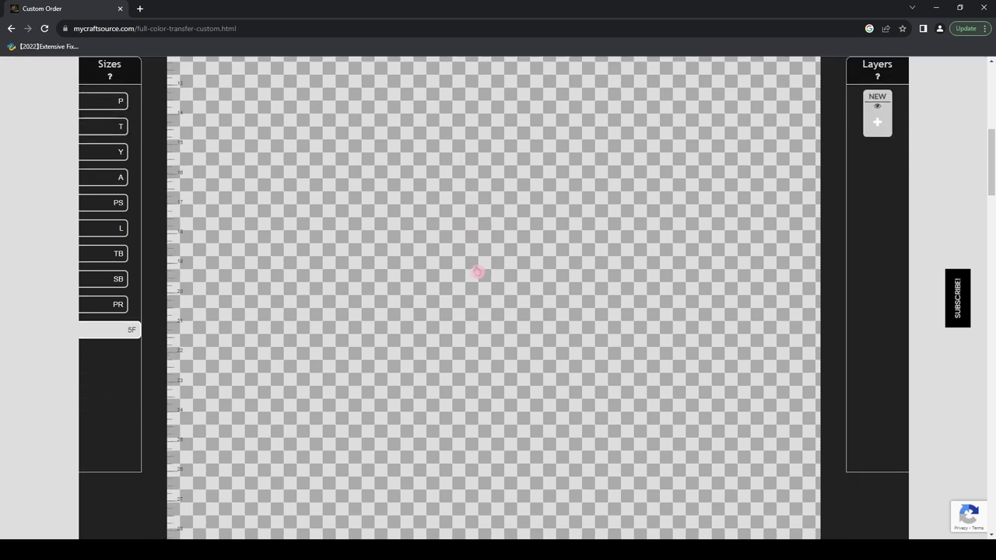
scroll(498, 284, "down", 6)
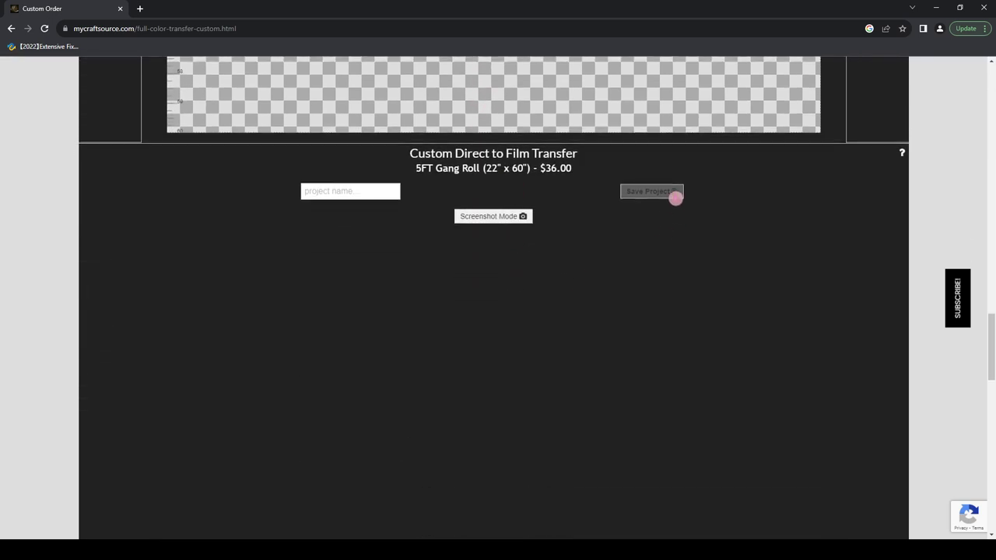
scroll(593, 331, "up", 8)
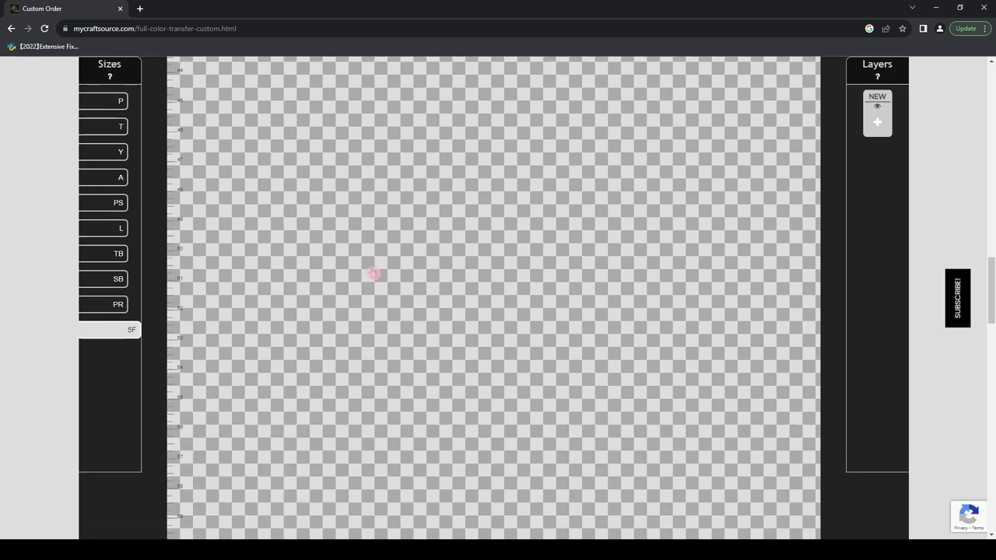
scroll(559, 333, "up", 15)
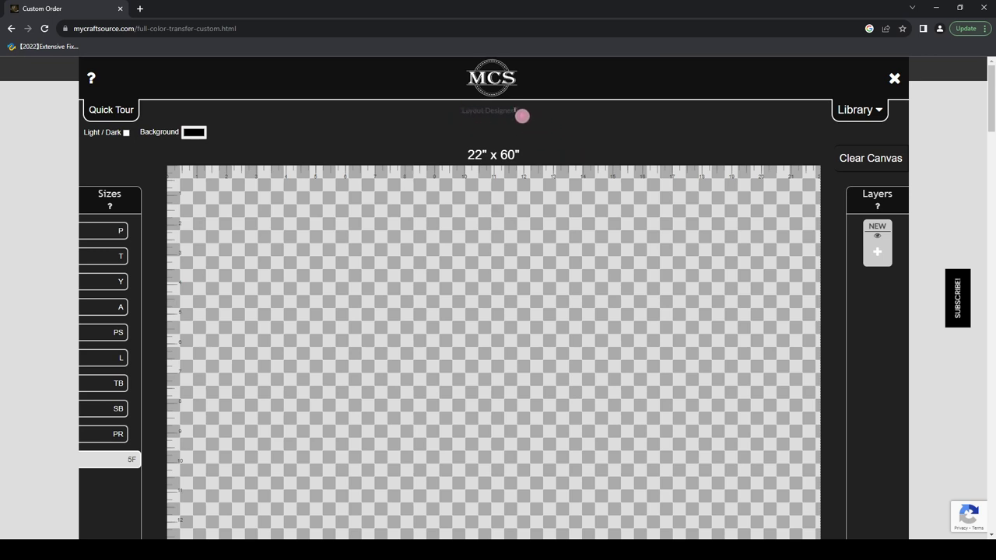
left_click_drag(445, 113, 549, 120)
left_click(550, 123)
left_click_drag(458, 114, 535, 119)
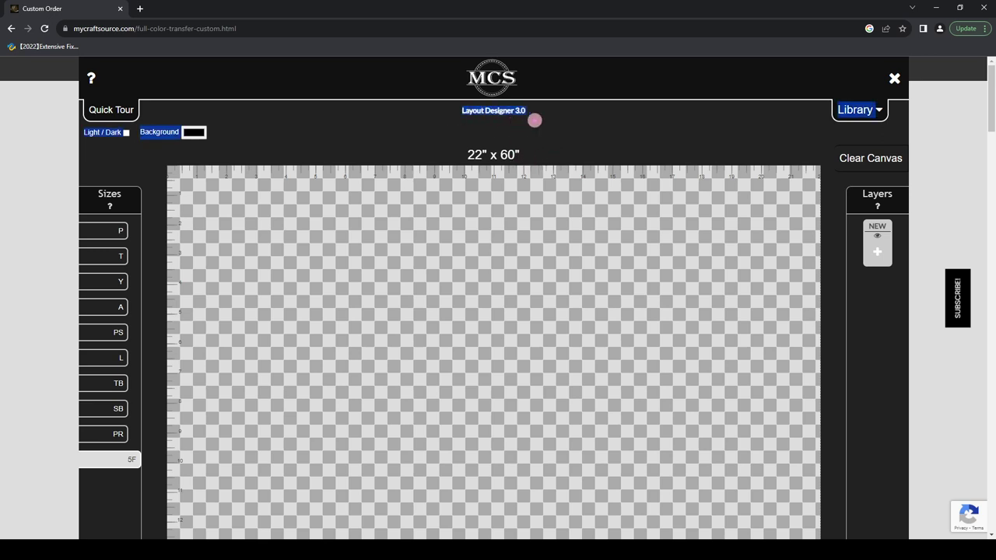
left_click(459, 122)
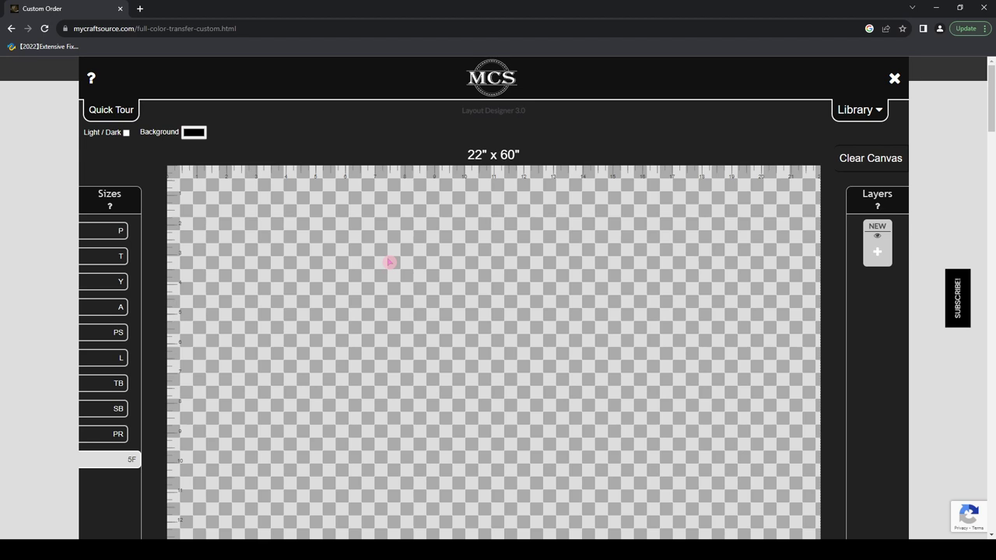
left_click(895, 79)
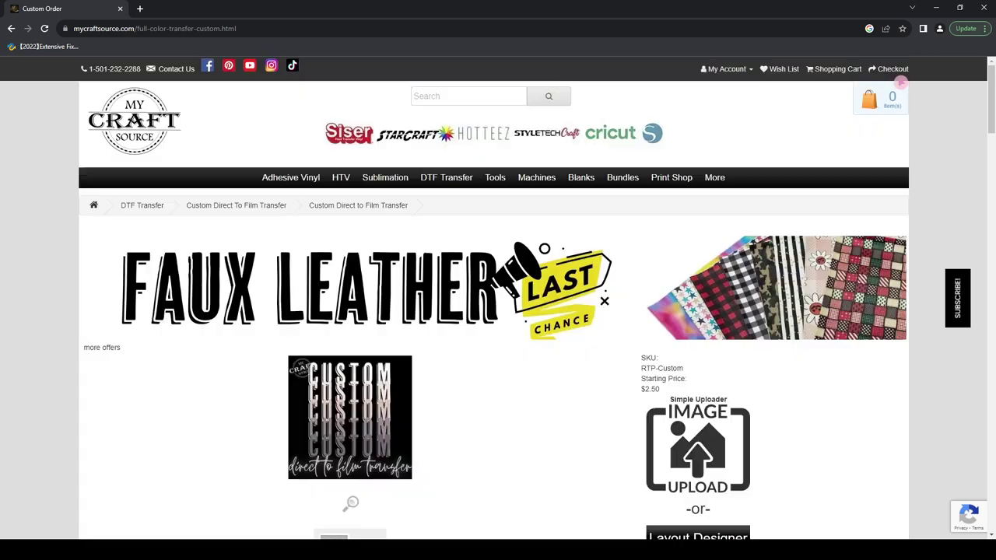
Go back through the Custom Direct To Film Transfer category to the product, reopen its Layout Designer and check the version title.
mouse_move(450, 179)
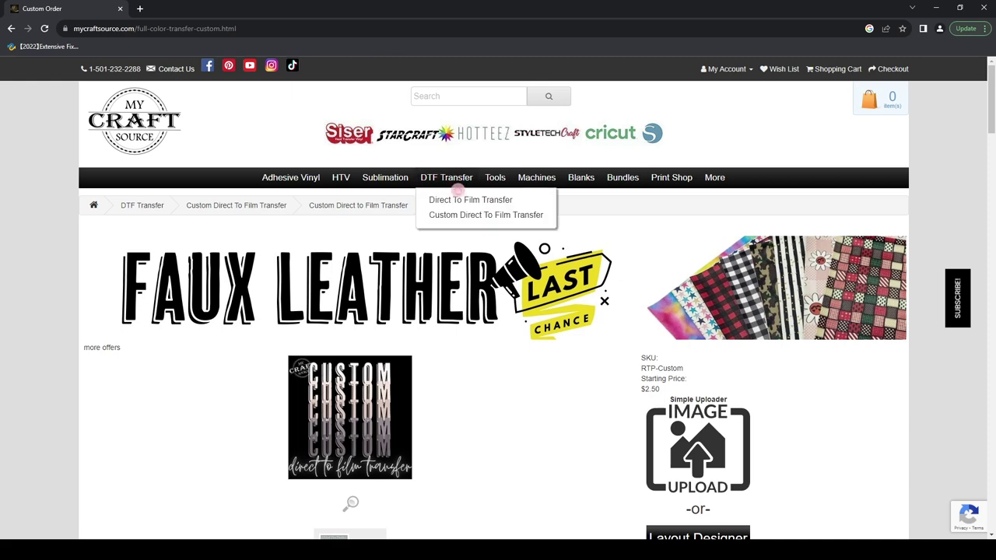
left_click(461, 217)
scroll(459, 220, "down", 4)
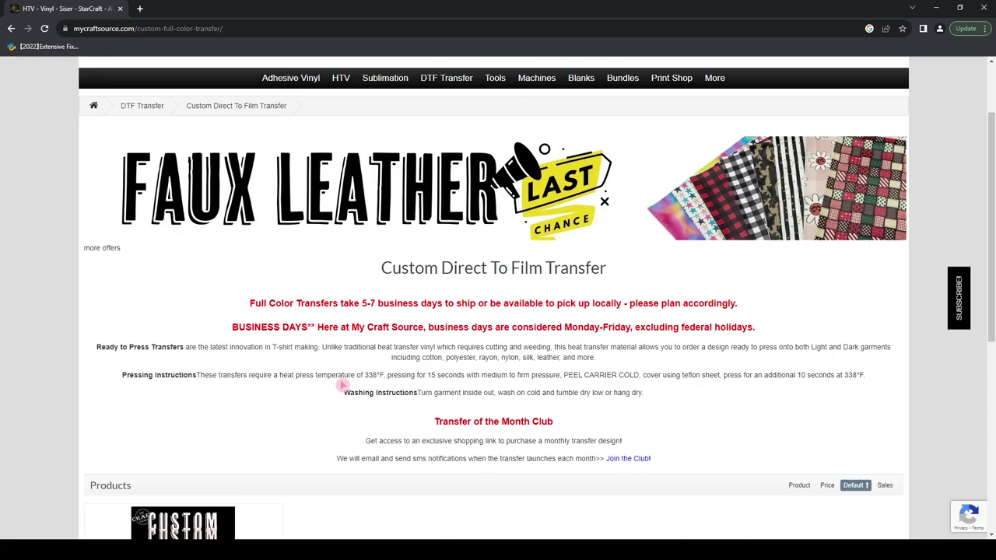
left_click(182, 311)
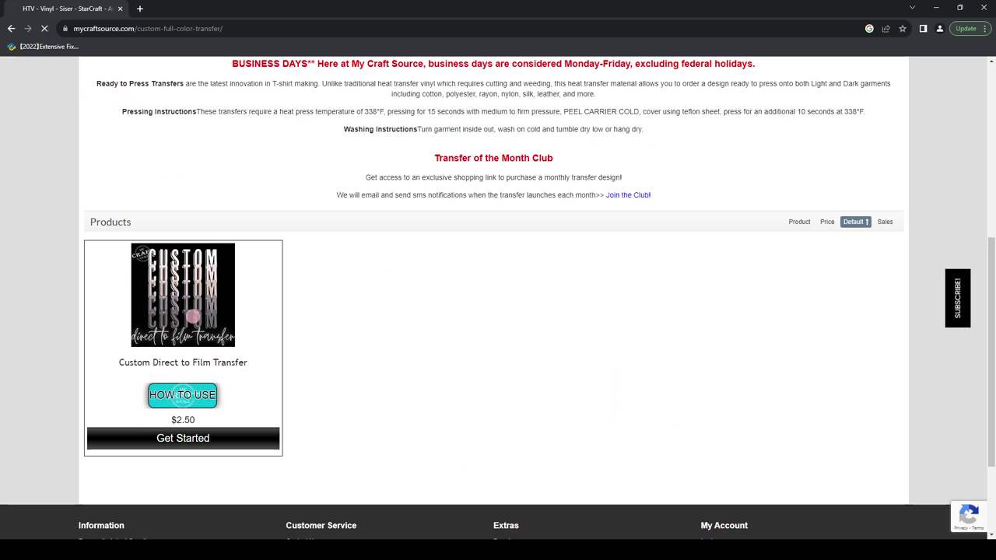
scroll(529, 388, "down", 3)
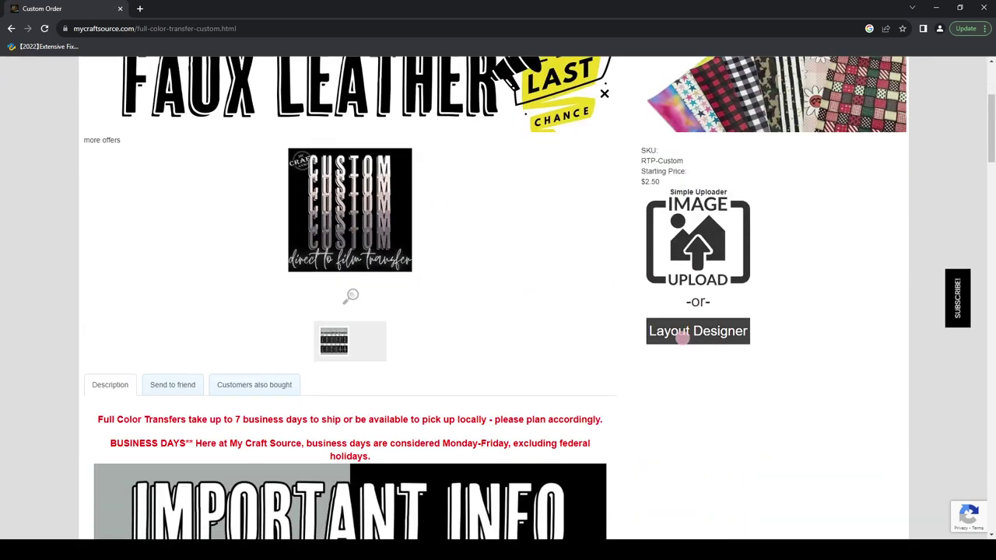
left_click(683, 337)
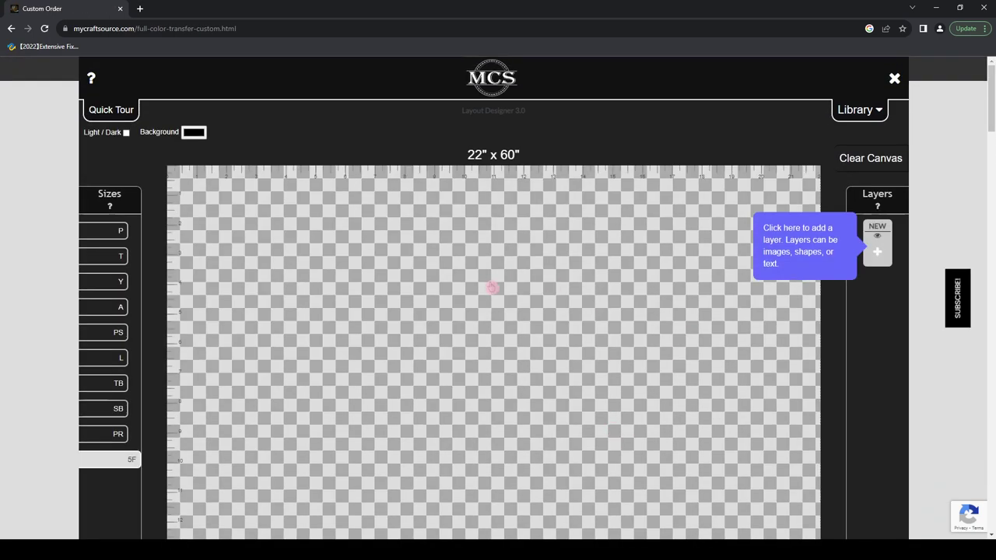
left_click_drag(460, 109, 547, 127)
left_click(549, 137)
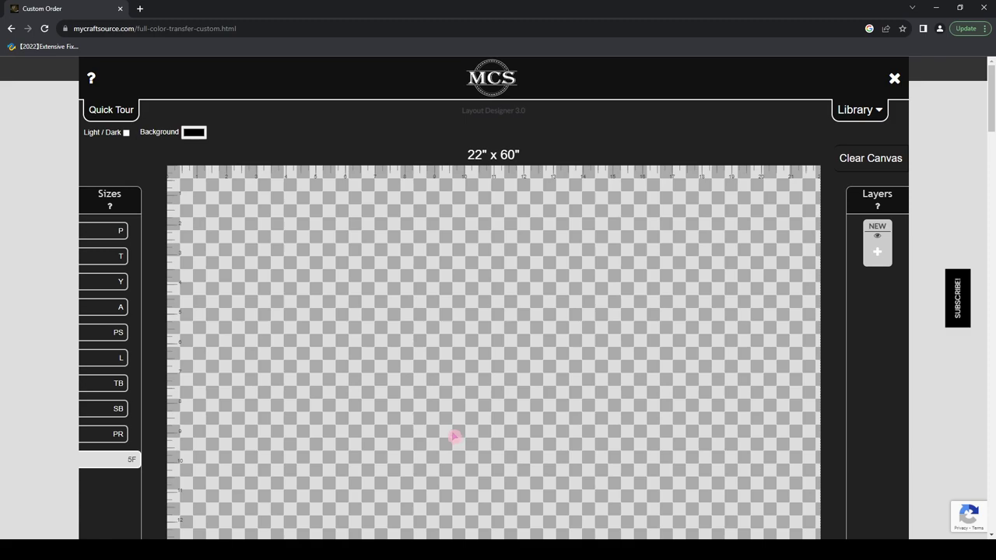
Reload the product page with the browser's developer tools open and launch the Layout Designer.
key("ctrl+shift+i")
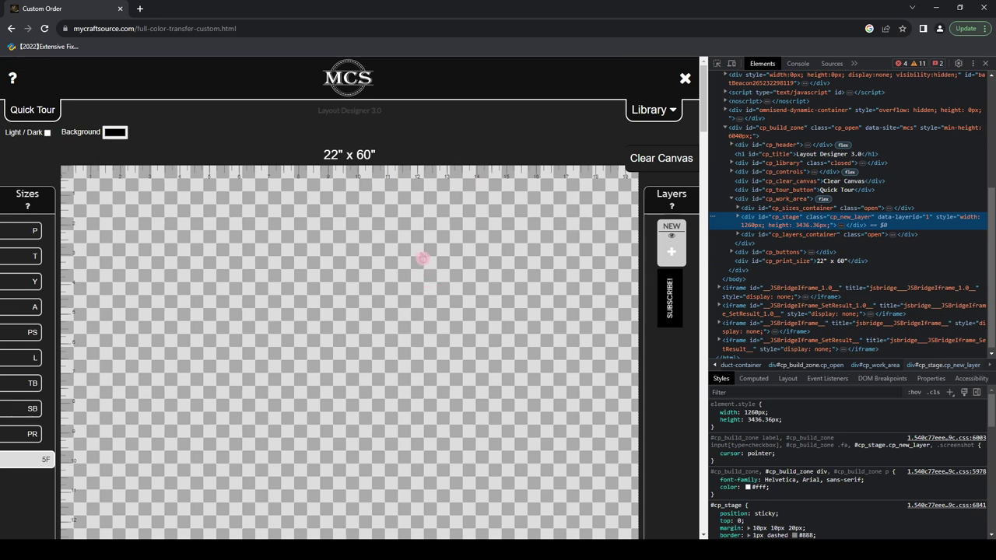
left_click(46, 31)
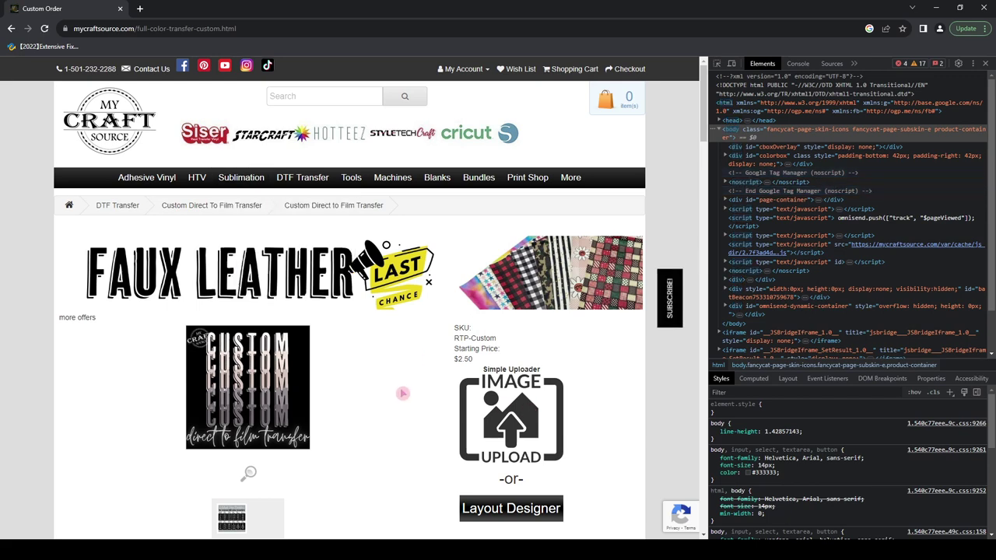
scroll(401, 393, "down", 1)
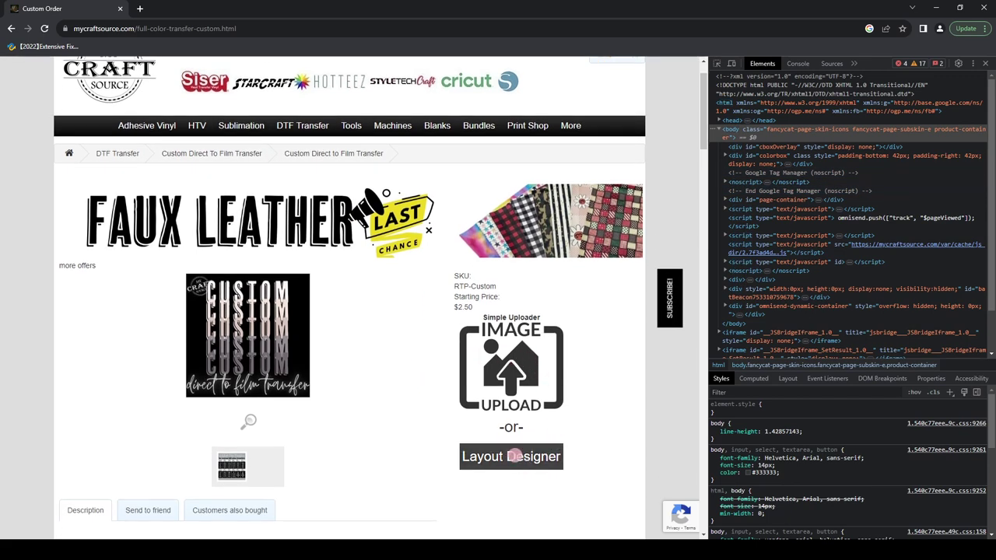
left_click(518, 458)
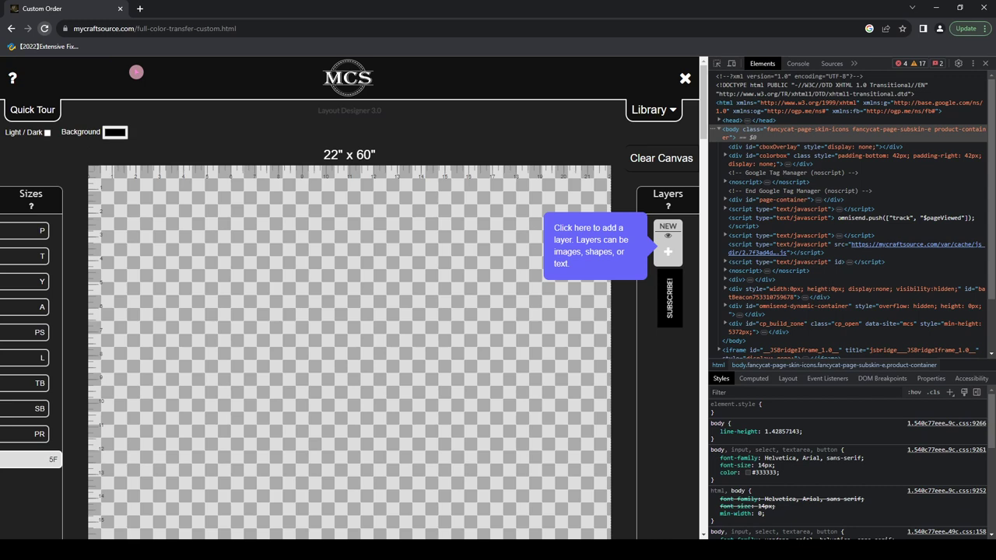
Reload the product page again and reopen the Layout Designer with the developer tools closed, checking its version title.
key("F5")
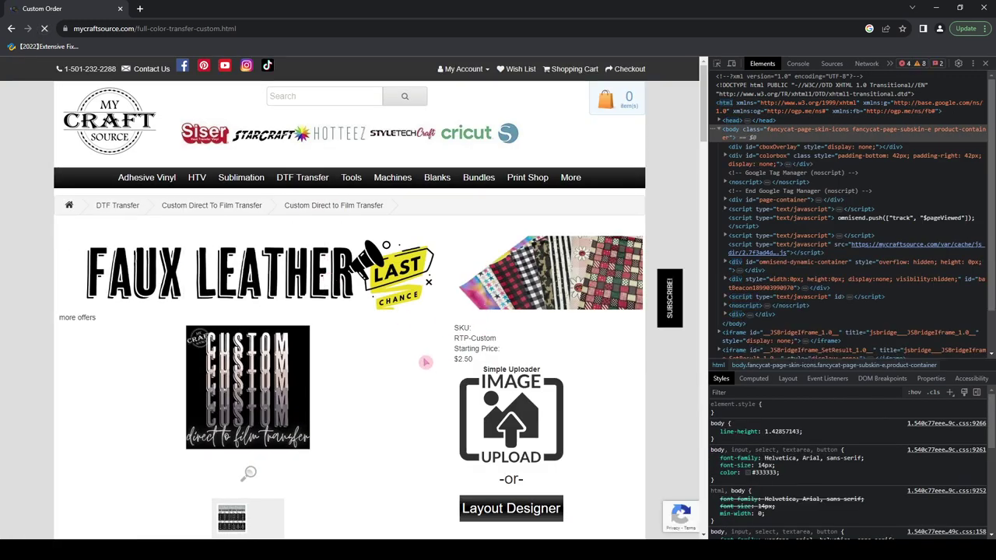
scroll(424, 363, "down", 1)
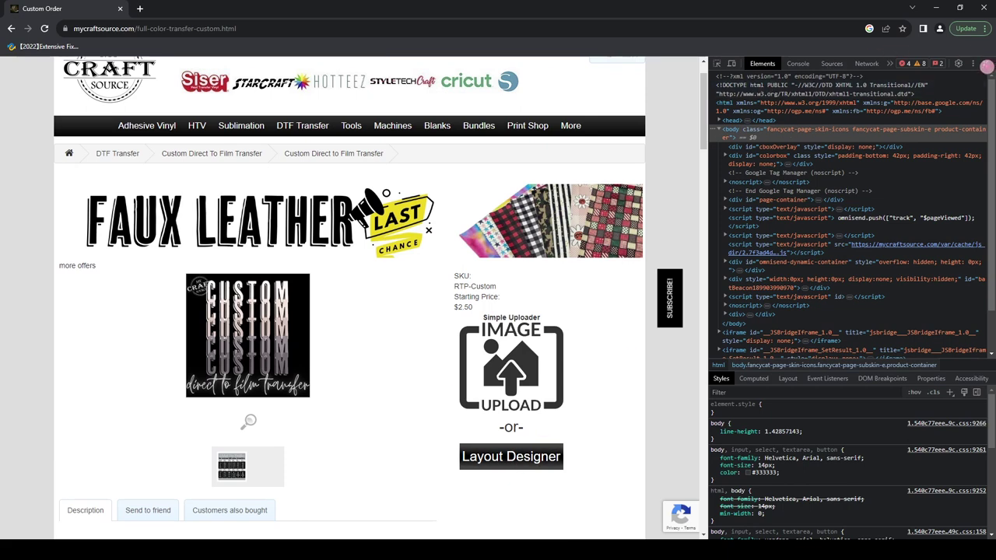
left_click(987, 66)
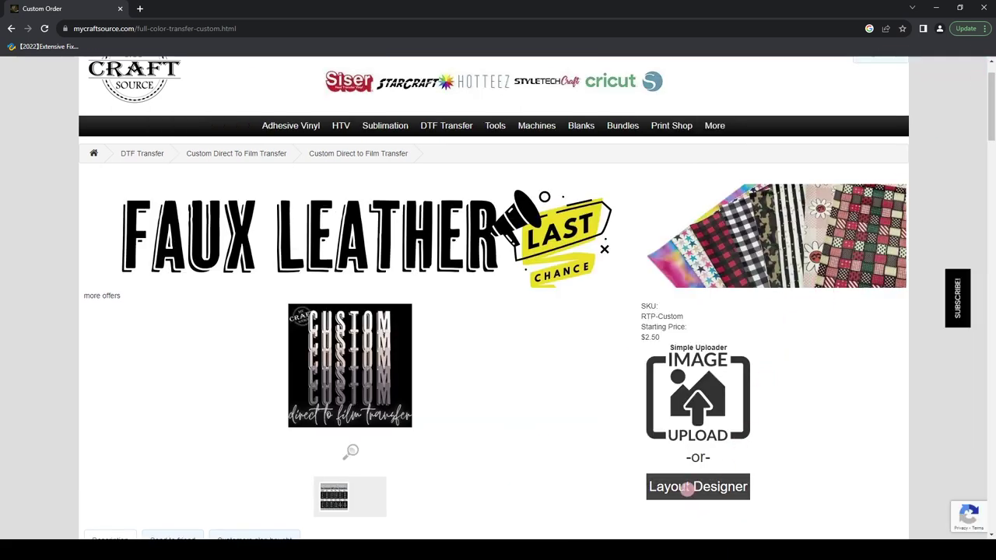
left_click(688, 488)
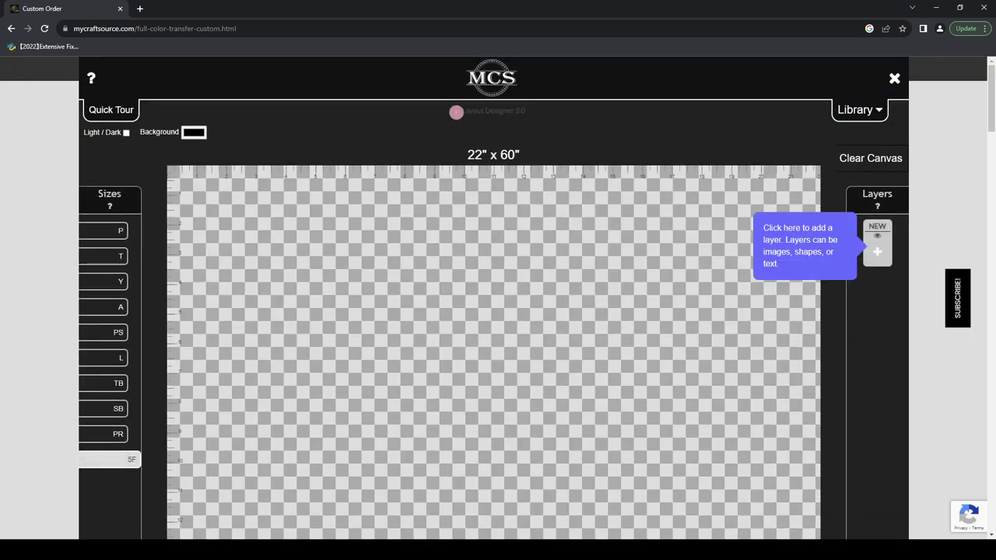
left_click_drag(456, 113, 553, 122)
left_click(556, 127)
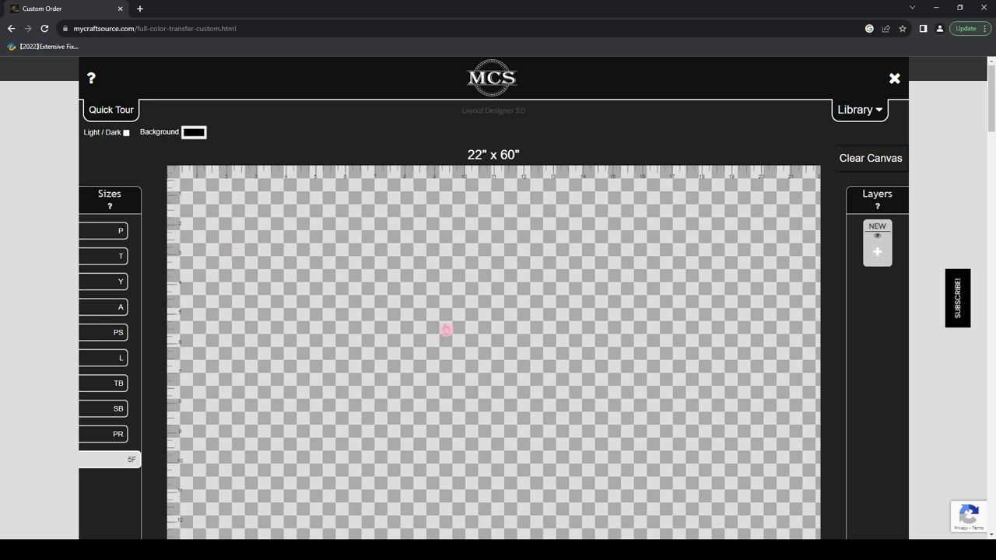
Look over the whole canvas down to the project name and save options, and close the Layout Designer.
scroll(459, 319, "down", 20)
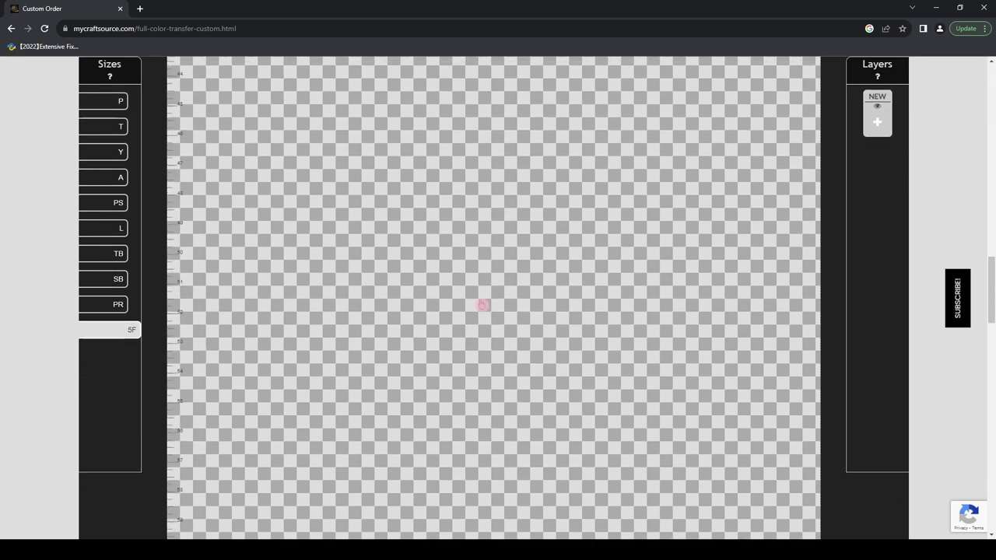
scroll(483, 306, "down", 3)
scroll(640, 289, "up", 12)
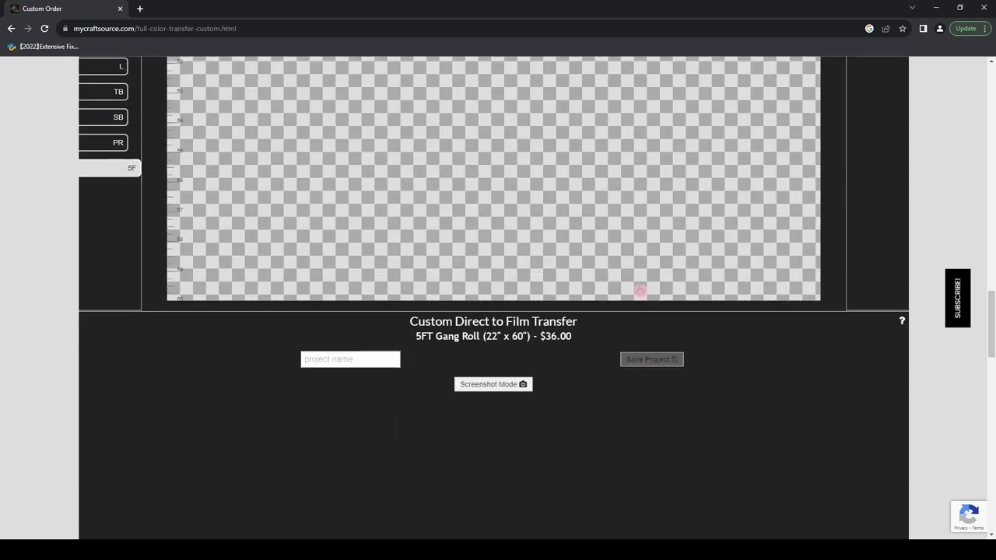
scroll(640, 291, "up", 10)
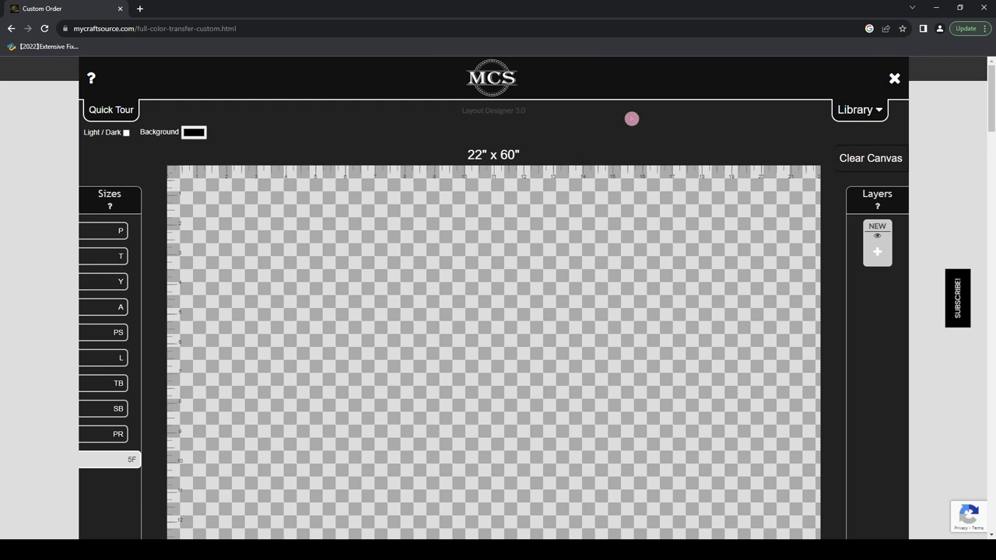
left_click(895, 78)
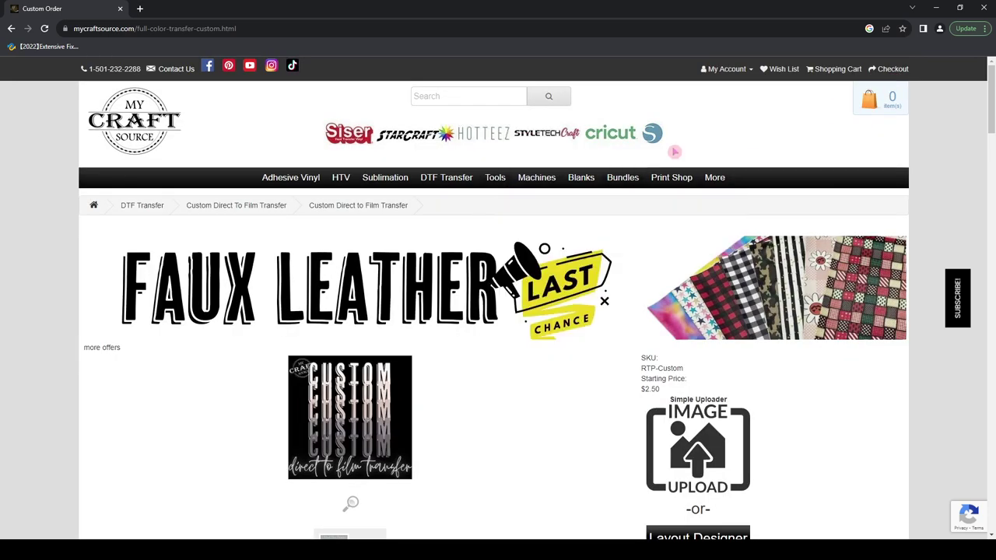
Look through the site's My Account options for logging in, registering and opening My Projects.
left_click(726, 70)
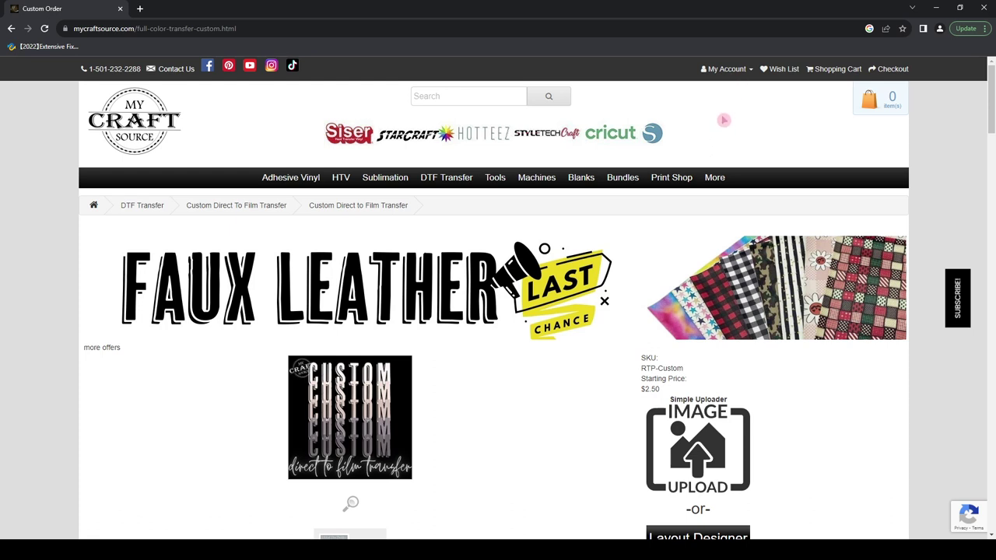
left_click(732, 74)
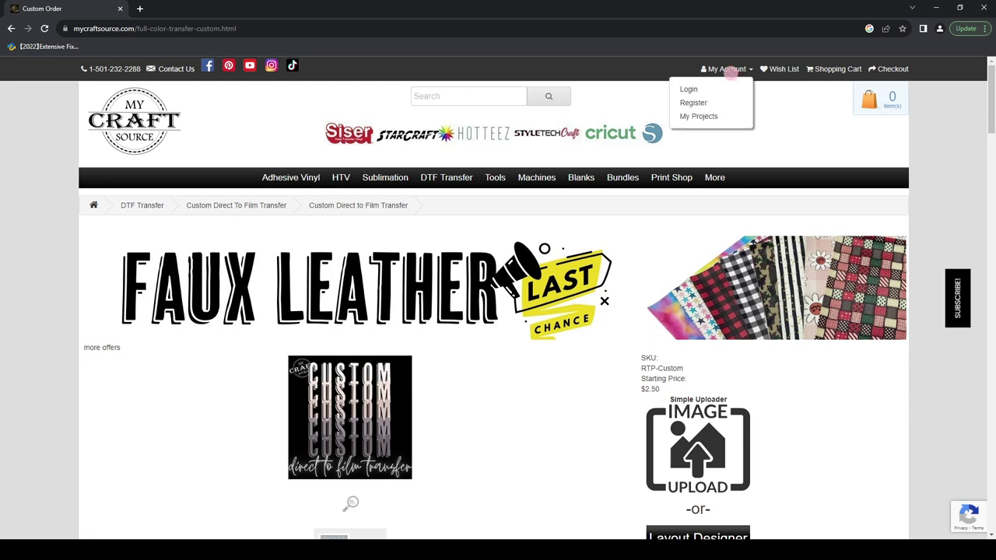
left_click(730, 73)
left_click(731, 73)
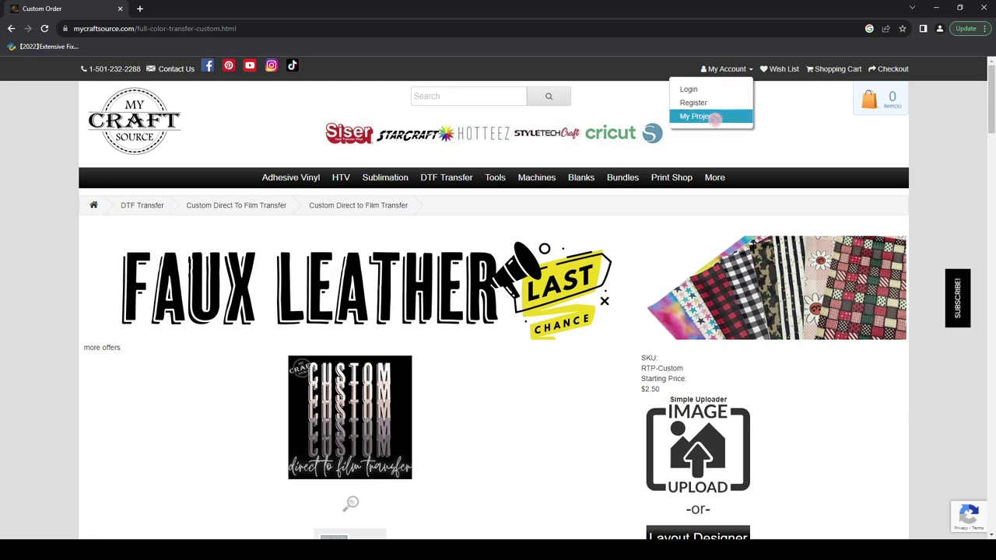
left_click(783, 122)
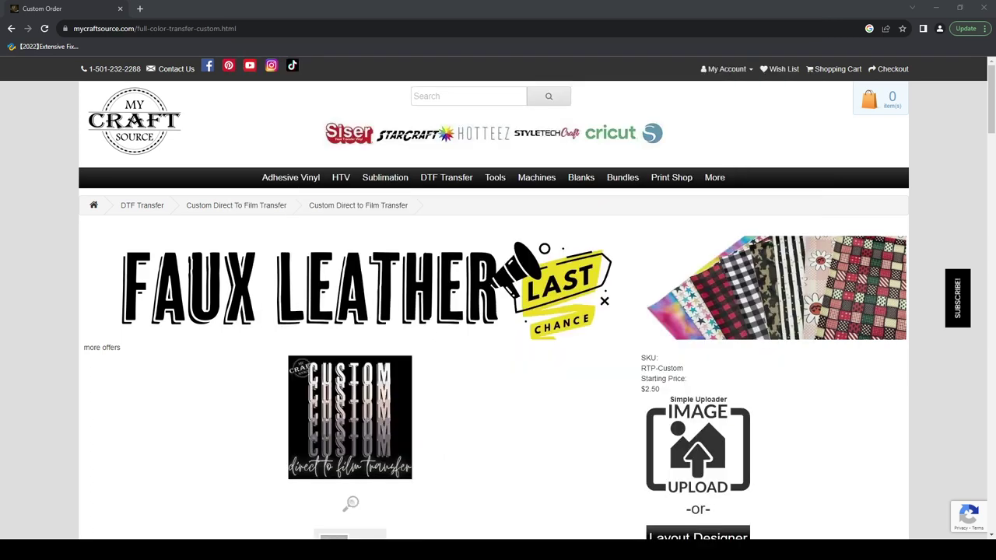
left_click(222, 131)
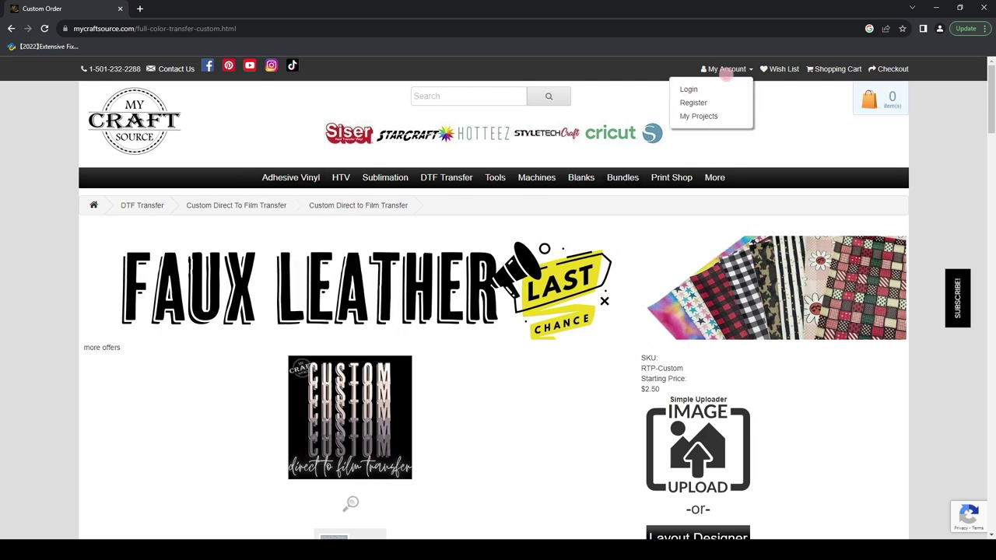
Check the DTF Transfer categories, open the Layout Designer from the custom transfer product and close it again.
mouse_move(453, 181)
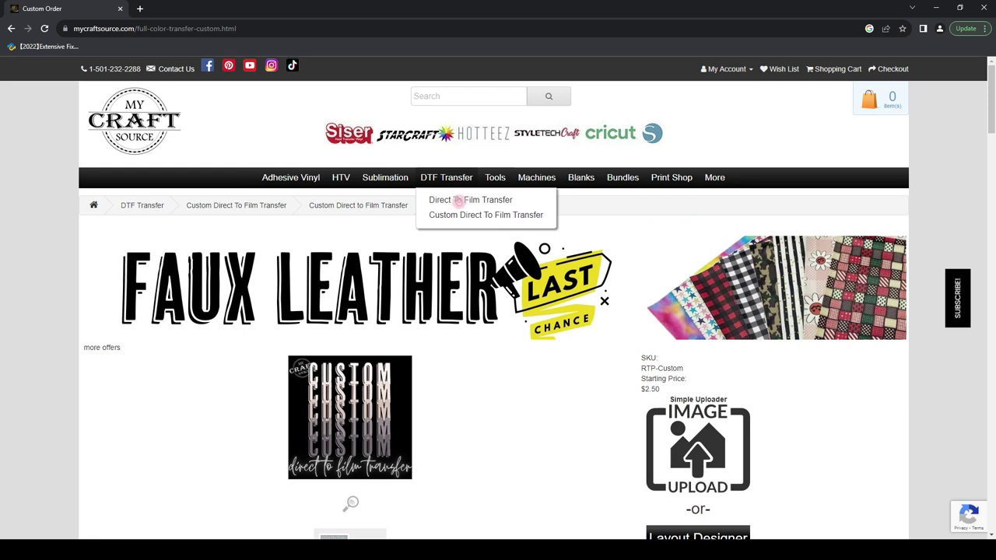
scroll(630, 412, "down", 2)
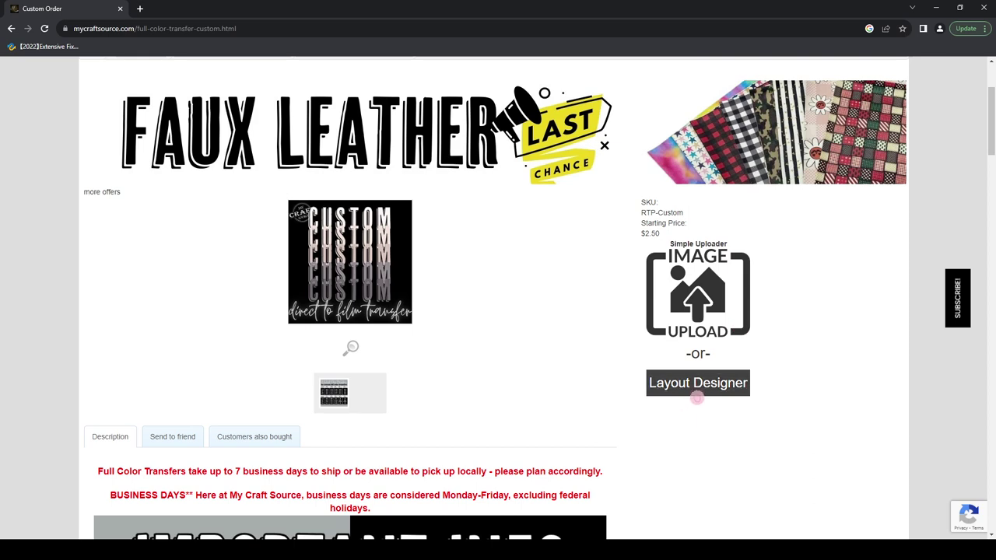
left_click(697, 395)
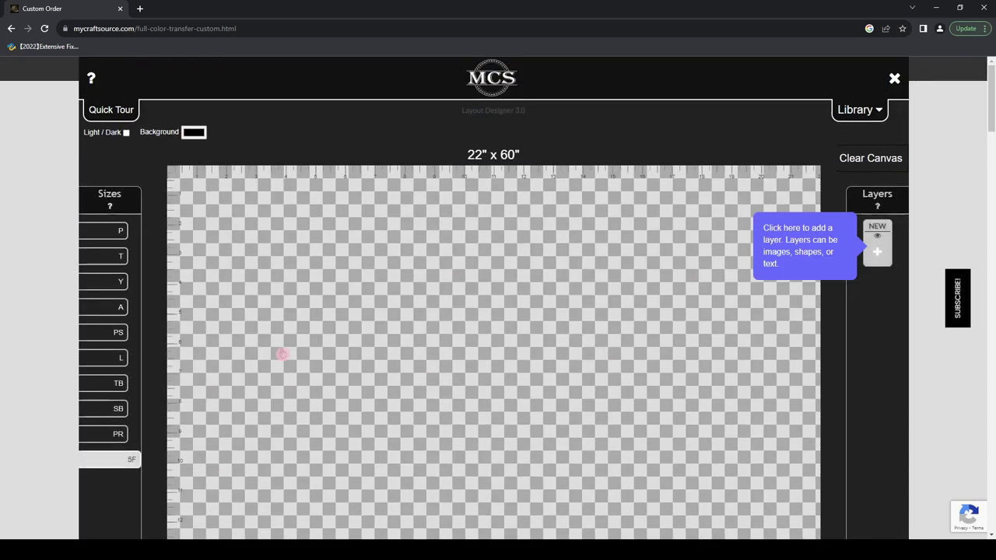
left_click(895, 78)
Read the Important Info graphic on the product page about backgrounds, design edges and sizing for custom DTF transfers.
scroll(569, 389, "down", 2)
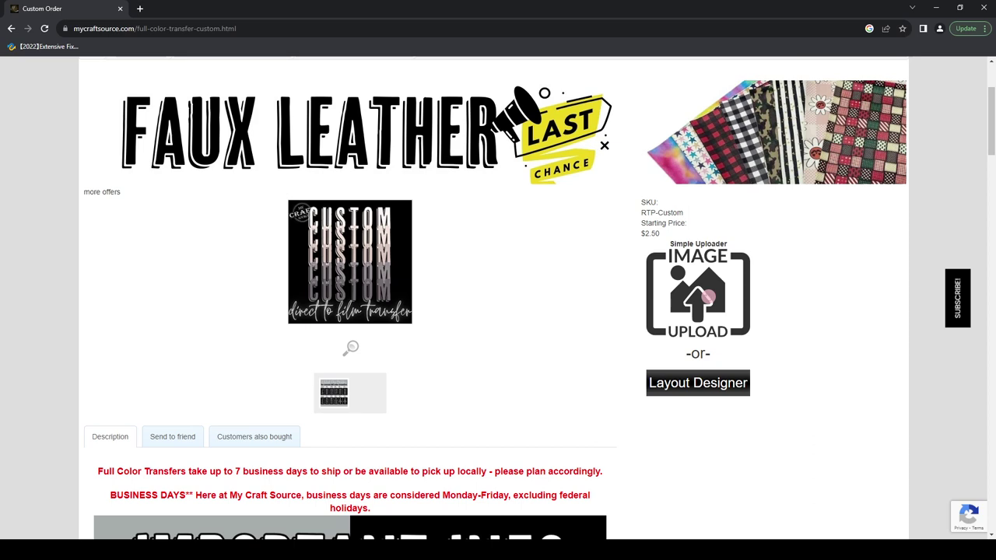
scroll(615, 356, "down", 5)
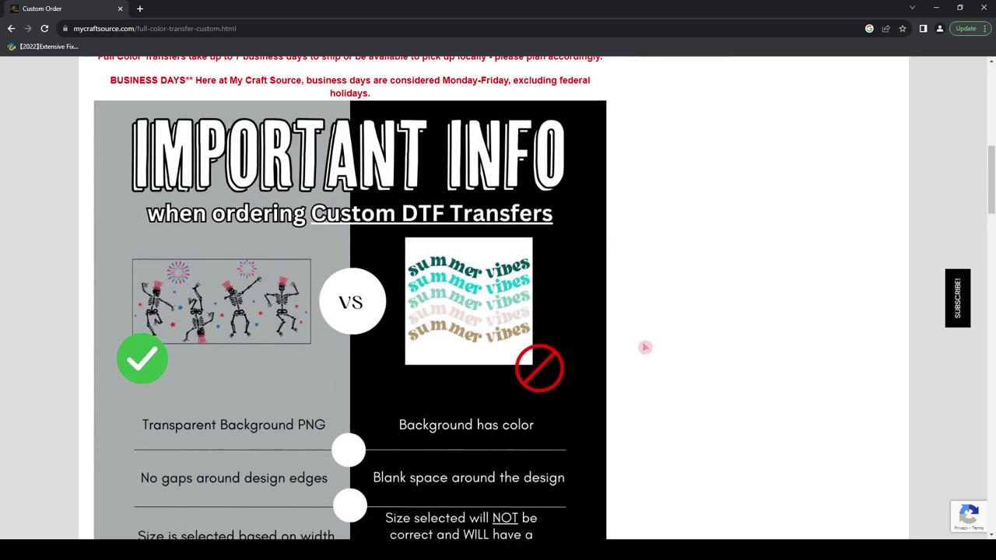
scroll(656, 372, "down", 1)
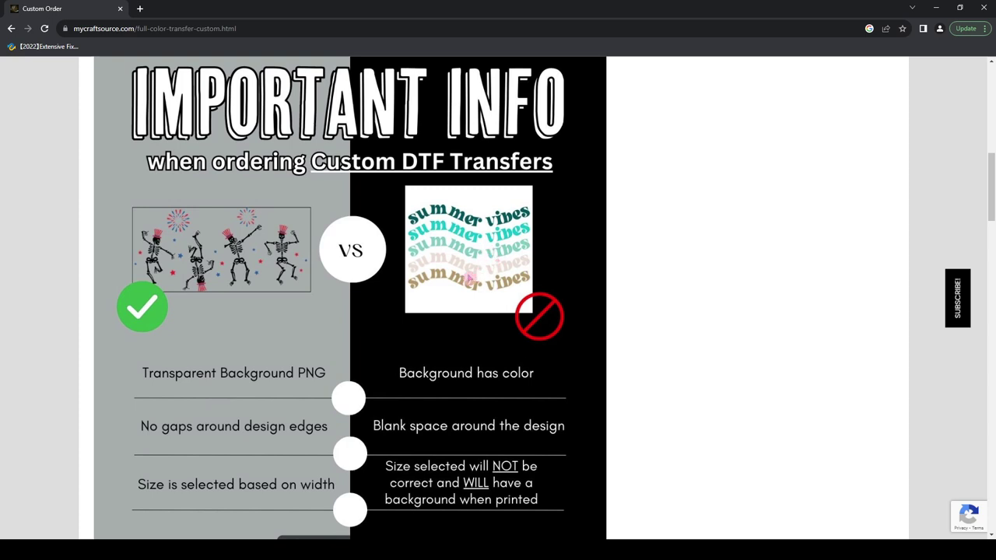
scroll(354, 341, "down", 1)
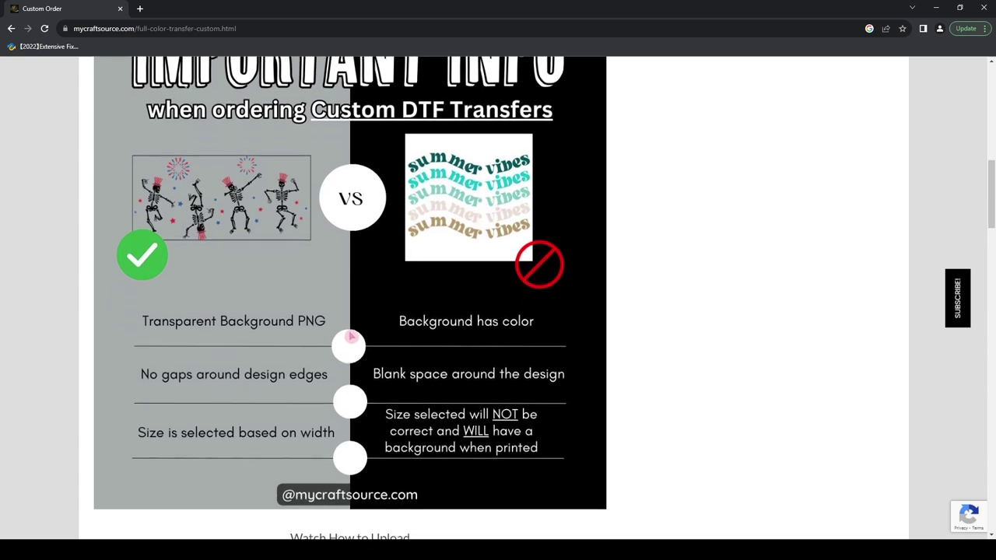
scroll(356, 339, "up", 1)
scroll(355, 339, "down", 1)
scroll(591, 370, "up", 2)
scroll(591, 370, "up", 5)
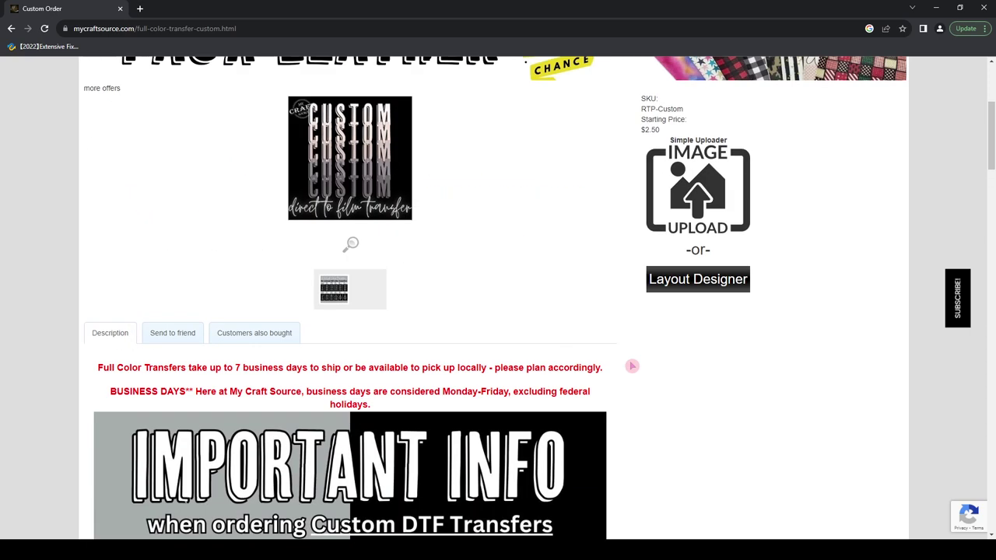
Open the Simple Uploader's image selection, cancel it and look over the product description down to the Watch How to Upload video.
left_click(709, 241)
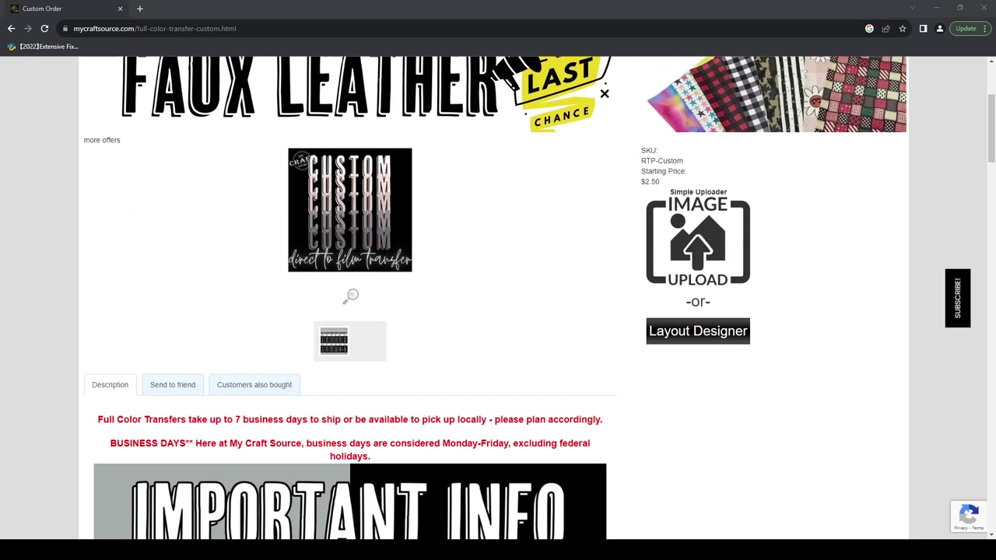
key("Escape")
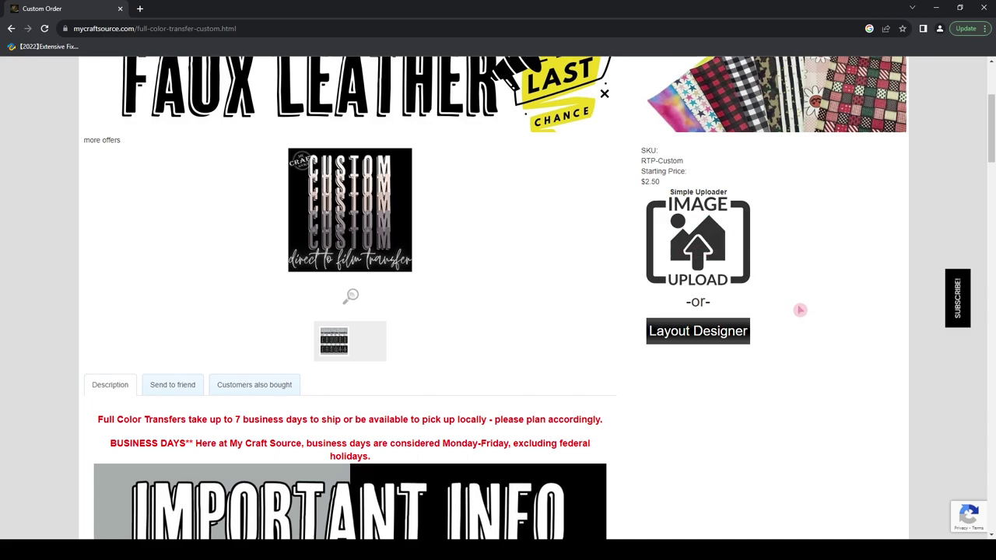
scroll(696, 413, "down", 2)
scroll(697, 408, "down", 7)
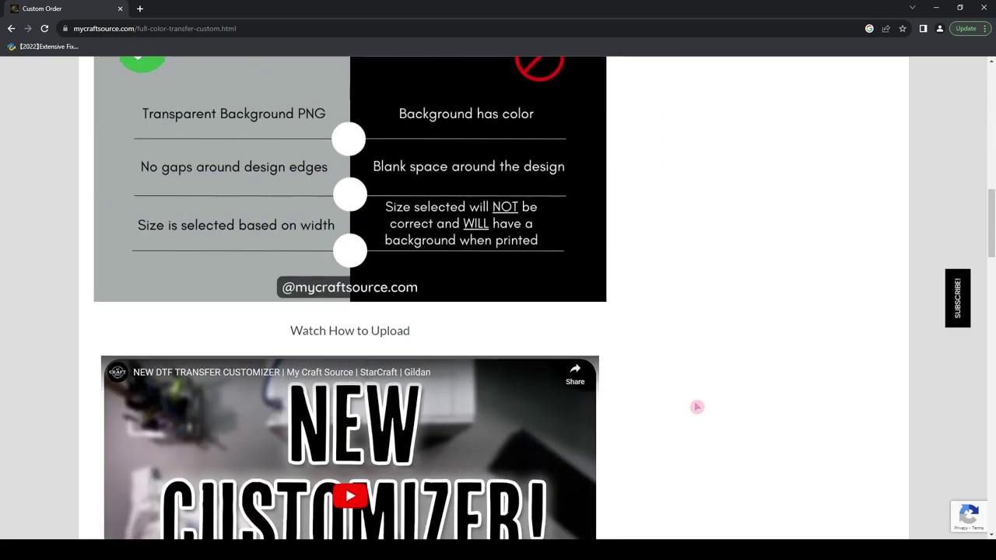
scroll(696, 407, "up", 9)
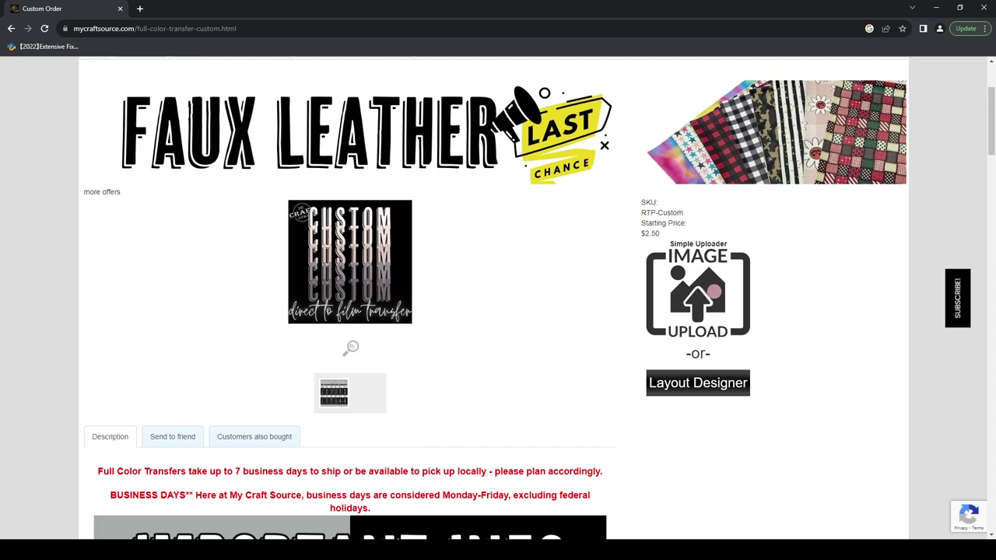
Upload the image 0001-retro-halloween.png with the Simple Uploader and wait for it to reach the image server.
left_click(714, 291)
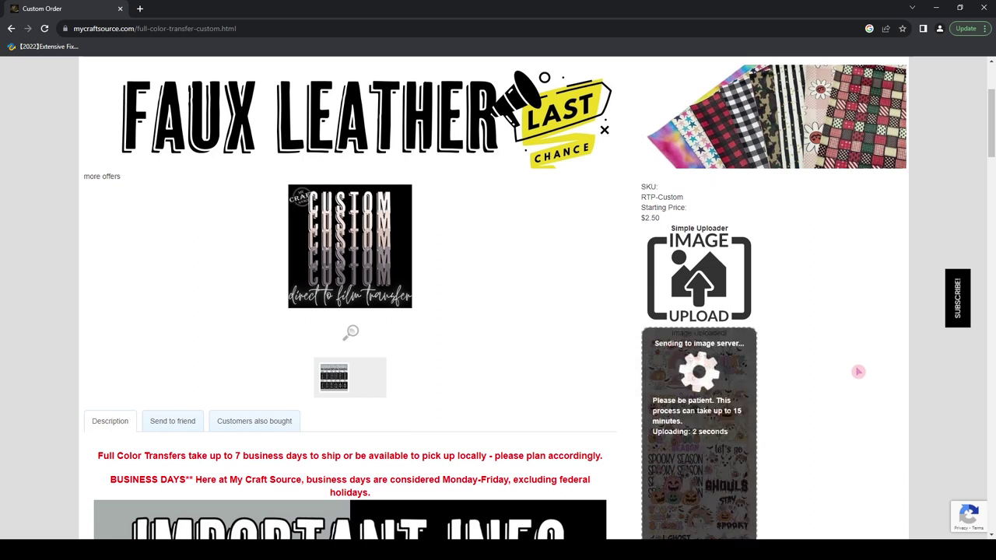
scroll(857, 371, "down", 2)
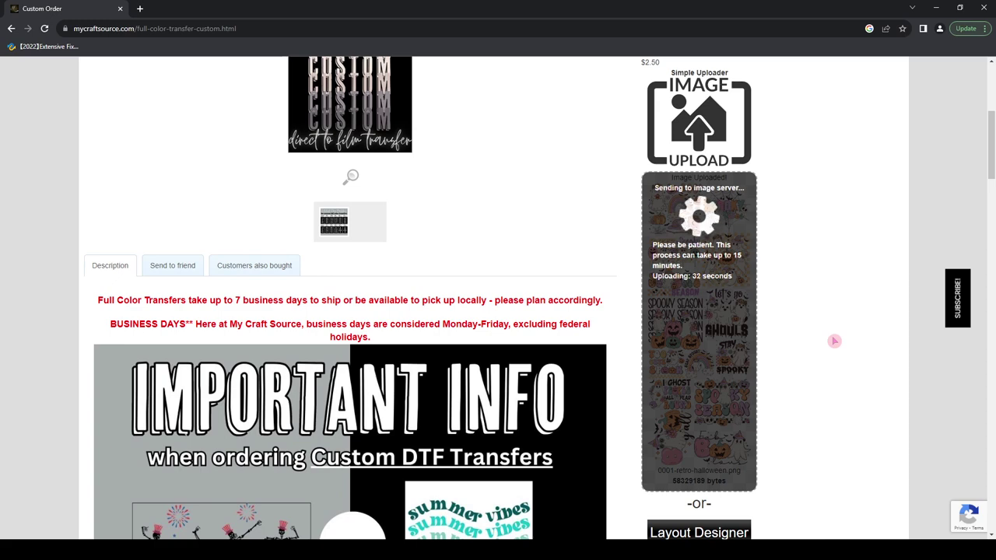
scroll(835, 341, "down", 3)
scroll(836, 335, "up", 1)
scroll(833, 379, "down", 1)
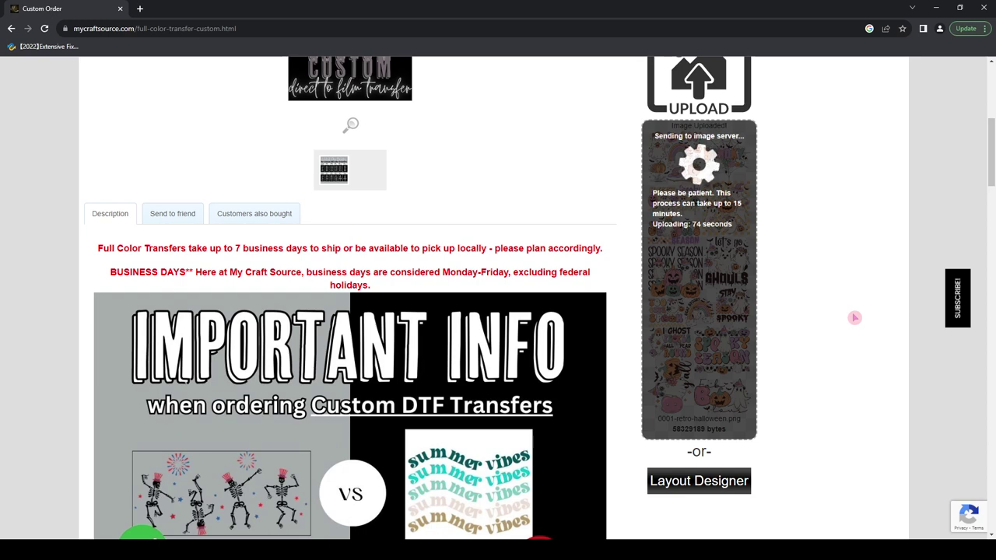
scroll(855, 317, "down", 1)
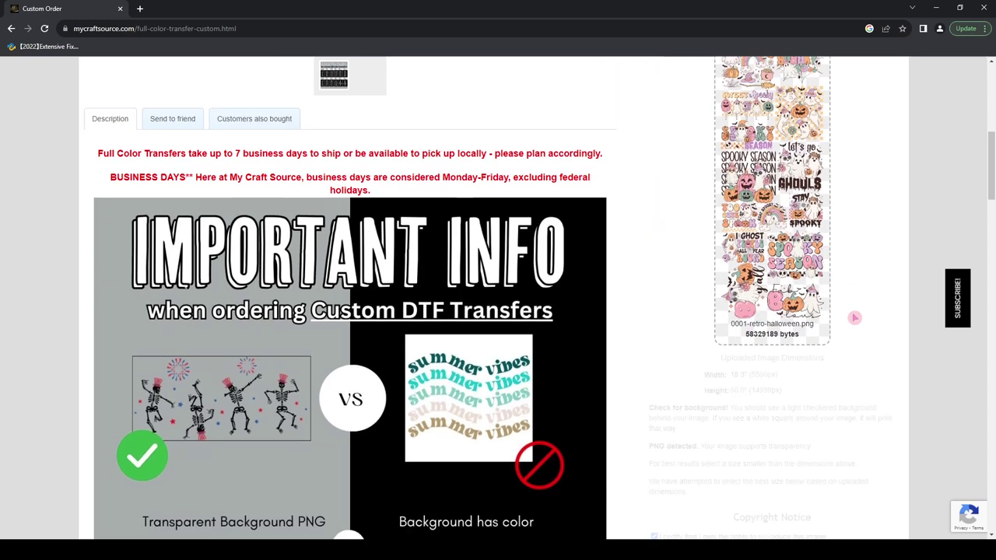
Examine the uploaded image's preview, its width and height, and the background and transparency notes.
scroll(854, 331, "up", 1)
scroll(854, 333, "up", 1)
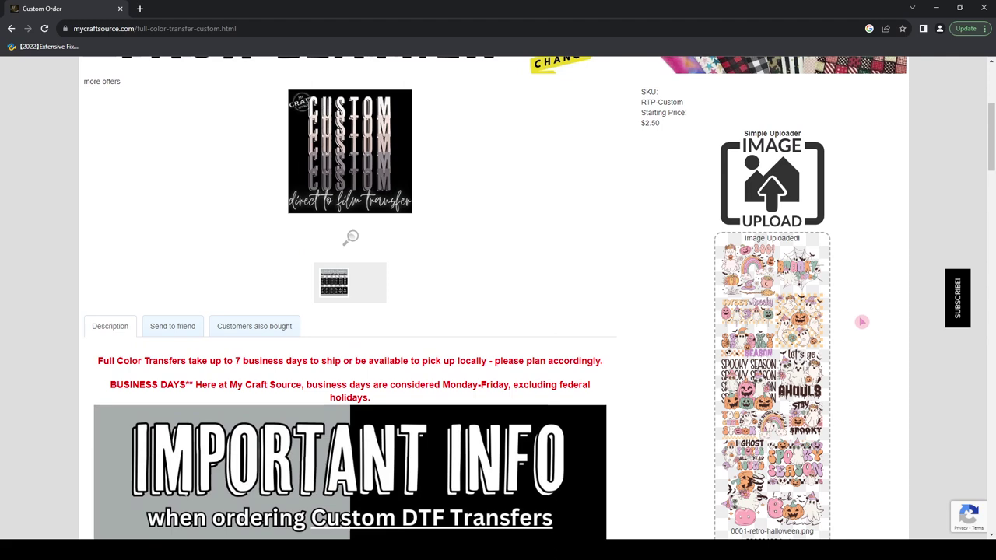
scroll(854, 333, "down", 3)
scroll(848, 328, "up", 3)
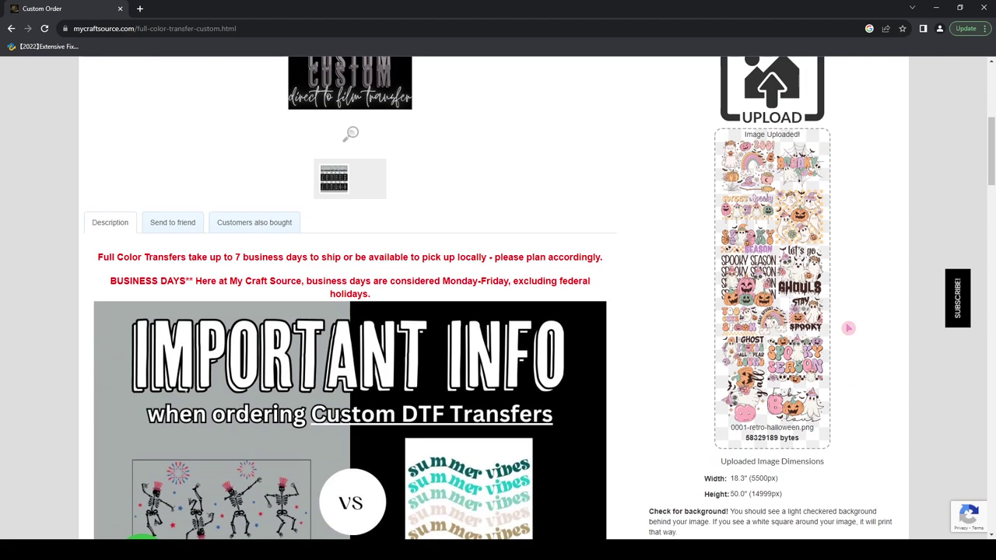
scroll(848, 328, "down", 4)
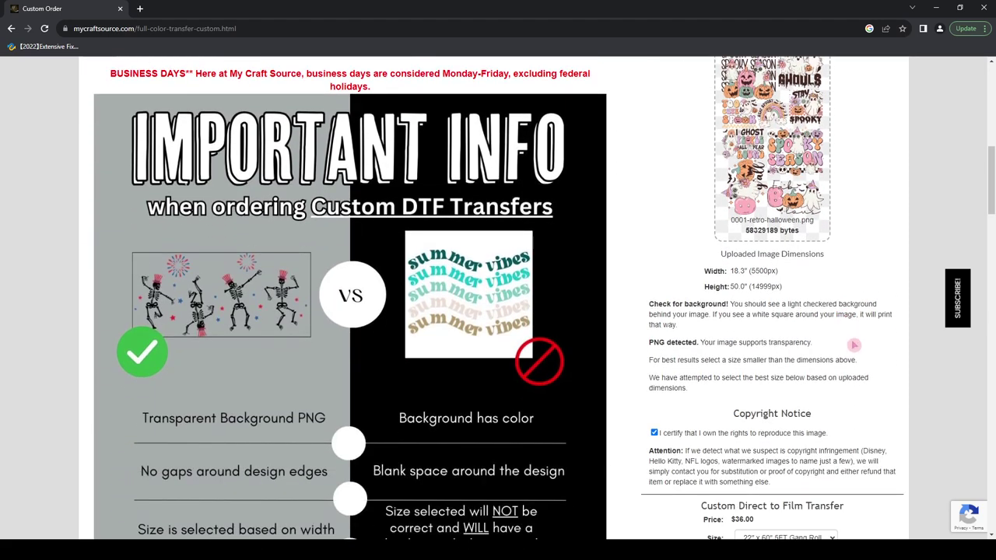
scroll(852, 335, "up", 2)
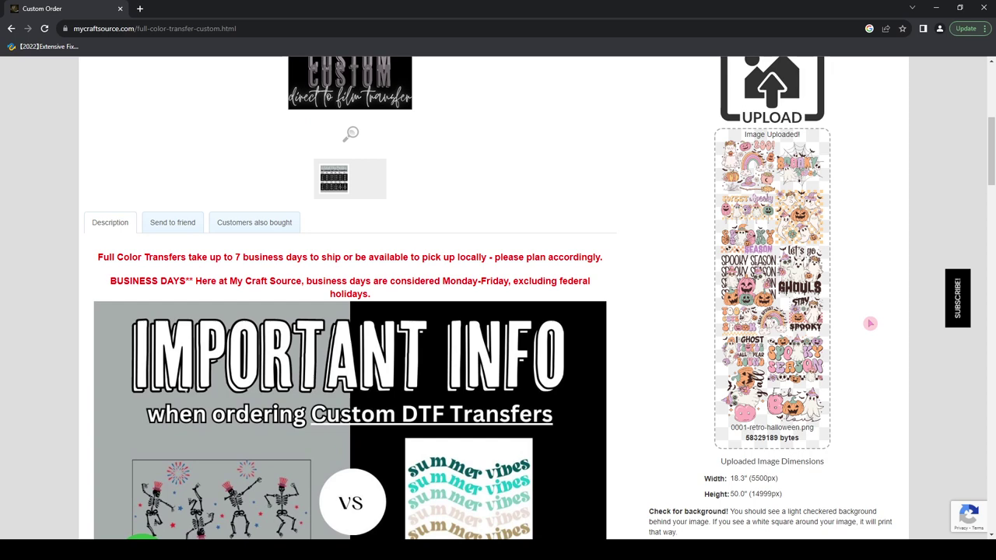
scroll(870, 323, "down", 2)
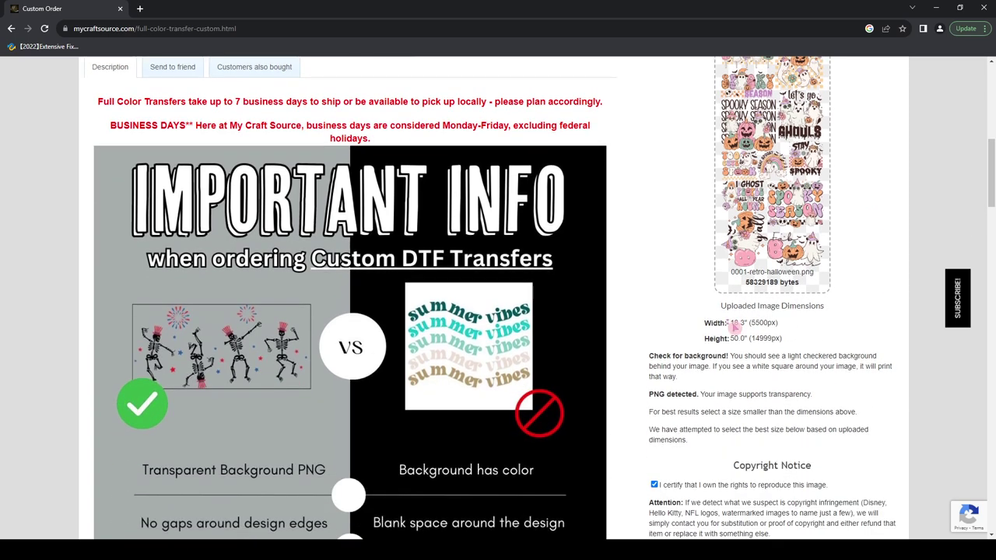
left_click_drag(734, 322, 813, 349)
left_click(806, 333)
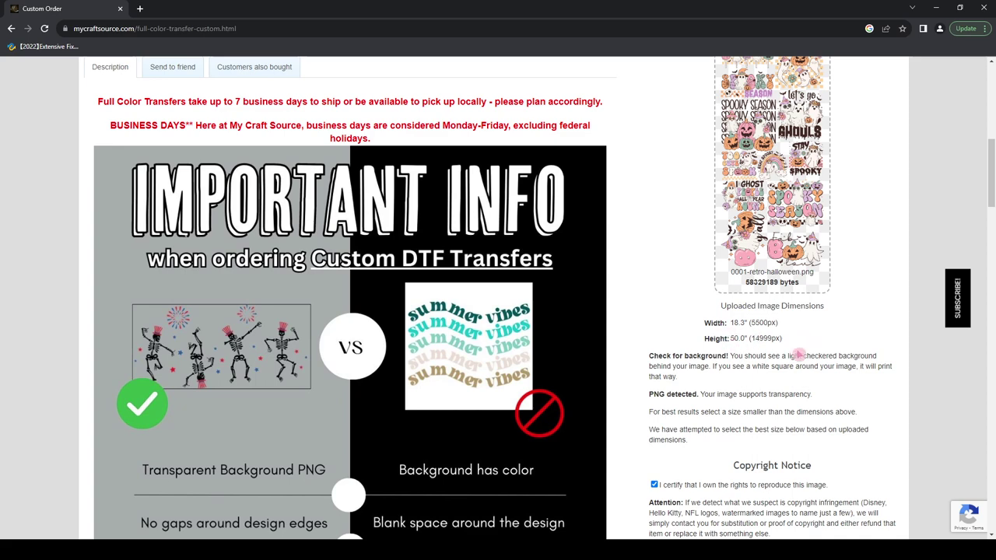
Review the copyright notice, selected transfer size, price, quantity and Check Image link against the uploaded image's details.
scroll(819, 335, "down", 4)
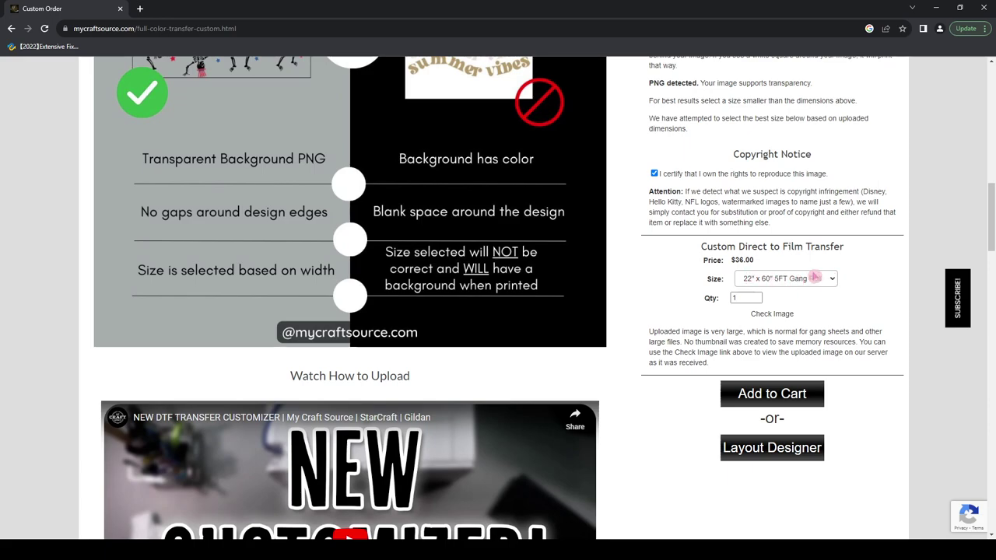
scroll(833, 315, "up", 5)
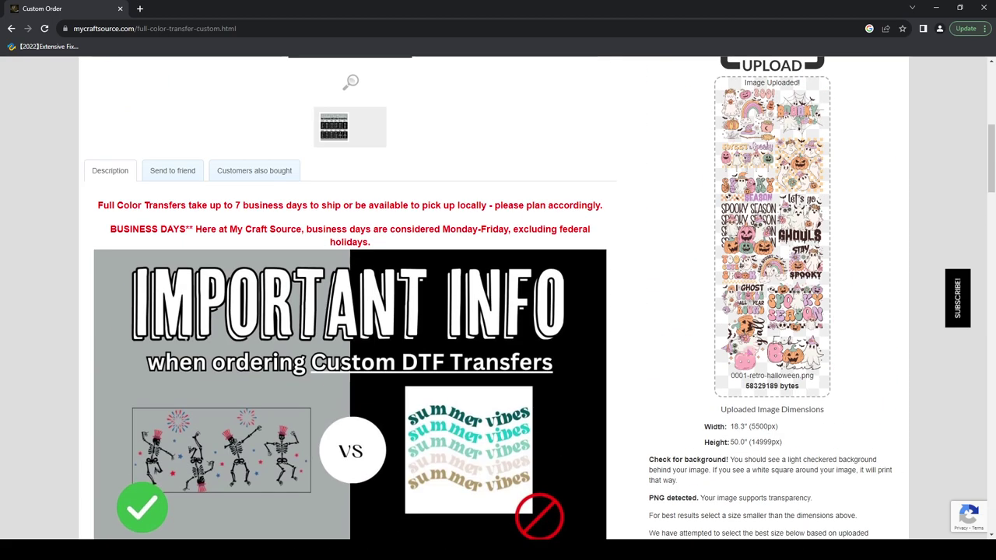
scroll(814, 375, "down", 5)
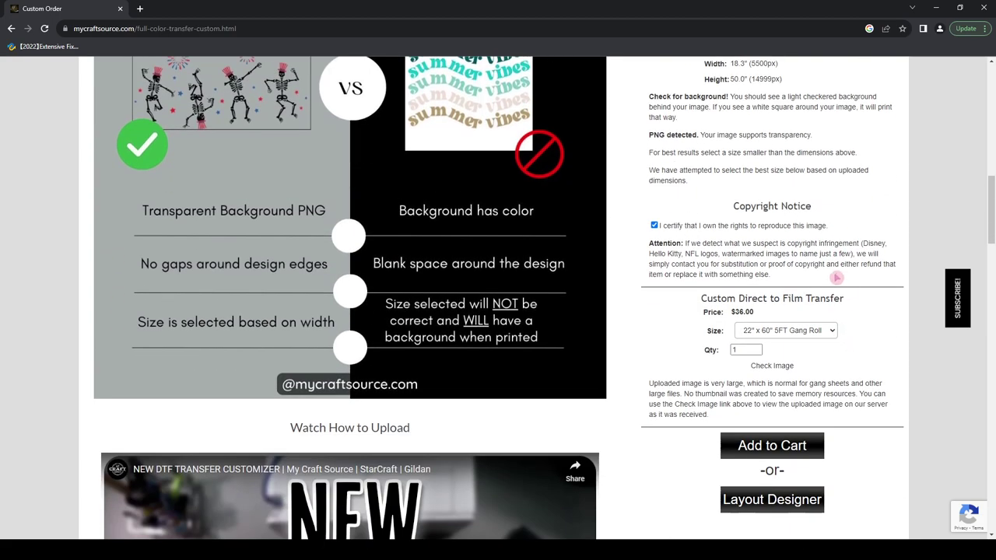
scroll(847, 311, "up", 5)
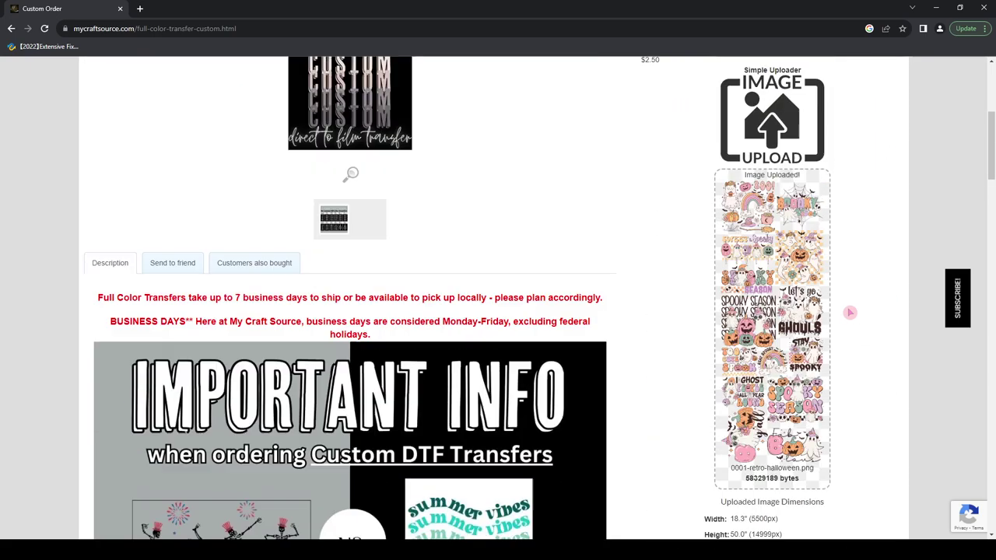
scroll(864, 461, "down", 5)
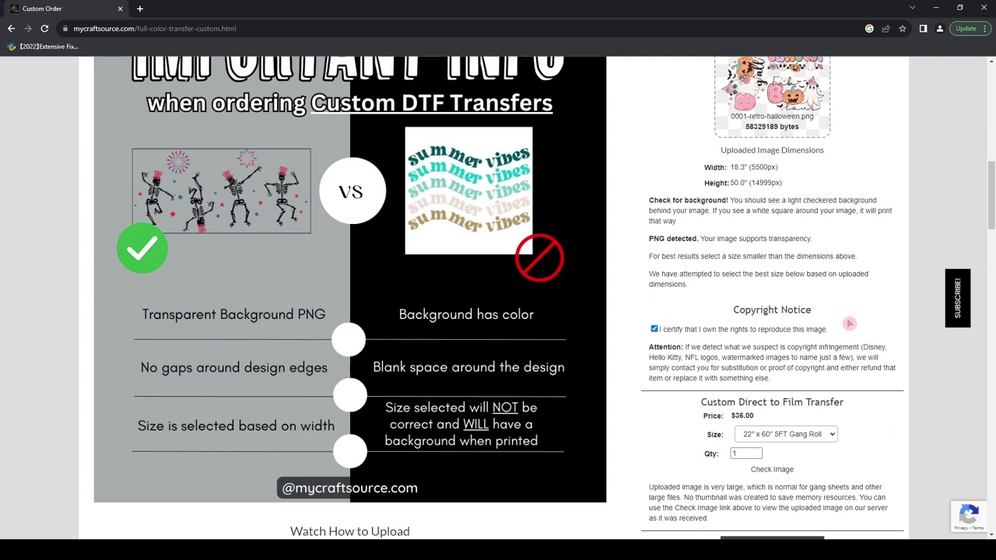
scroll(848, 342, "down", 1)
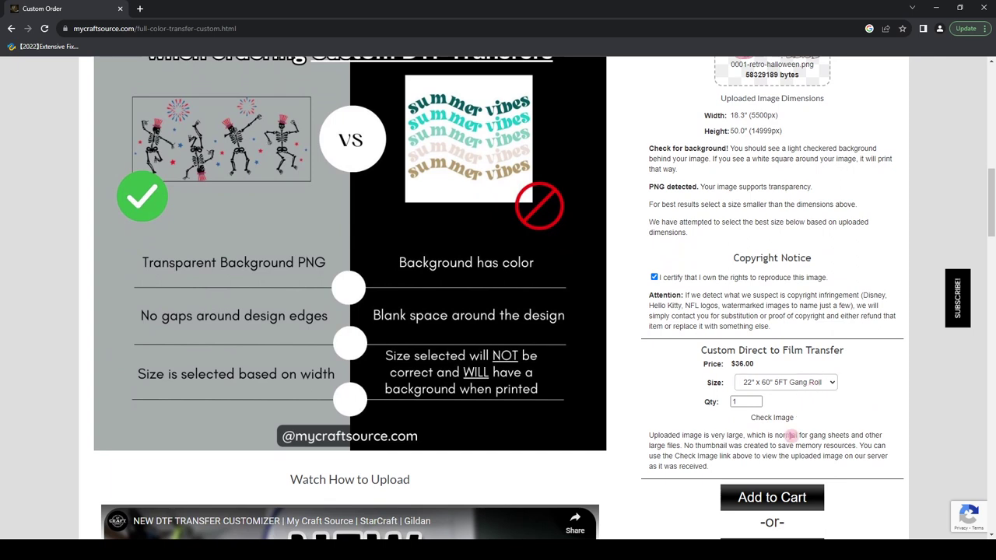
scroll(790, 436, "up", 2)
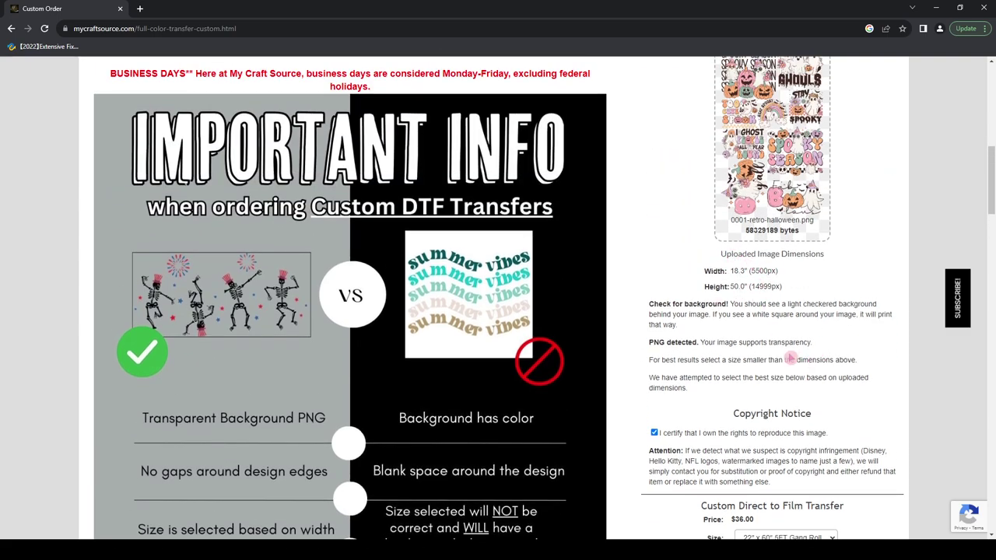
scroll(792, 358, "down", 3)
scroll(796, 358, "up", 4)
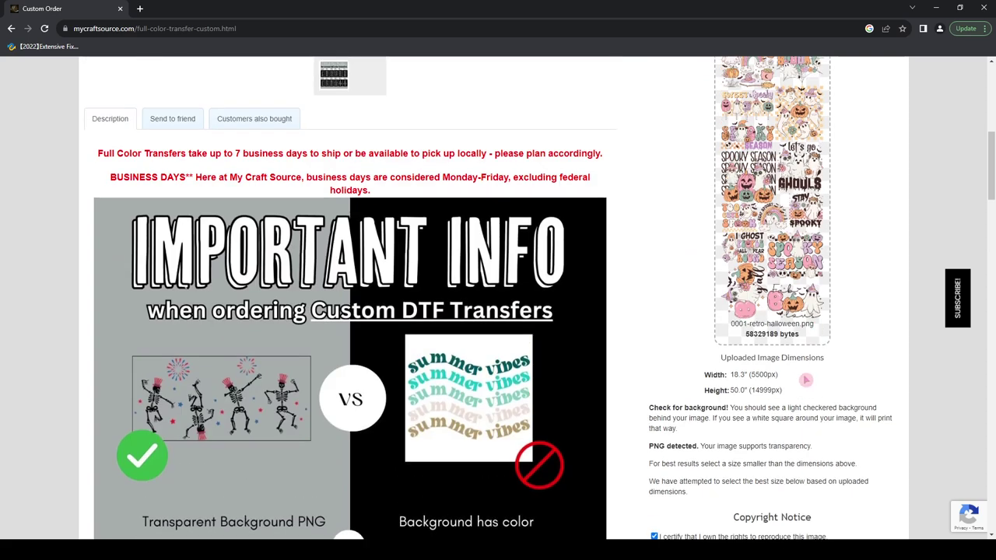
Compare the uploaded image's width and height with the selected transfer size, price and background notes.
scroll(771, 347, "down", 1)
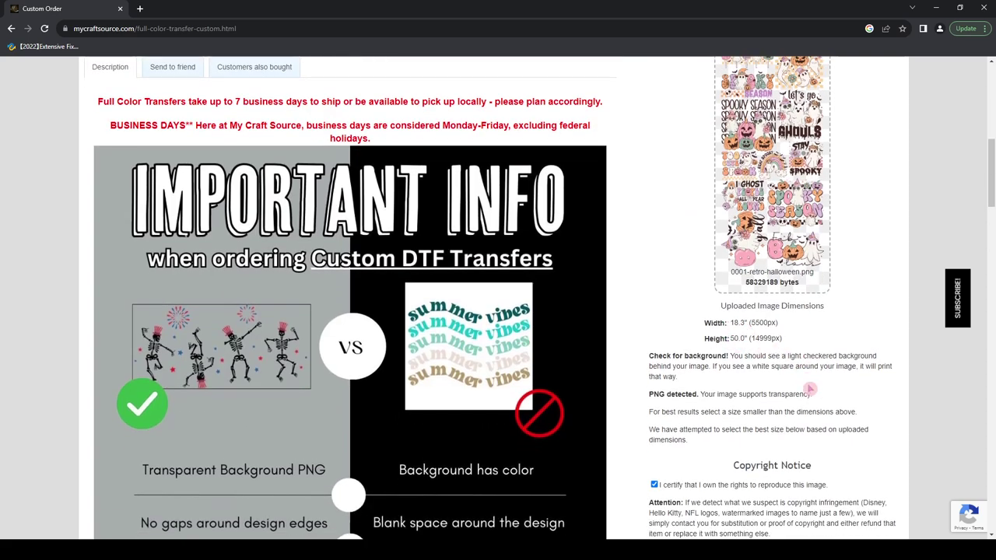
scroll(807, 385, "down", 3)
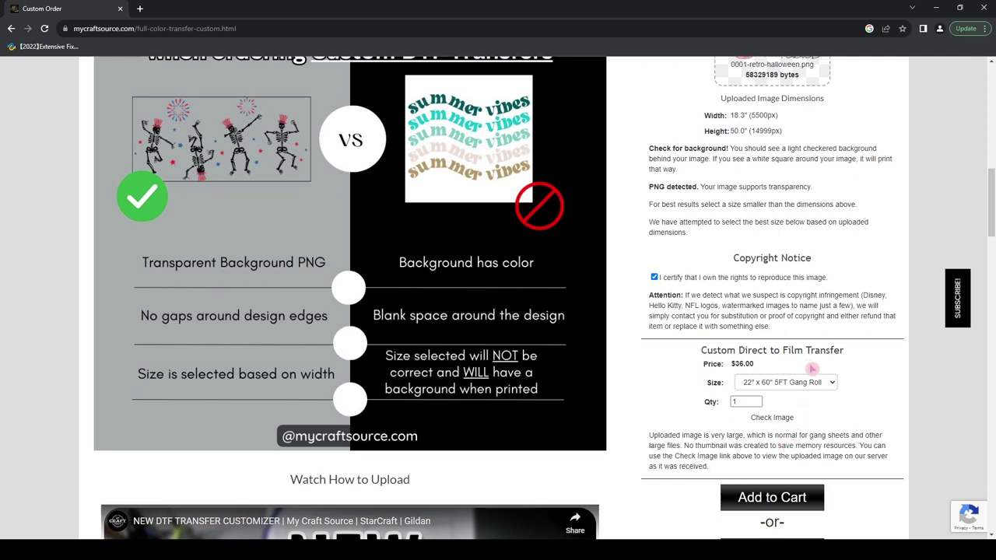
scroll(810, 366, "up", 3)
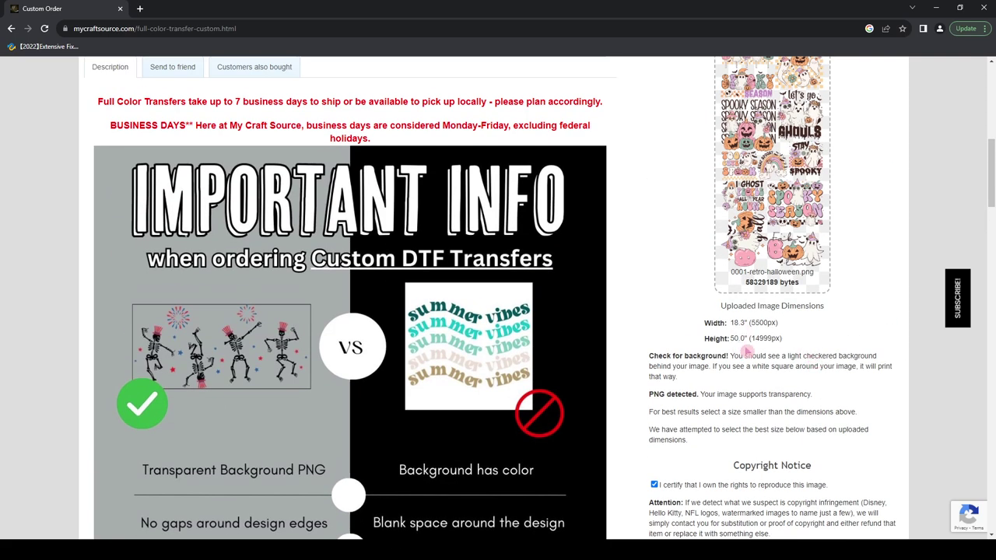
scroll(783, 367, "down", 3)
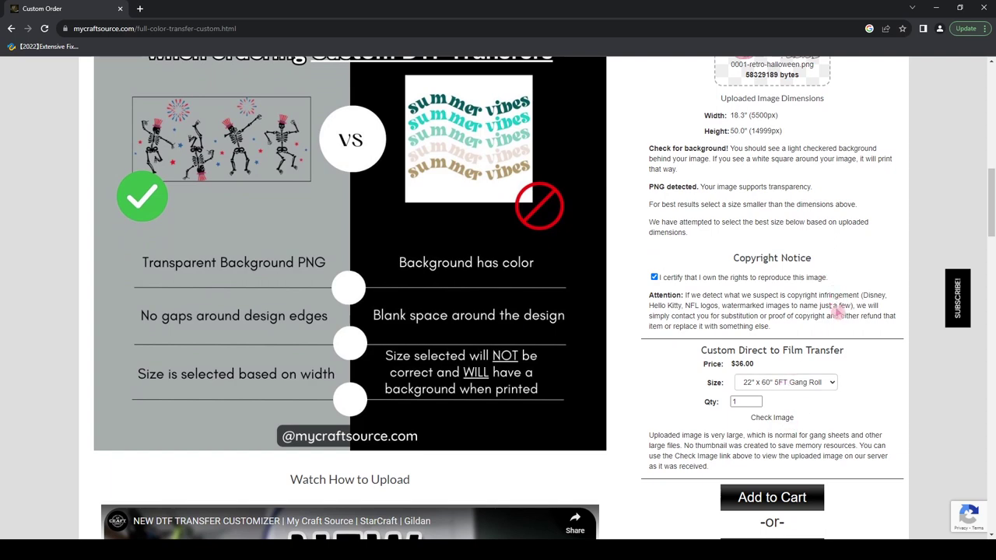
scroll(818, 315, "up", 5)
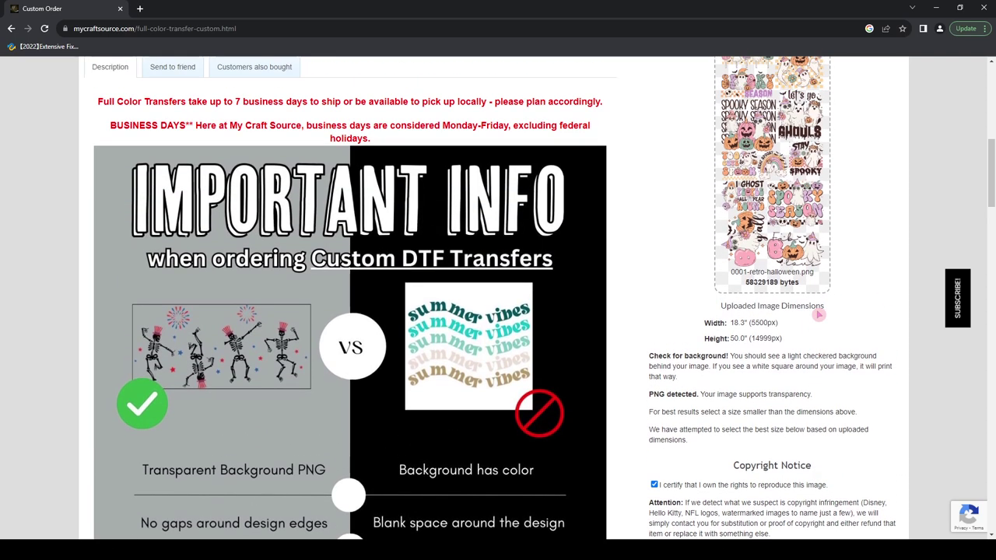
scroll(792, 332, "down", 2)
scroll(825, 322, "up", 1)
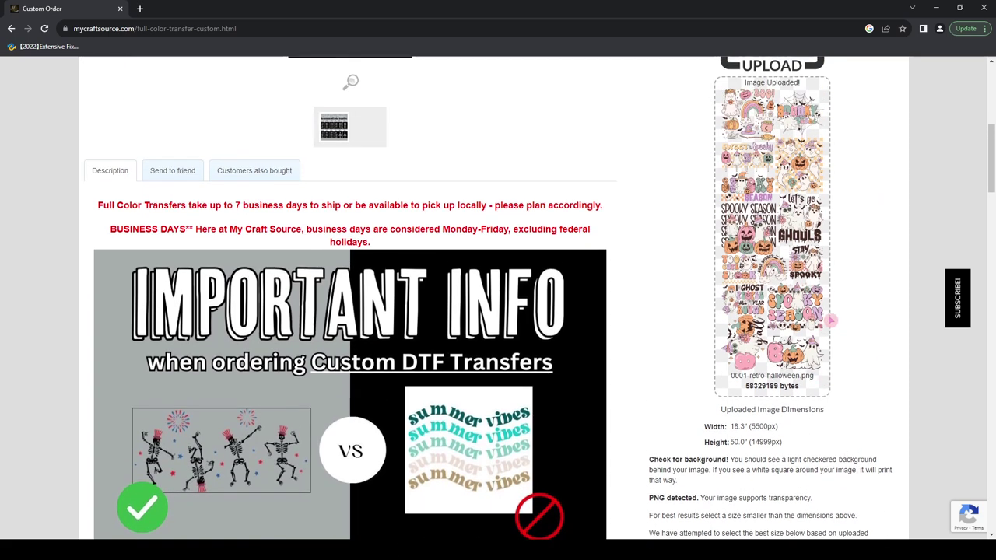
scroll(839, 368, "down", 1)
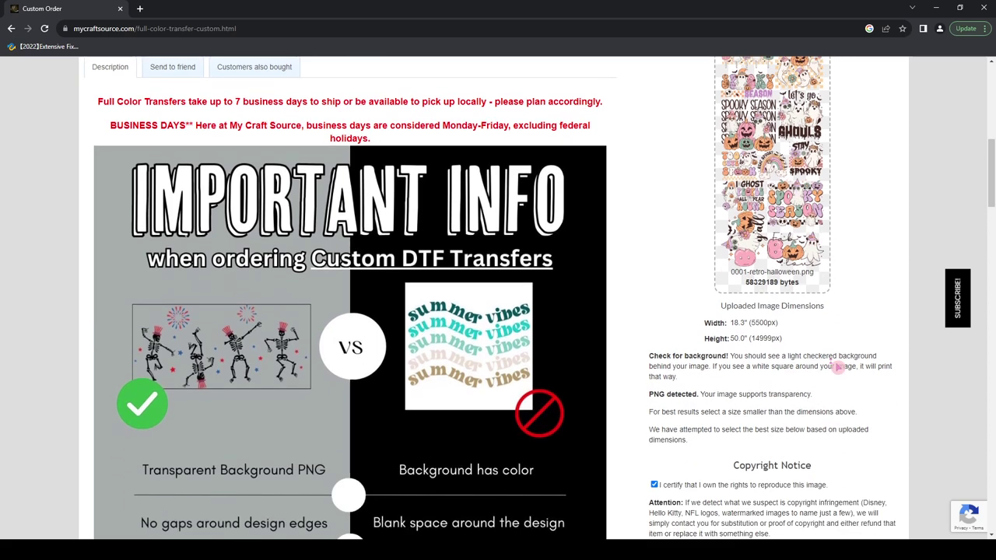
scroll(833, 362, "down", 1)
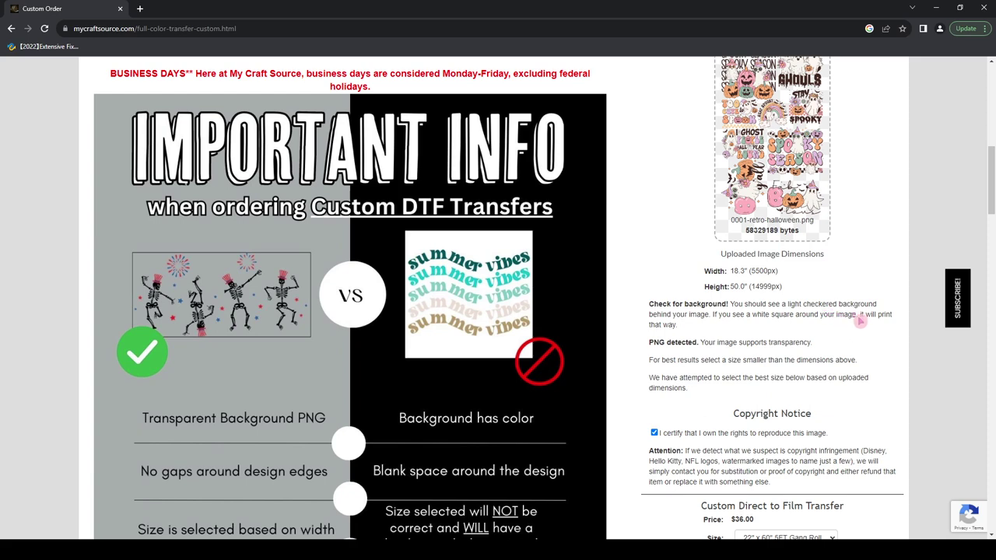
Examine the PNG transparency notice, the uploaded image's dimensions and the transfer size chosen for it.
scroll(806, 352, "up", 2)
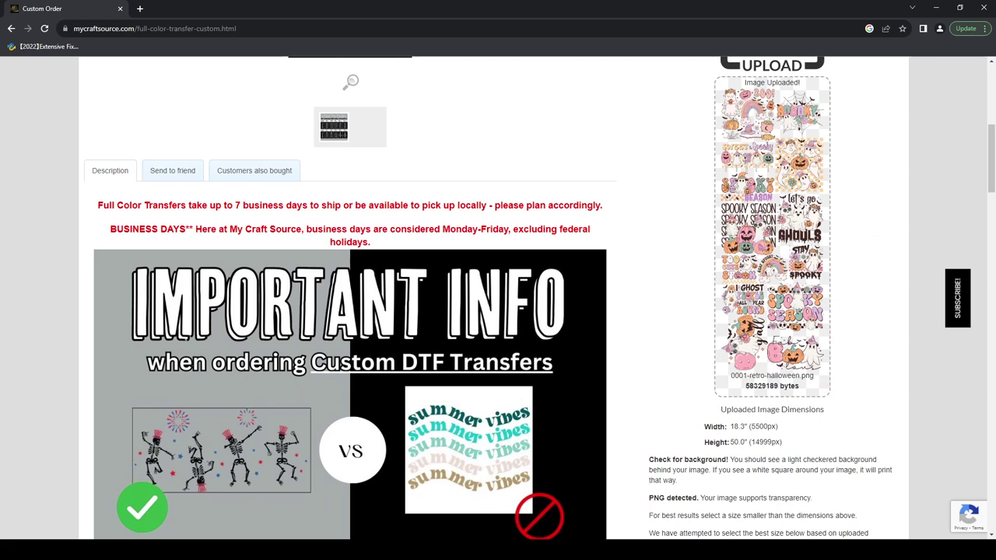
scroll(776, 342, "down", 2)
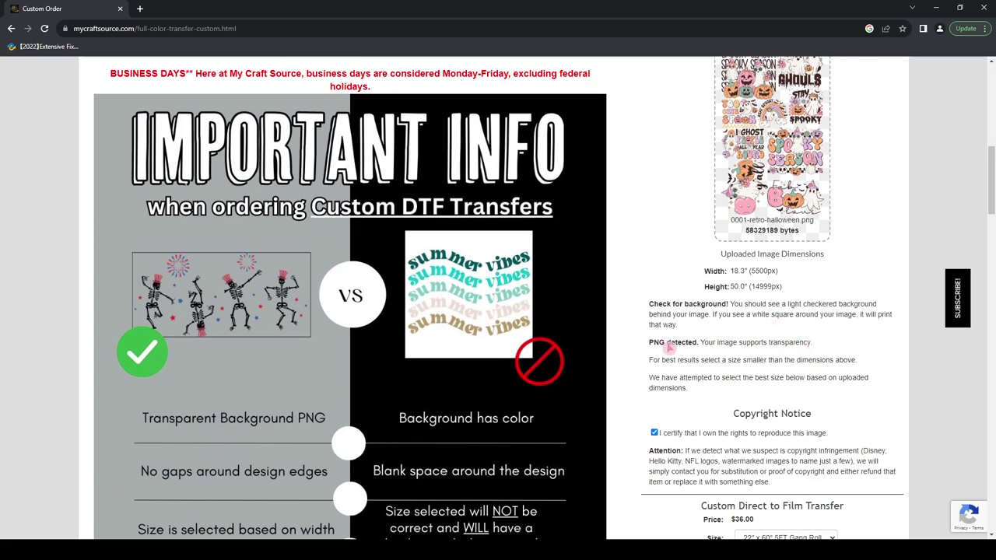
left_click_drag(649, 343, 699, 343)
left_click(661, 355)
left_click_drag(731, 271, 792, 298)
left_click(809, 292)
scroll(778, 342, "down", 1)
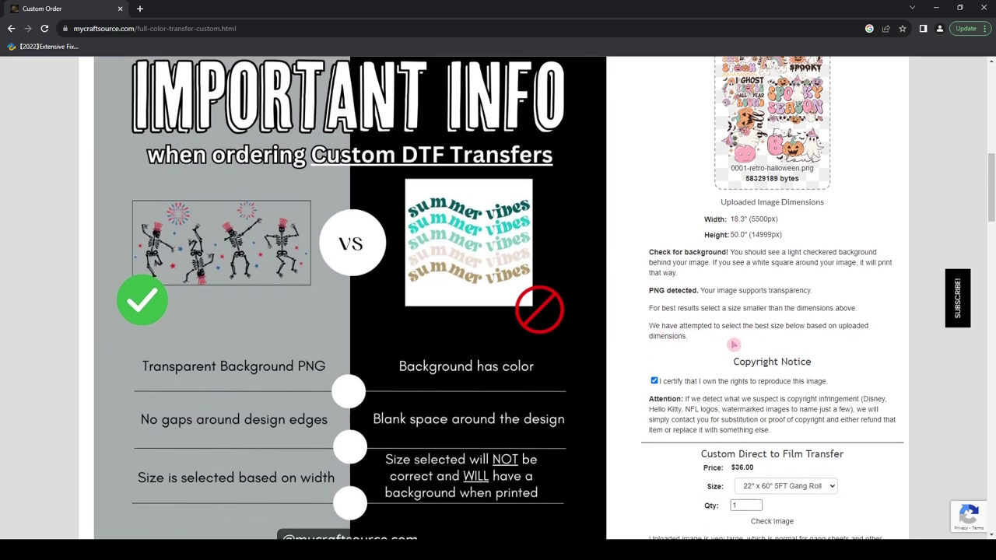
scroll(735, 350, "down", 2)
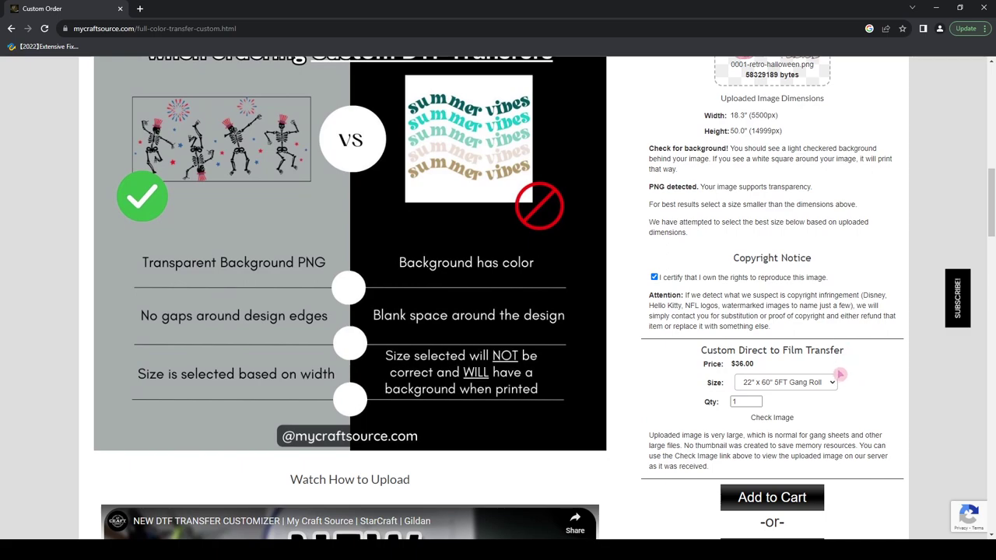
Look over the uploaded image preview and reload the product page to clear the upload.
scroll(840, 378, "up", 8)
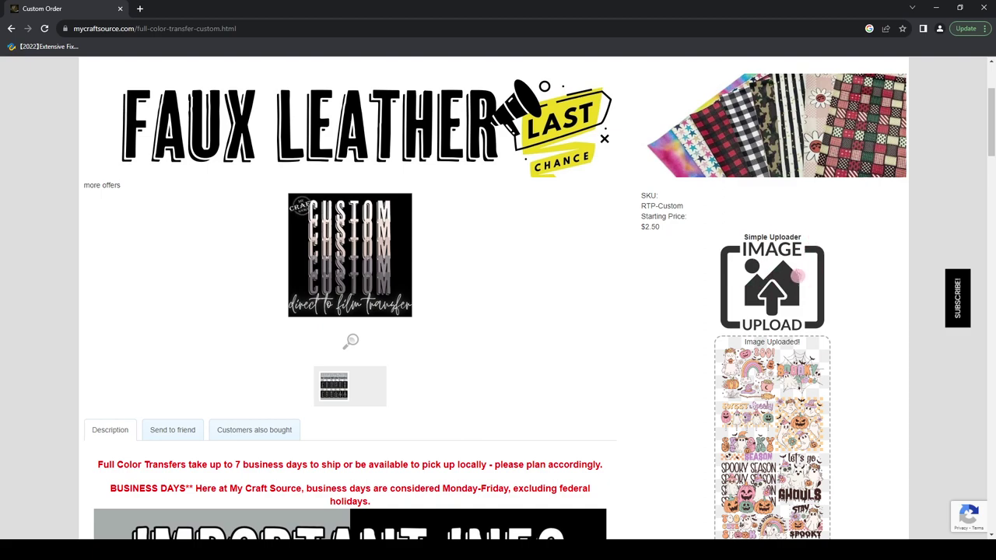
scroll(849, 357, "down", 3)
scroll(843, 352, "up", 2)
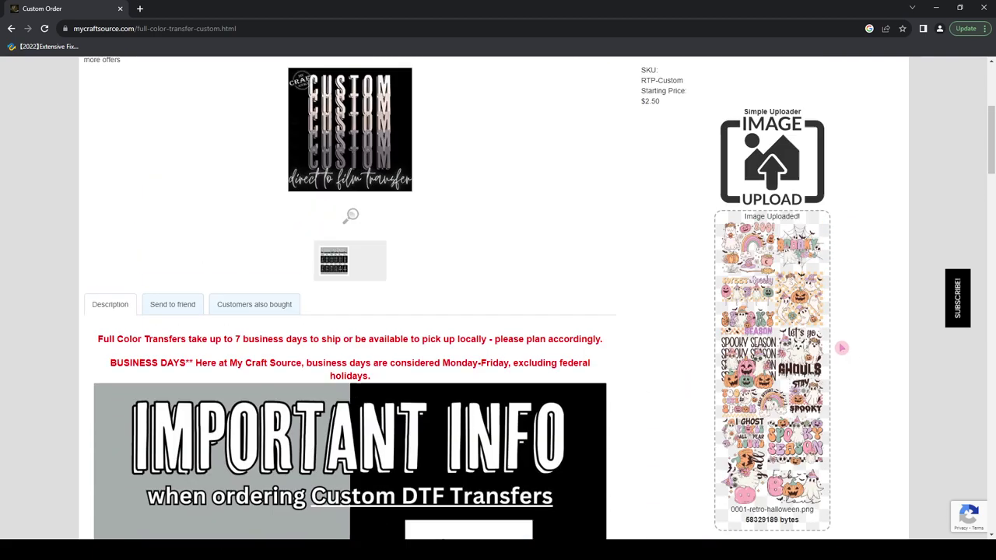
left_click(45, 28)
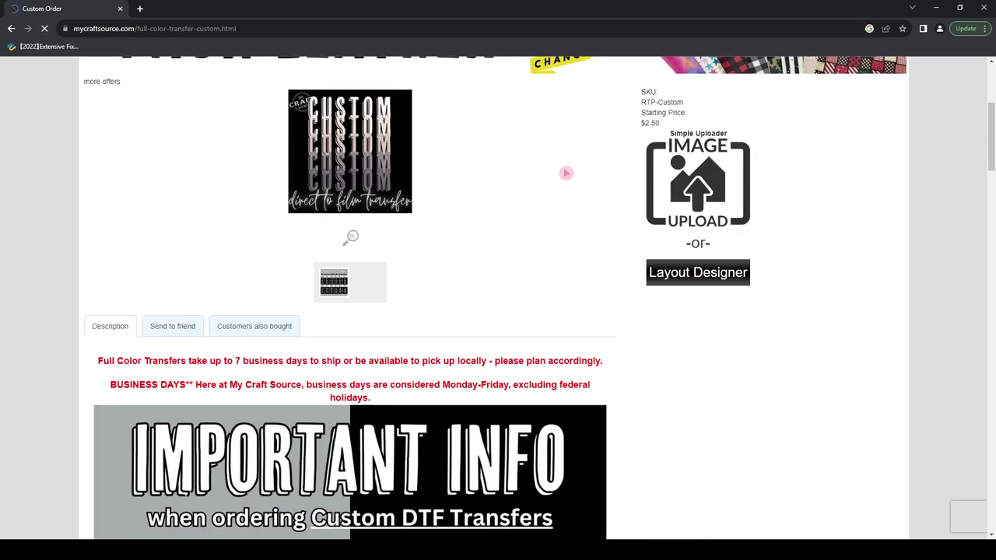
Upload the "In My Pre-School Era" JPEG image with the Simple Uploader.
scroll(622, 312, "up", 2)
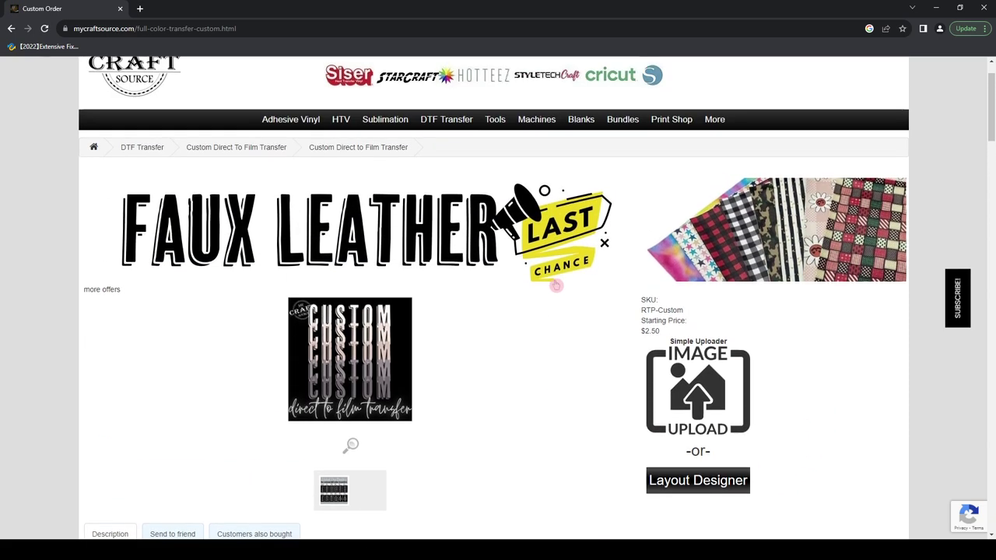
scroll(573, 327, "down", 2)
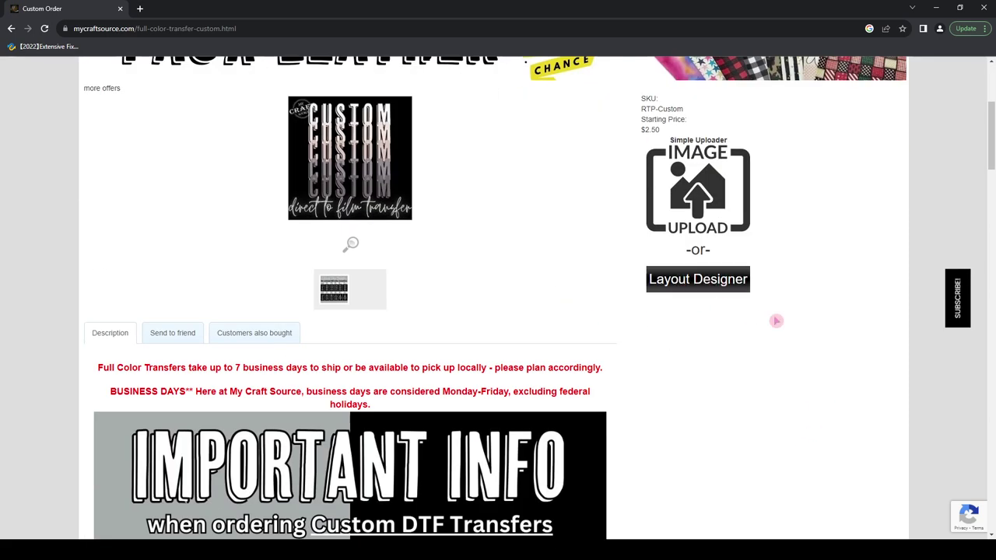
scroll(807, 322, "up", 1)
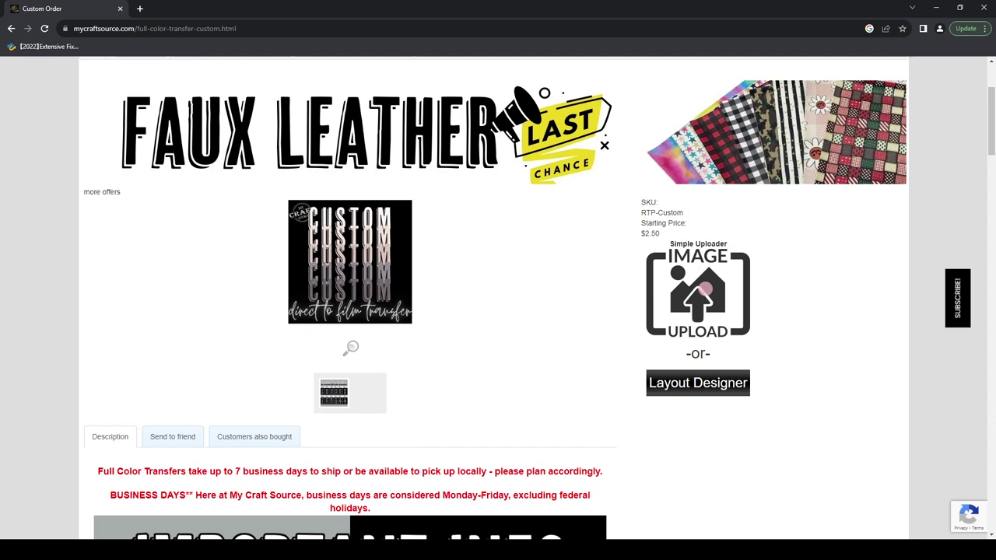
left_click(704, 289)
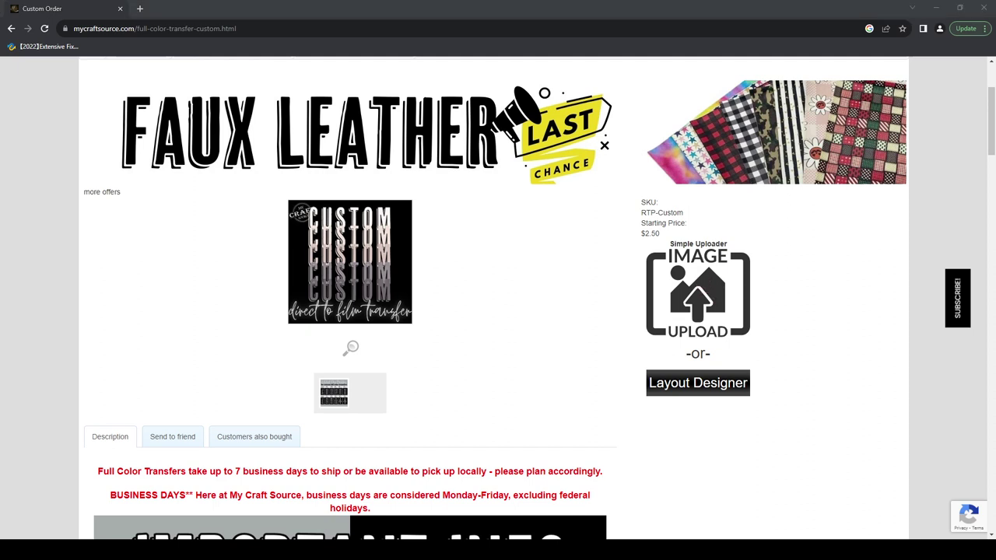
key("Return")
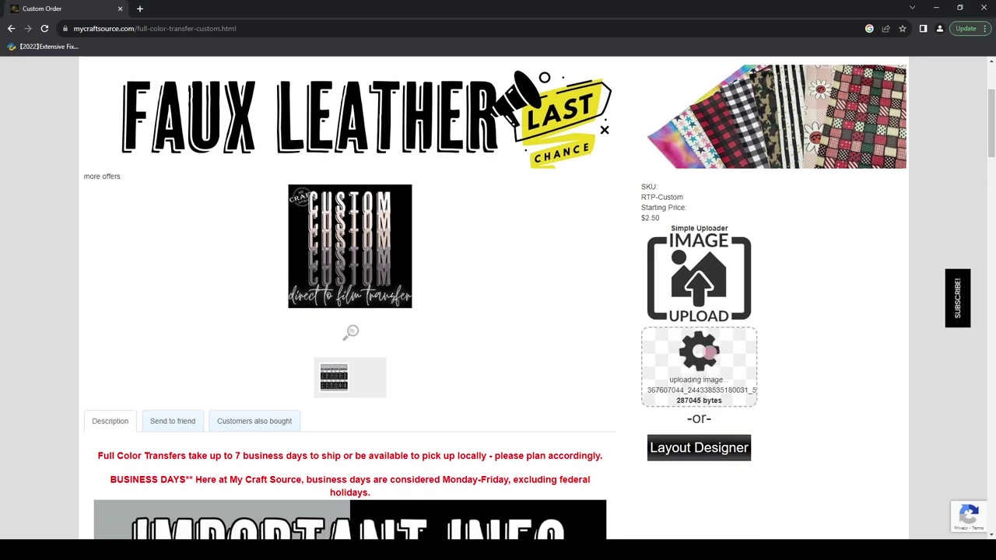
Review the uploaded JPEG's preview, dimensions, JPEG warning, copyright notice, selected transfer size and price.
scroll(834, 349, "down", 1)
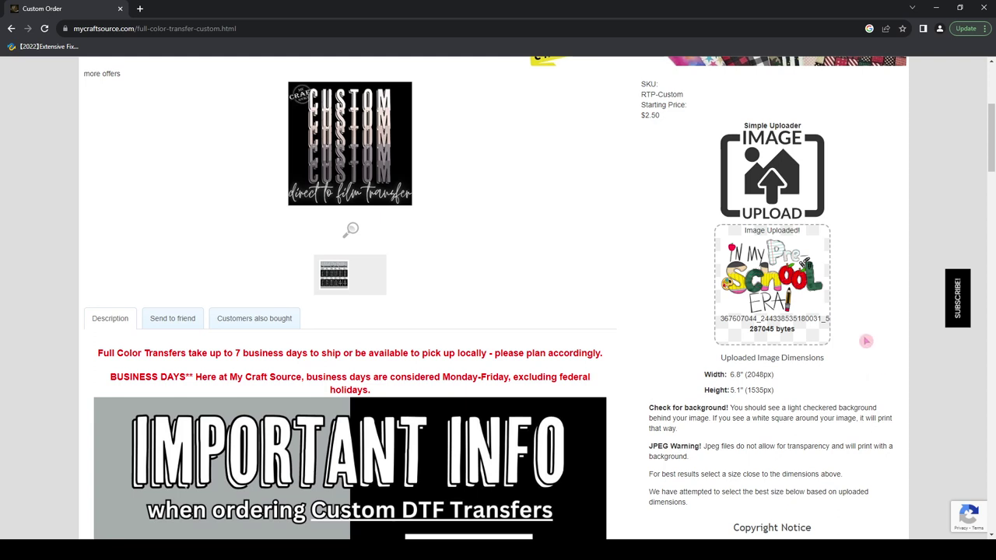
scroll(866, 347, "down", 1)
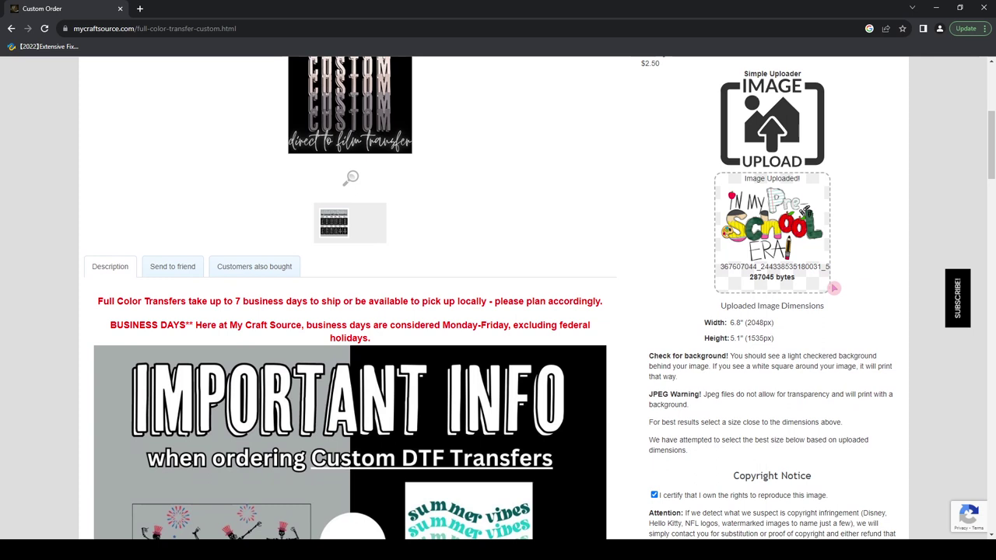
scroll(824, 330, "down", 1)
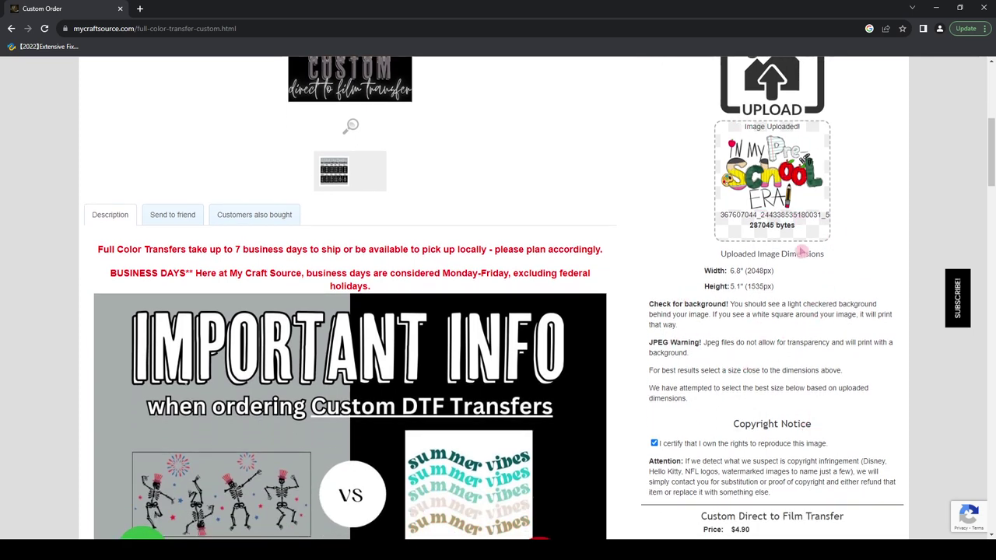
scroll(802, 312, "down", 3)
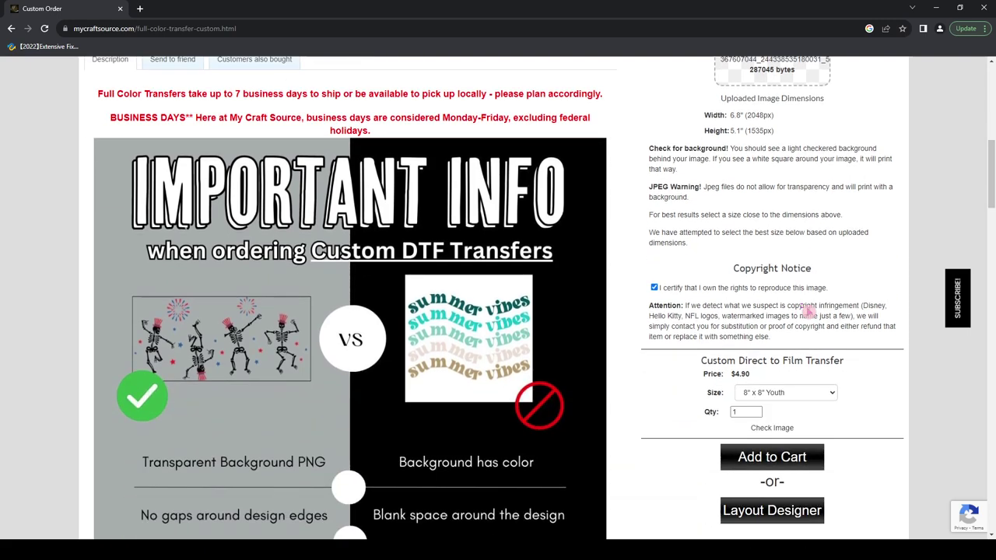
scroll(817, 309, "up", 5)
scroll(831, 310, "up", 1)
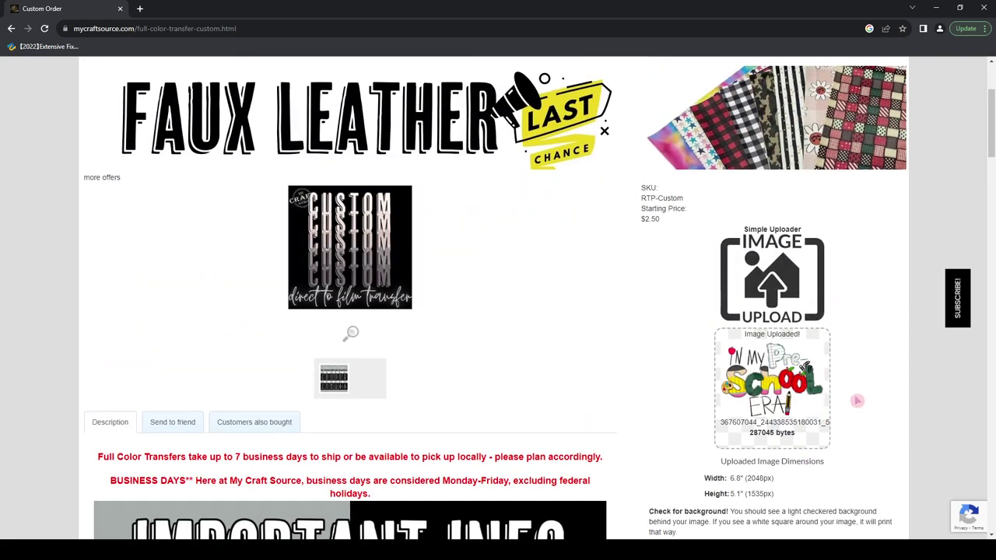
scroll(856, 400, "down", 3)
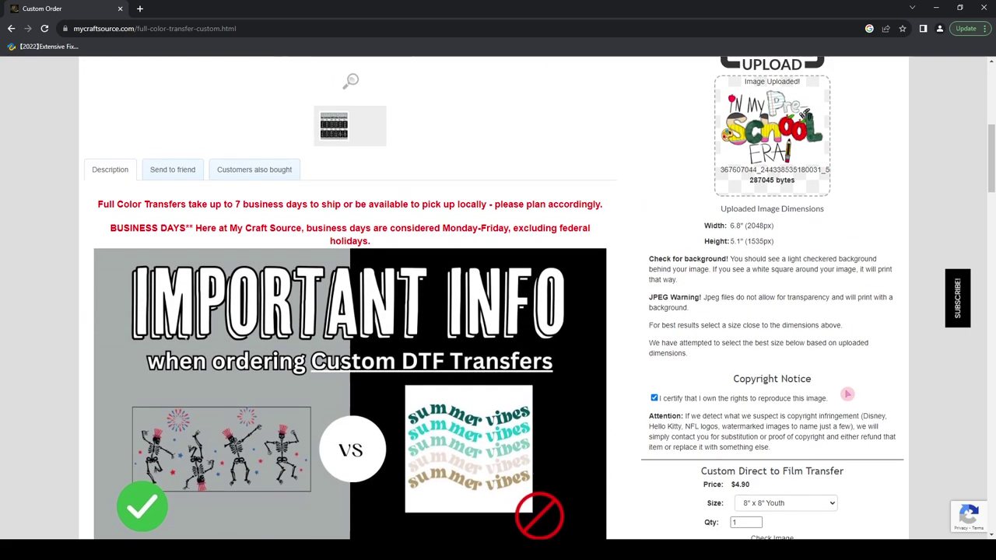
Reload the product page to clear the JPEG upload and open the Layout Designer.
scroll(343, 189, "up", 3)
left_click(44, 28)
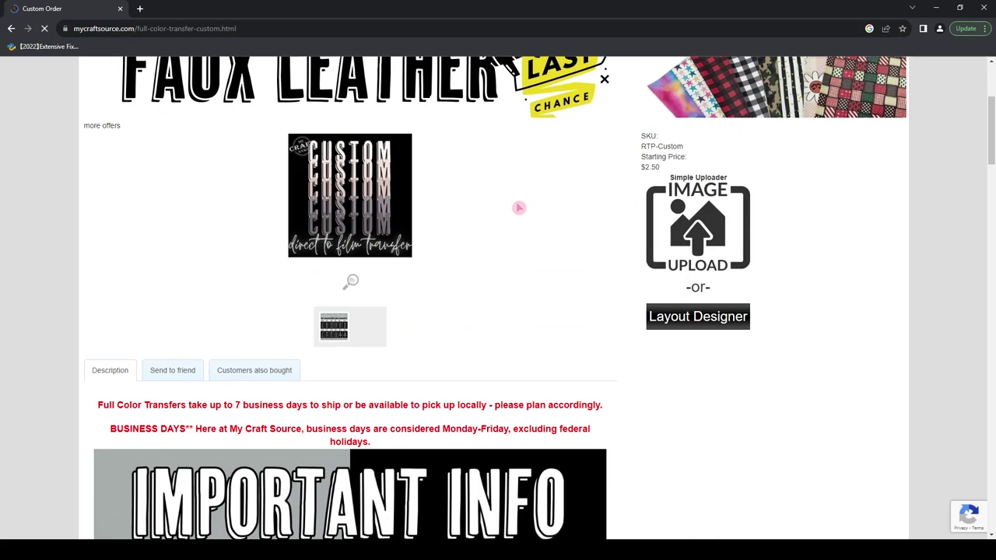
scroll(817, 311, "up", 1)
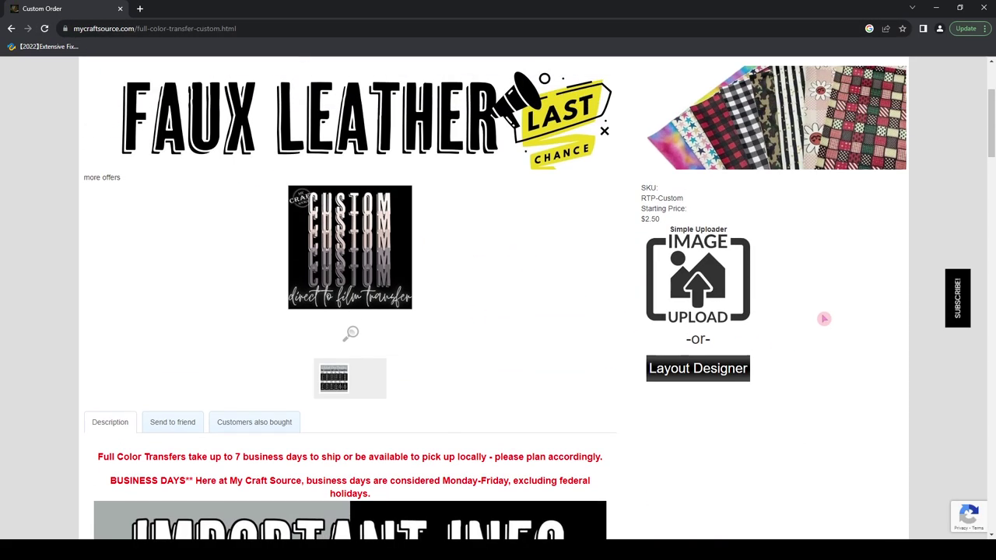
scroll(778, 319, "down", 1)
left_click(717, 323)
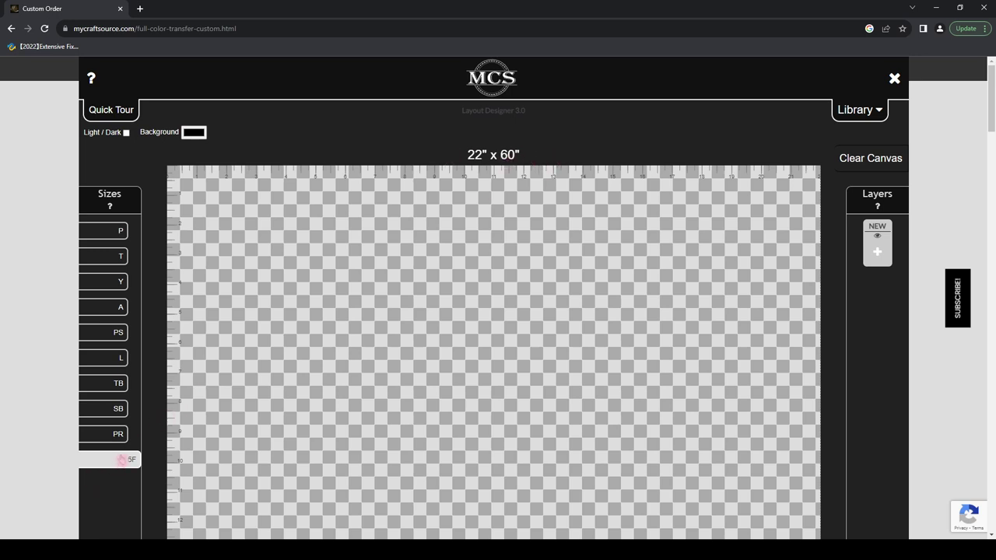
Preview the P, T and Y canvas sizes and return the canvas to the 5F size, 22" x 60".
left_click(116, 231)
left_click(115, 257)
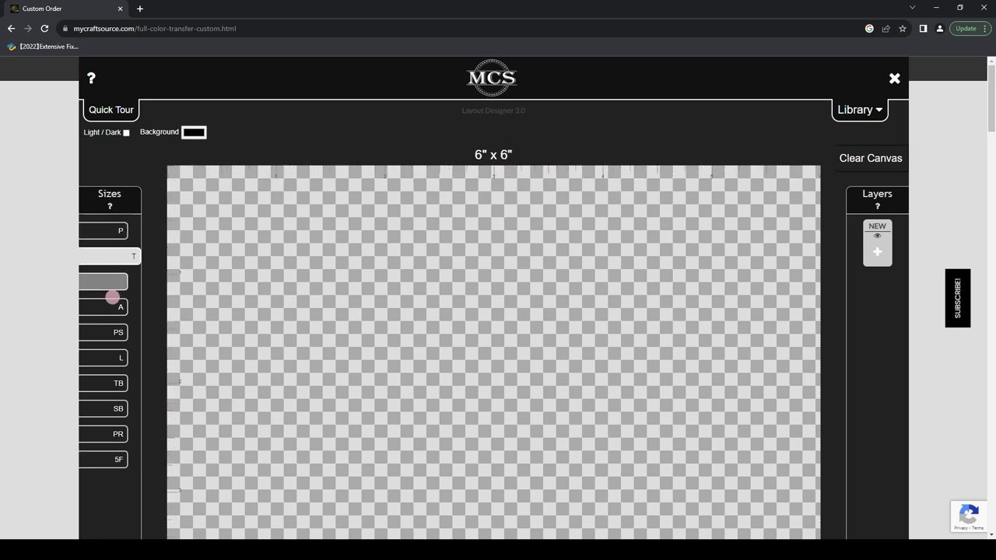
left_click(109, 282)
left_click(115, 231)
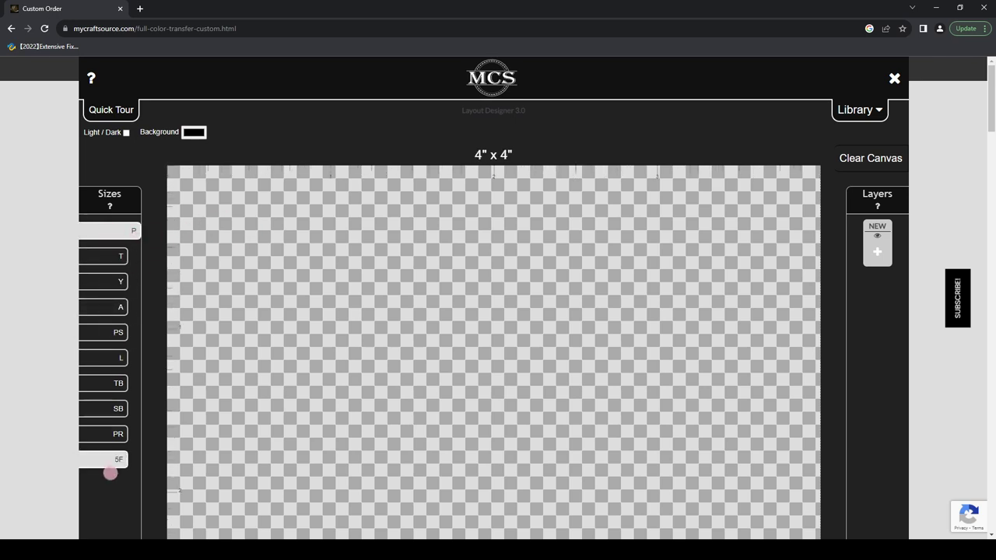
left_click(105, 466)
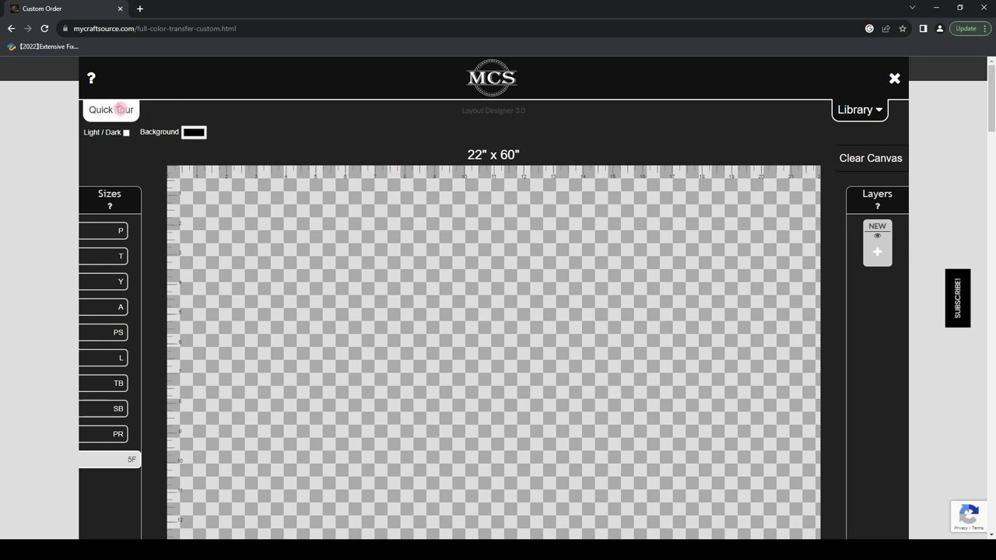
Start the Quick Tour and preview the P canvas size, 4" x 4", with its transfer name and price.
left_click(122, 111)
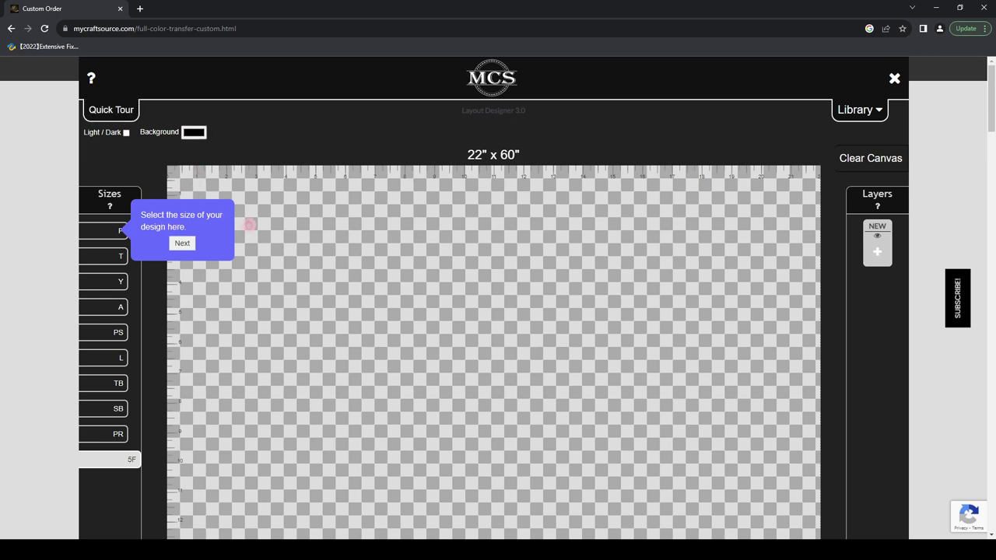
left_click(183, 245)
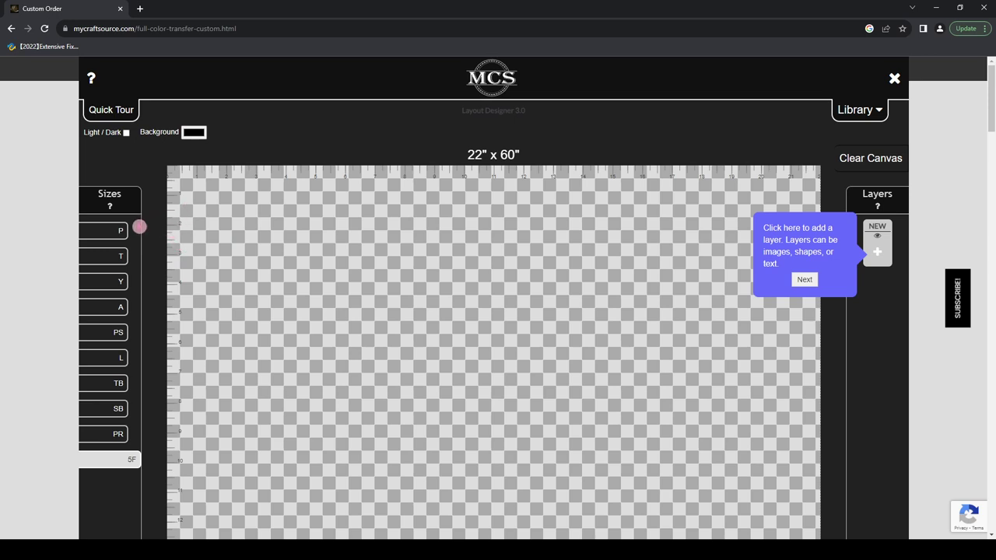
left_click(125, 231)
left_click(116, 261)
left_click(117, 231)
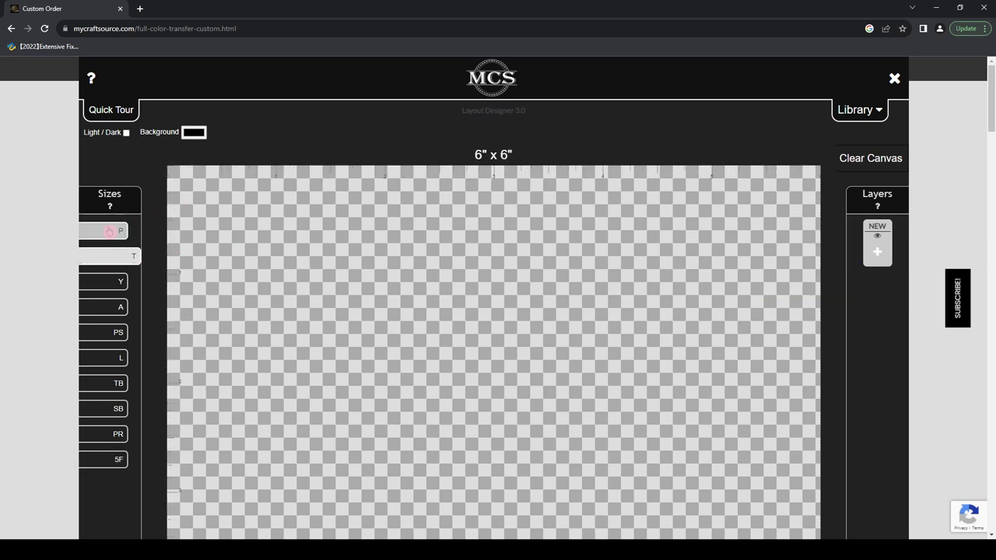
scroll(397, 299, "down", 5)
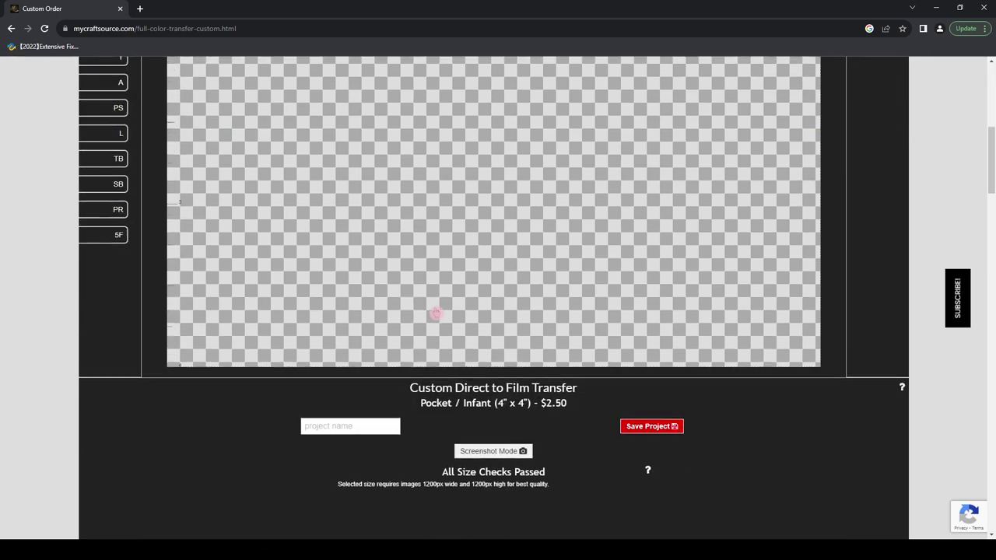
scroll(438, 310, "up", 5)
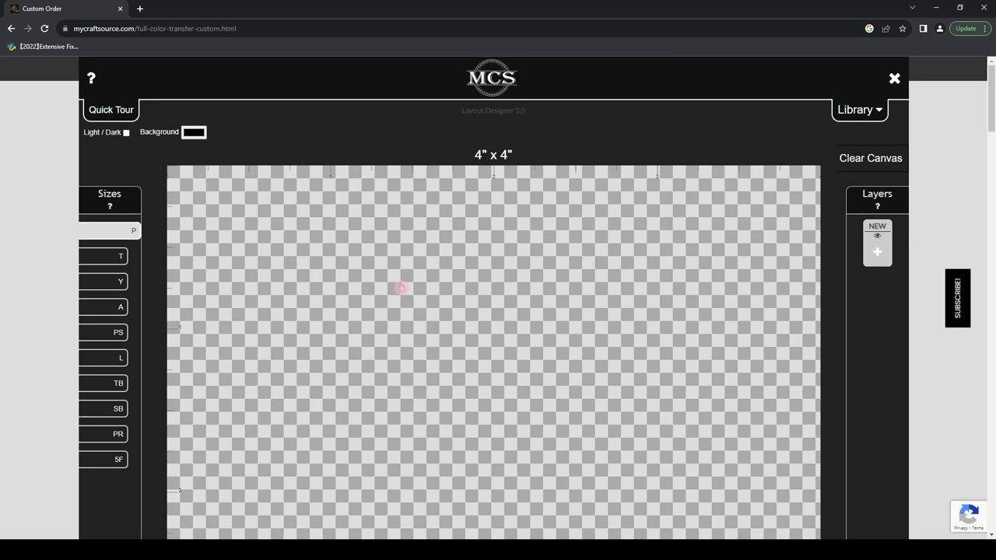
Compare the T, Y, A and P canvas sizes, ending on the 5F size, 22" x 60".
left_click(109, 257)
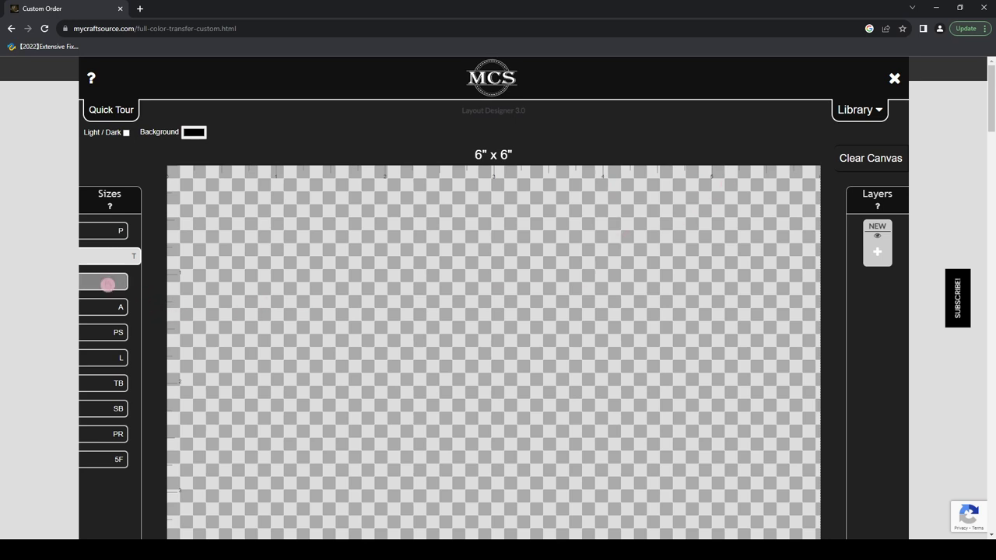
left_click(108, 282)
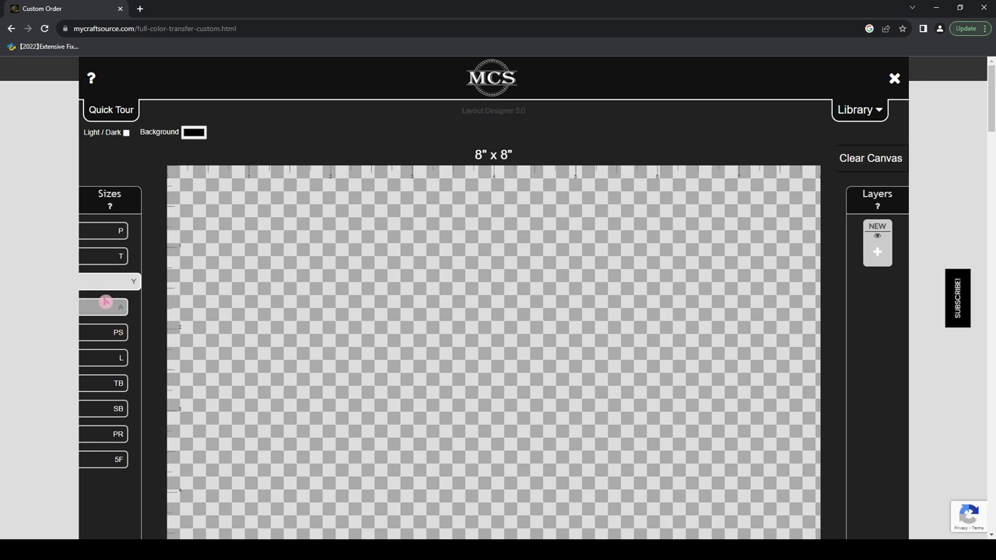
left_click(111, 307)
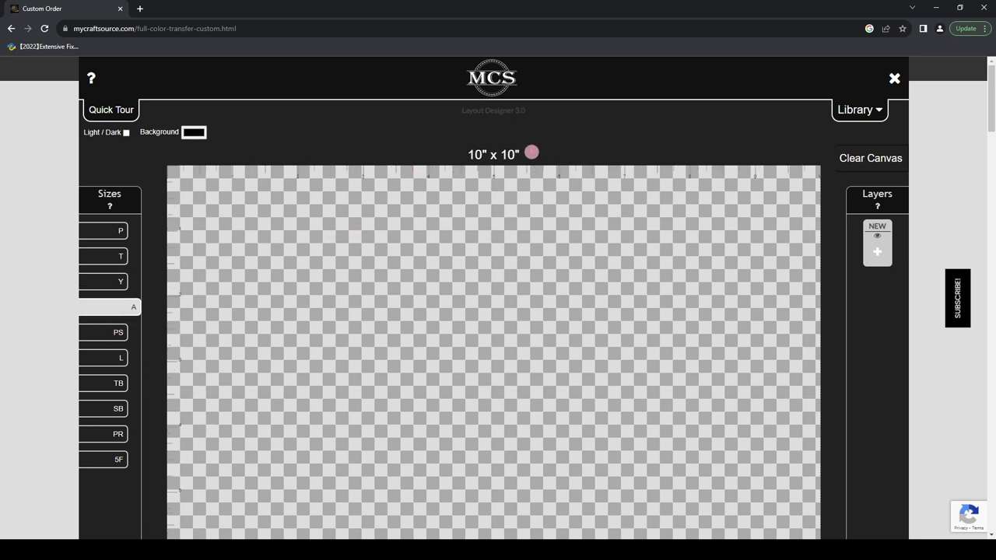
left_click(113, 230)
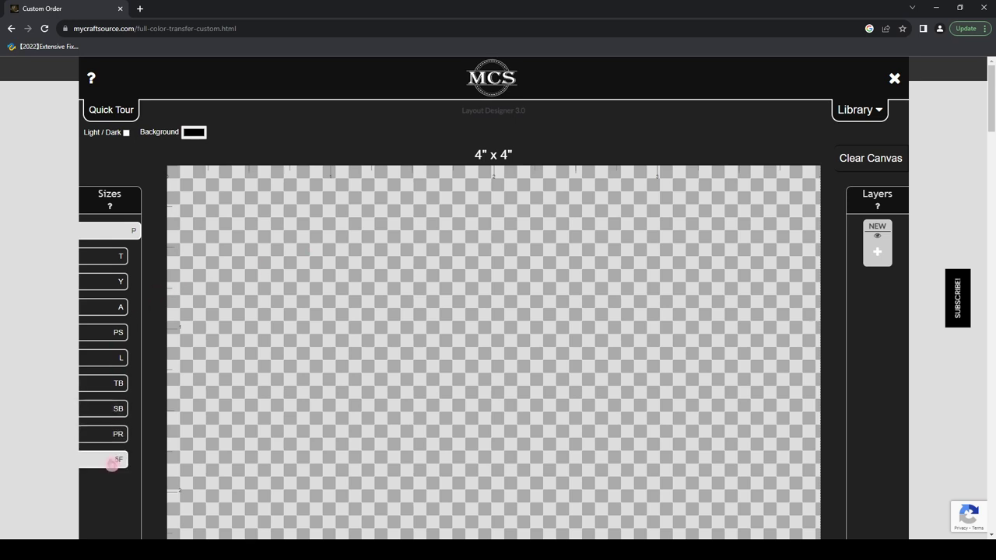
left_click(117, 459)
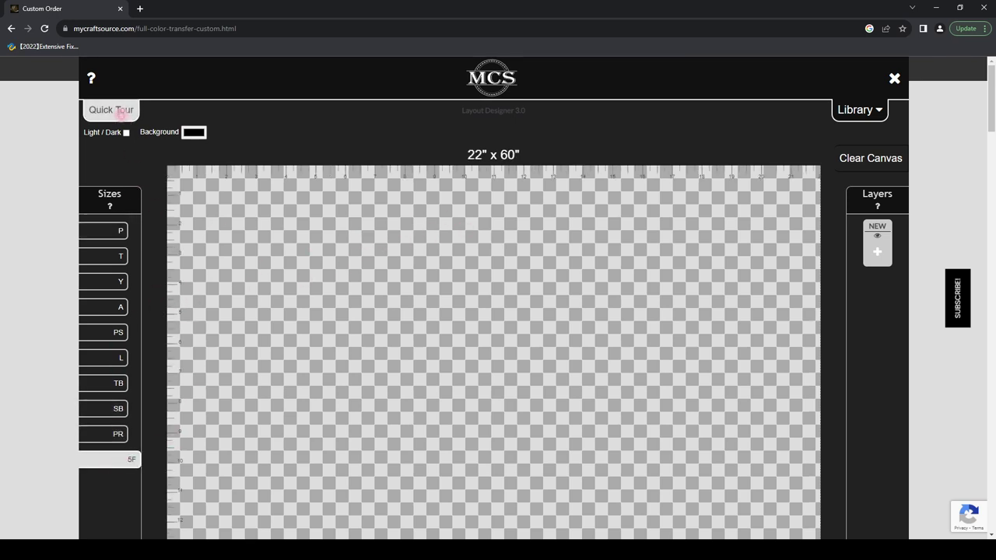
View the Quick Tour's size and layer tips, and check the Add Layer options without adding anything.
left_click(112, 110)
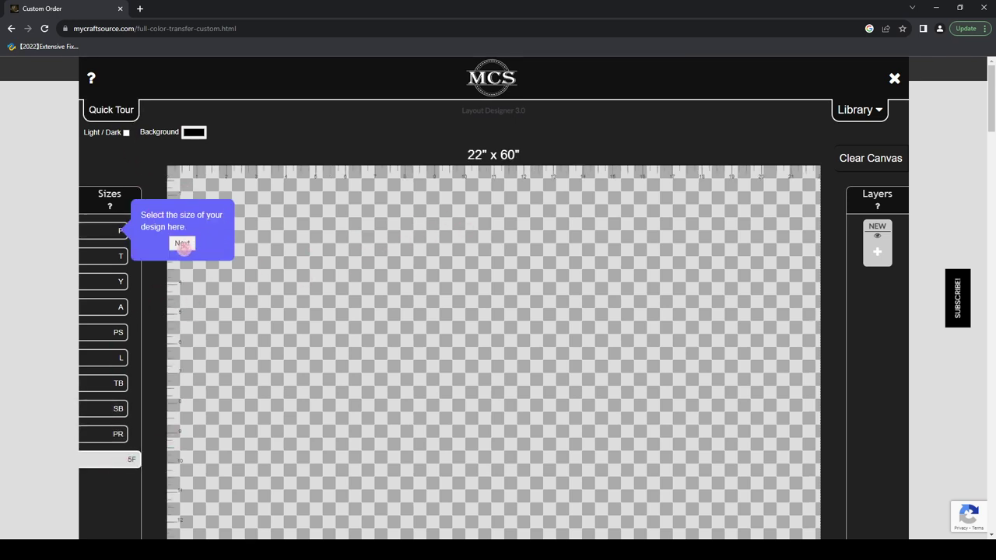
left_click(182, 243)
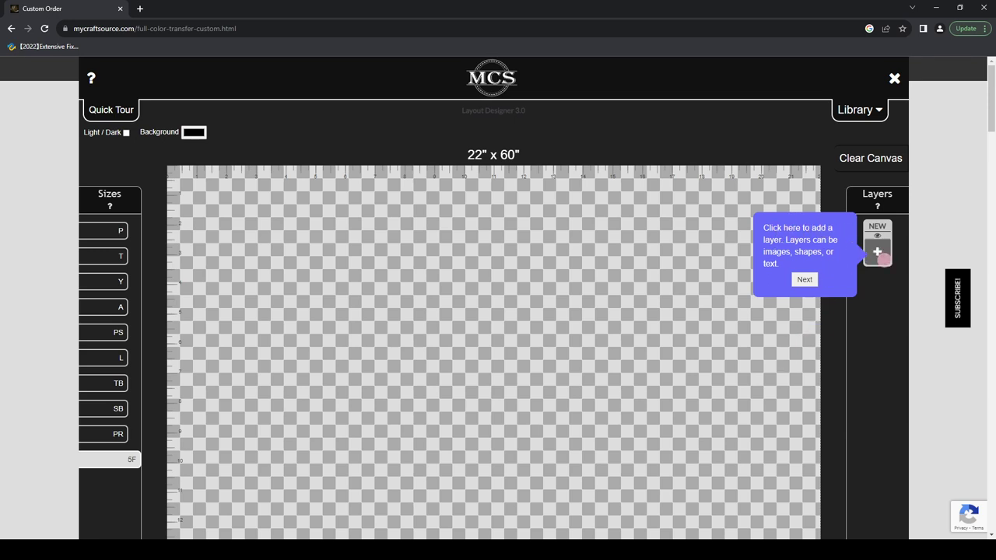
left_click(878, 253)
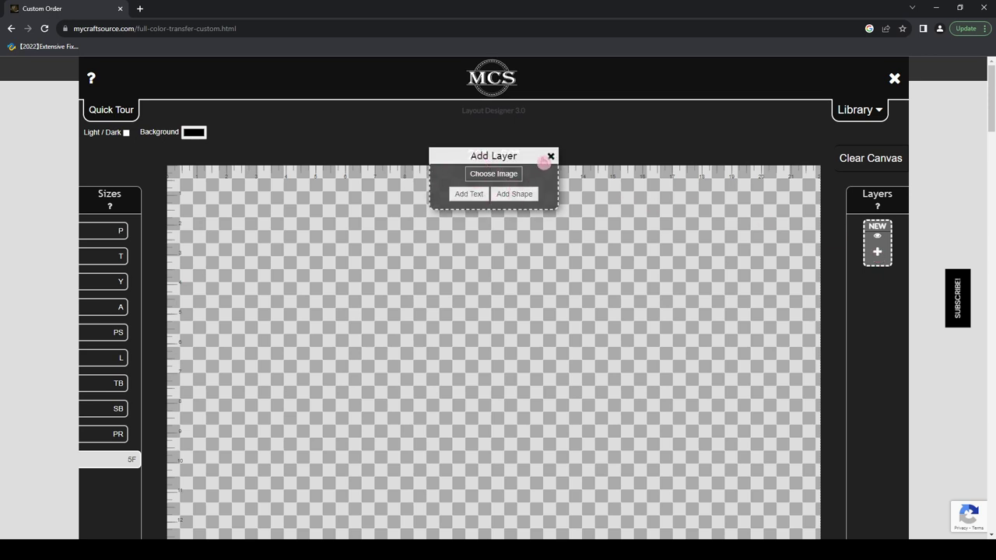
left_click(550, 157)
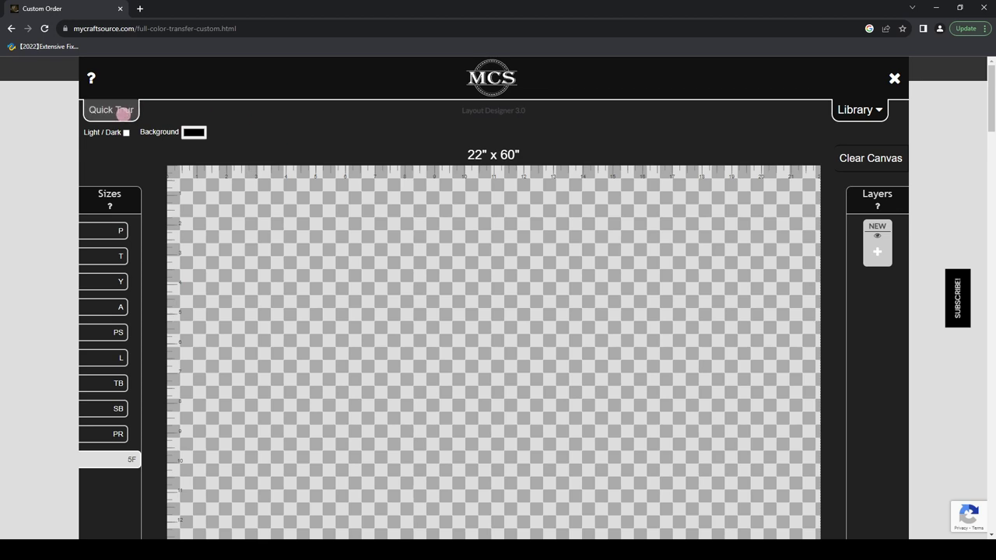
Go through the whole Quick Tour, examine the Save Project area below the canvas, and close the tour.
left_click(113, 109)
left_click(180, 244)
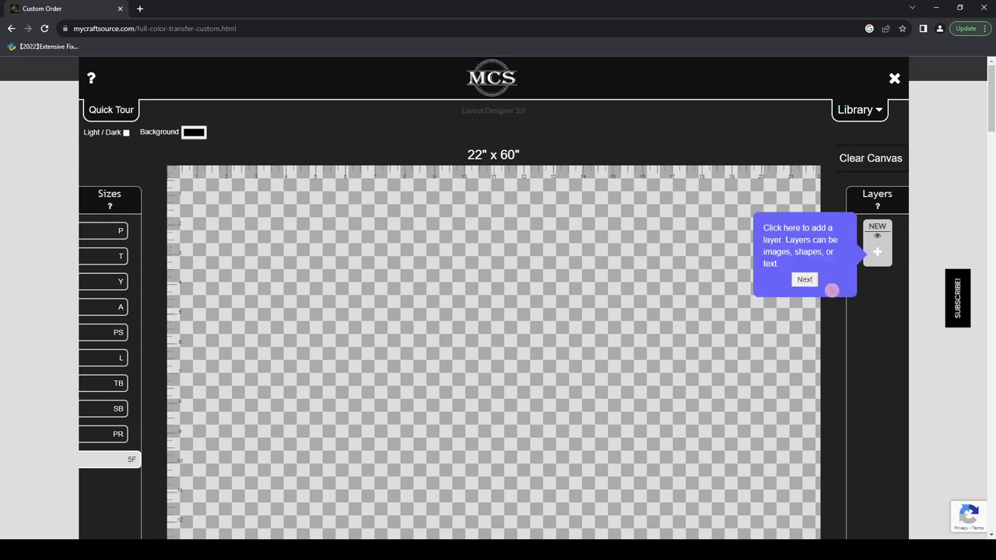
left_click(811, 284)
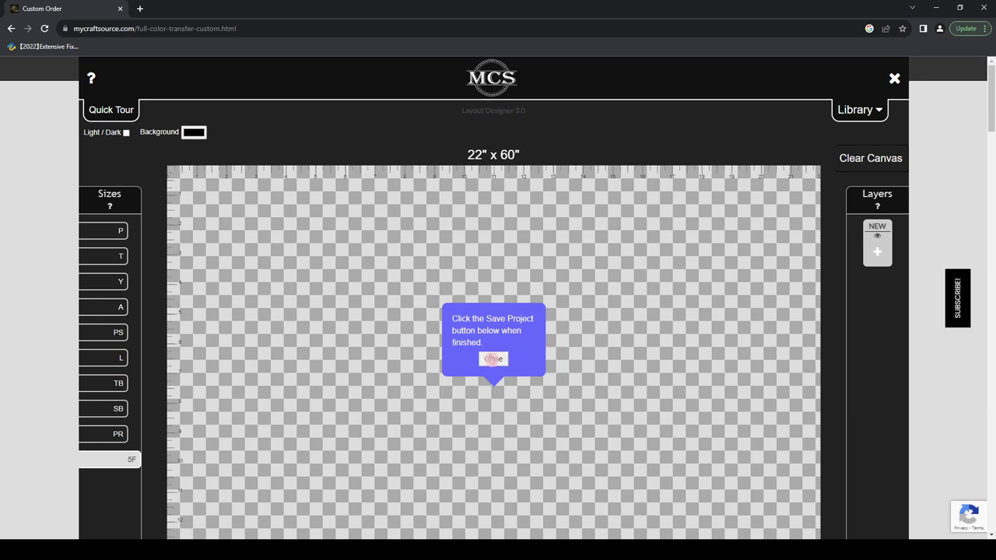
scroll(571, 326, "down", 10)
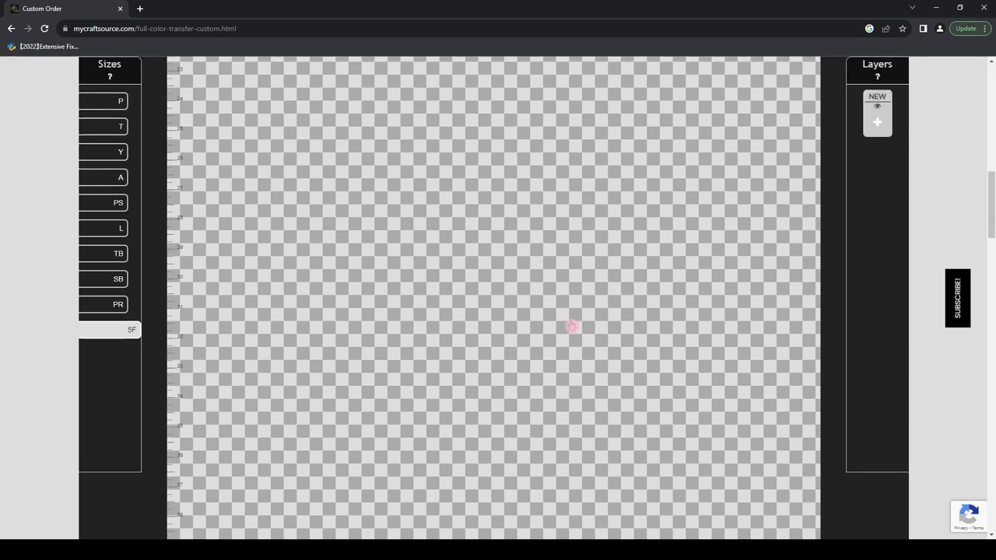
scroll(571, 327, "down", 9)
scroll(625, 278, "up", 1)
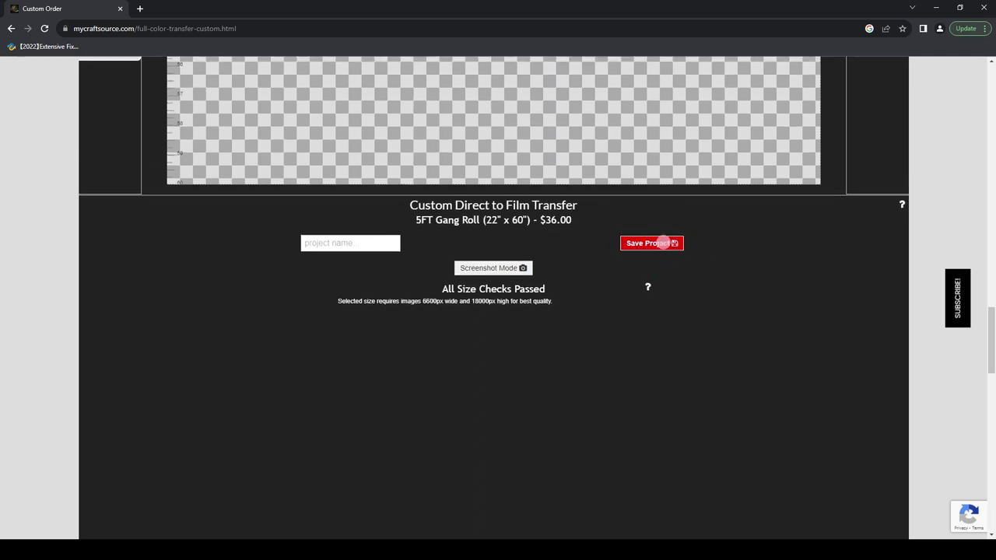
scroll(529, 428, "up", 15)
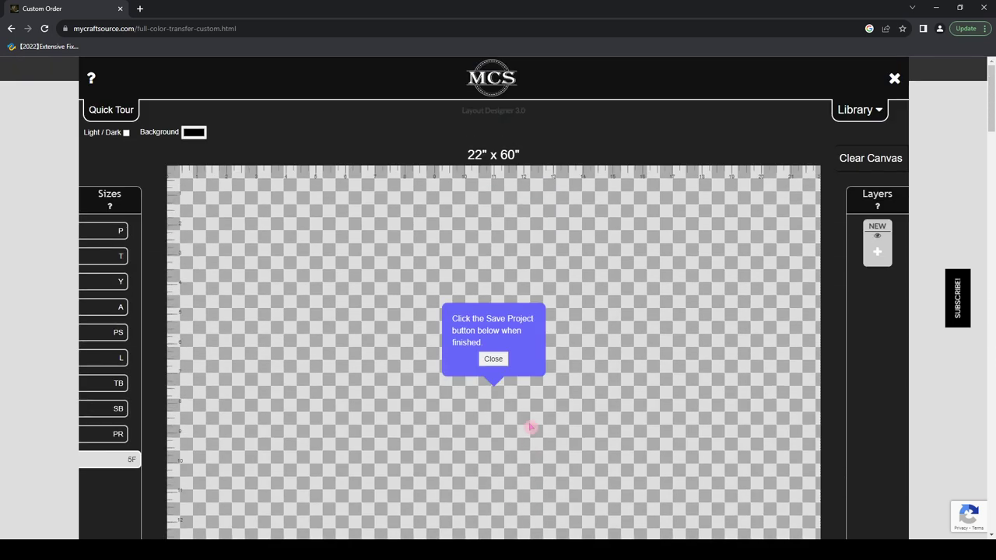
left_click(492, 360)
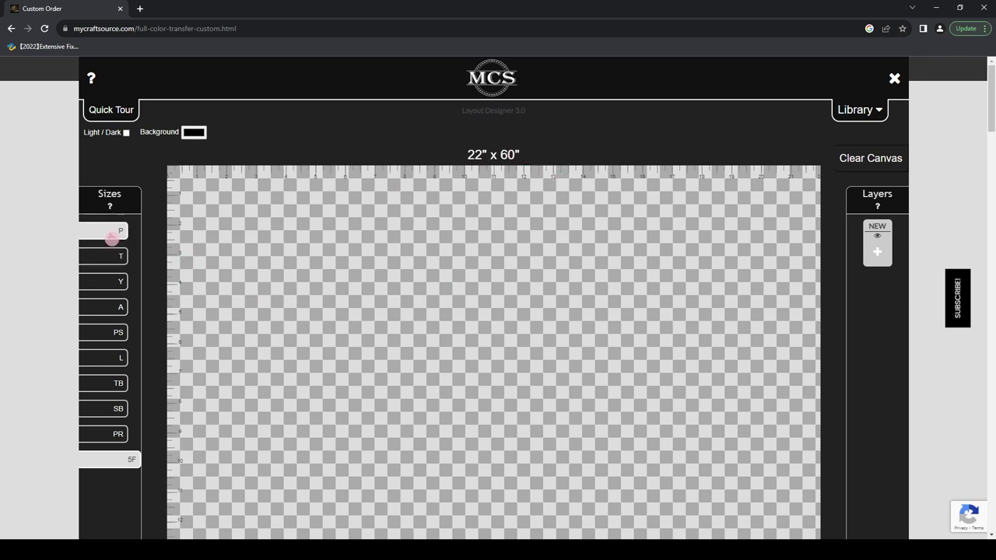
Preview the P, T, Y and A canvas sizes, ending on the PS size, 12" x 12".
left_click(117, 229)
left_click(105, 256)
left_click(106, 281)
left_click(103, 308)
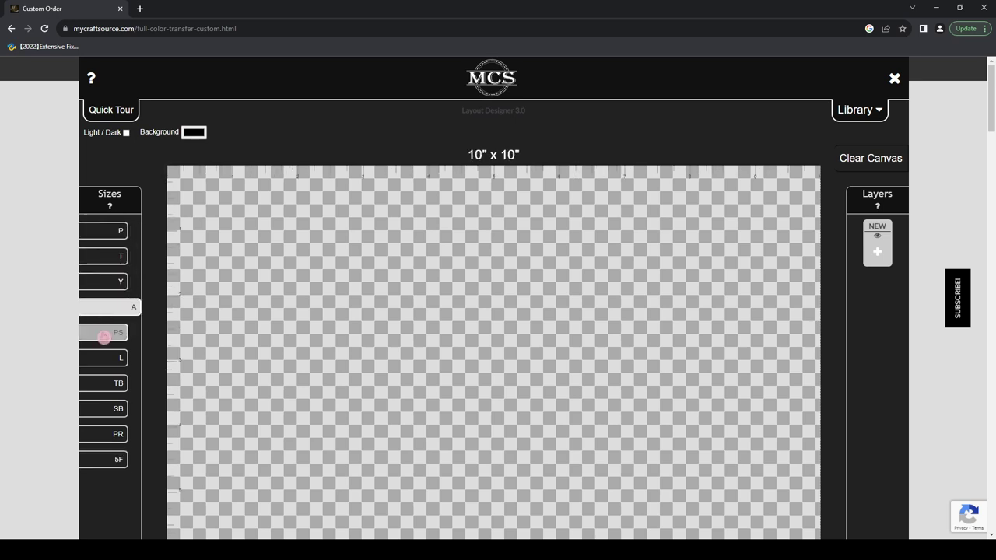
left_click(103, 333)
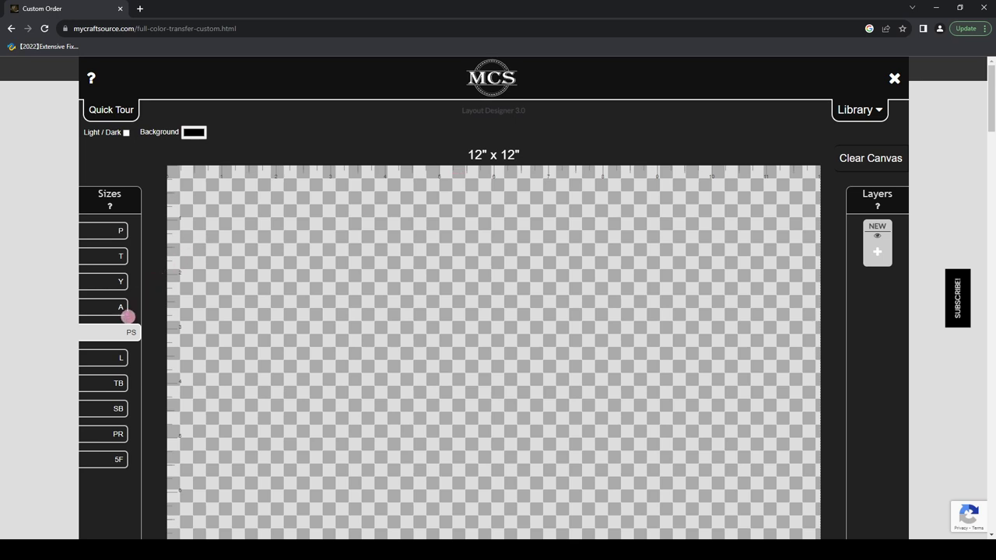
left_click(126, 314)
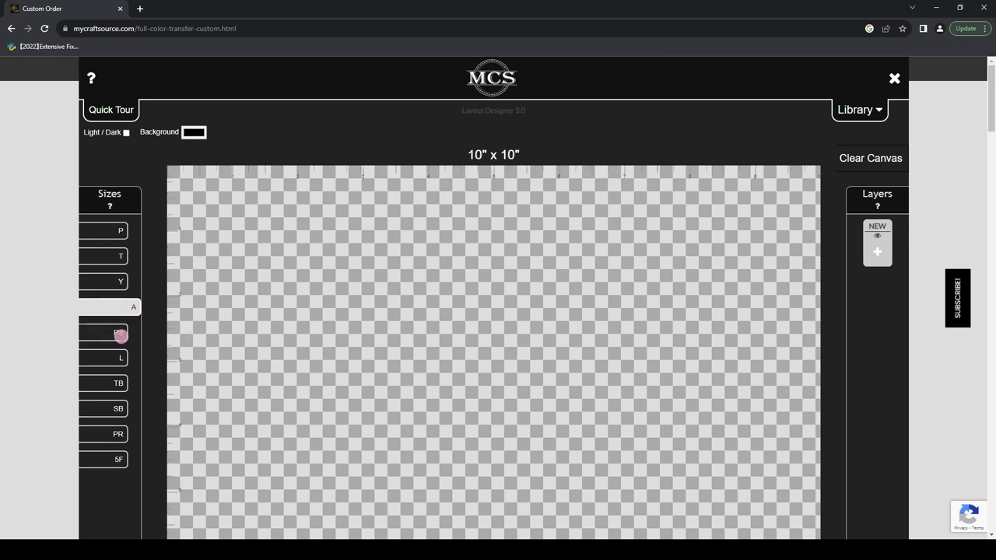
left_click(121, 334)
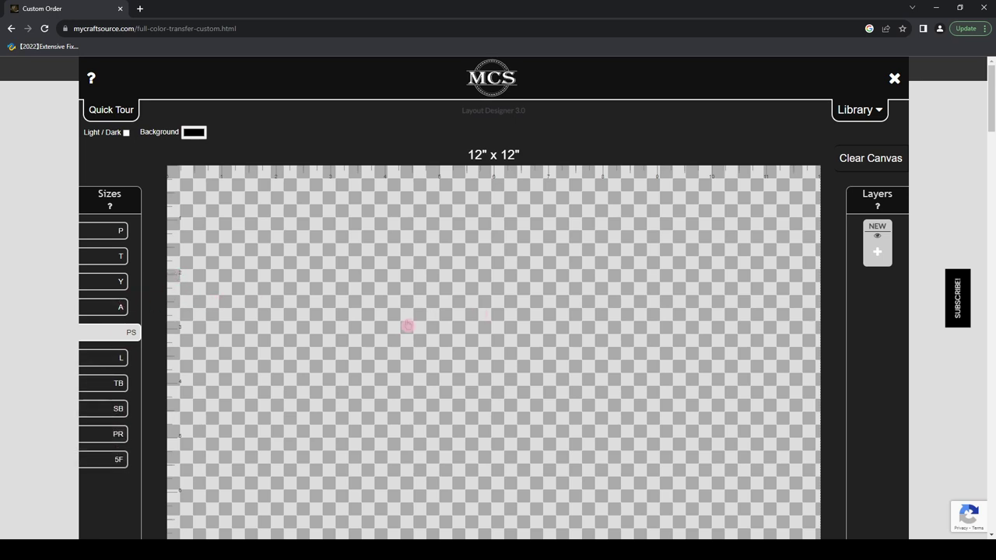
Review the Plus Size transfer's name, dimensions, price and image size requirement below the canvas.
scroll(498, 330, "down", 1)
scroll(498, 330, "down", 4)
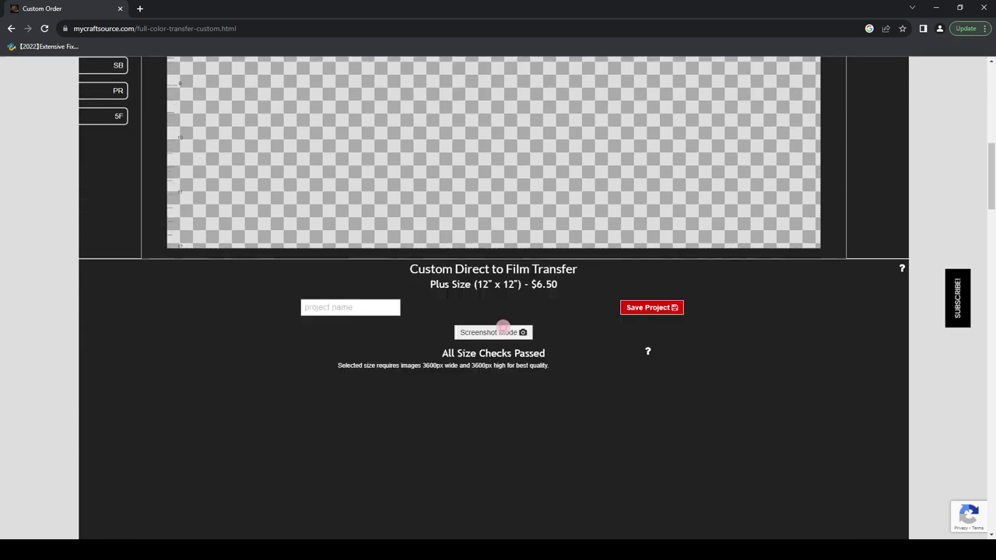
left_click_drag(427, 286, 454, 285)
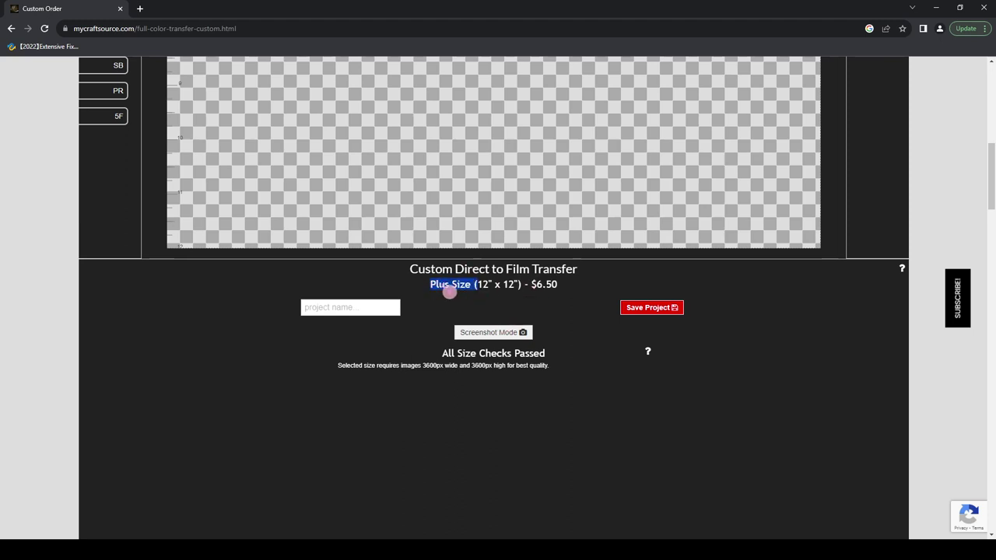
left_click(451, 289)
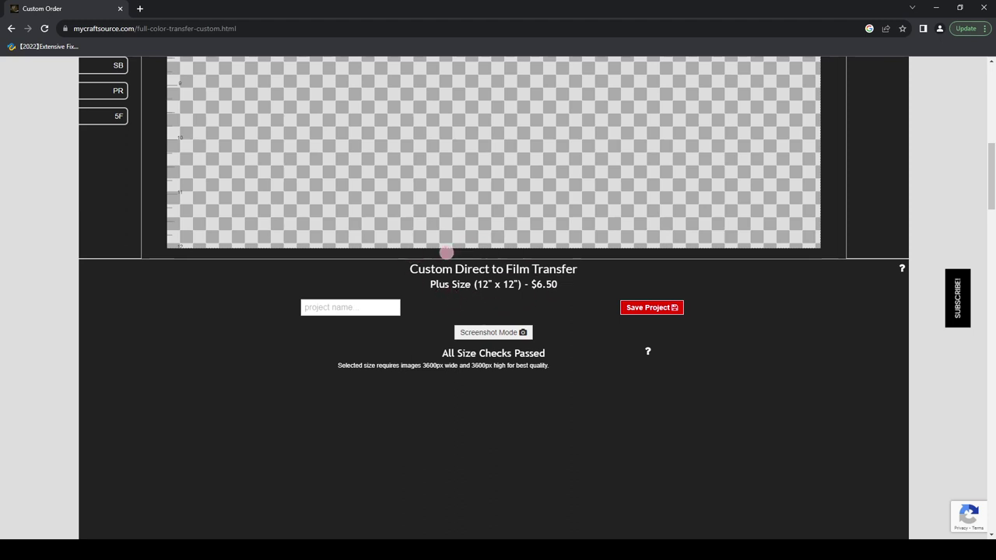
scroll(444, 327, "up", 3)
scroll(445, 327, "down", 3)
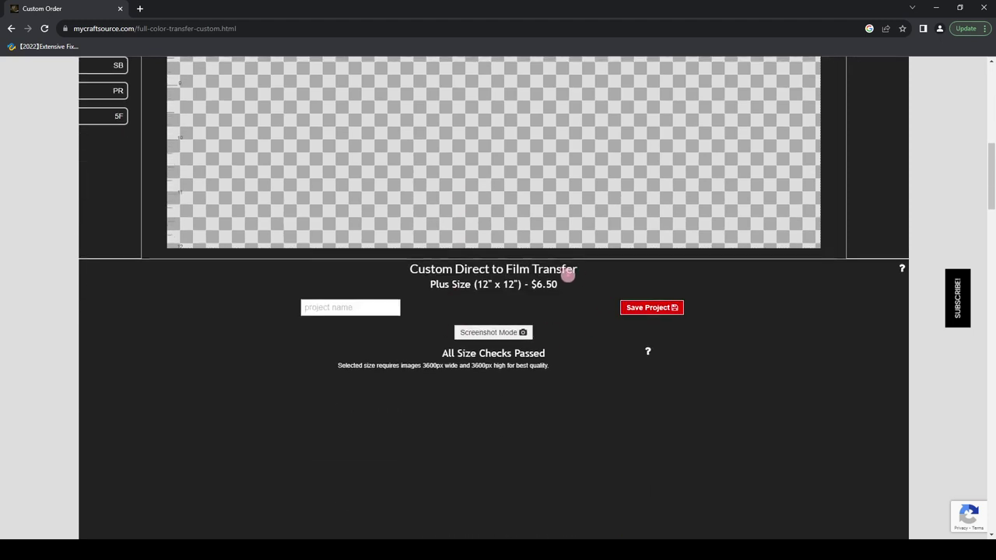
scroll(474, 313, "up", 2)
scroll(474, 313, "up", 2)
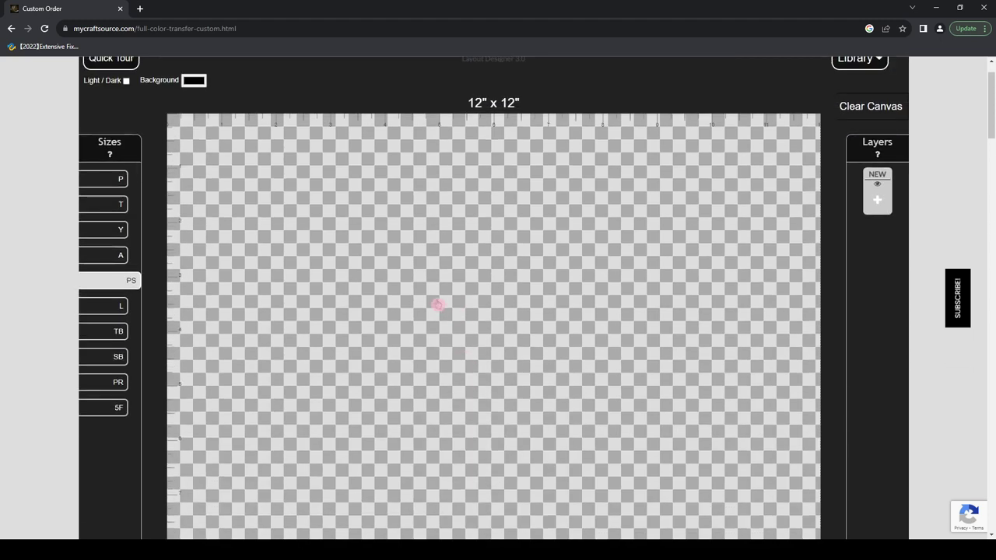
Set the canvas to the 5F size, 22" x 60", and add the "In My Pre-School Era" image as a layer.
left_click(114, 408)
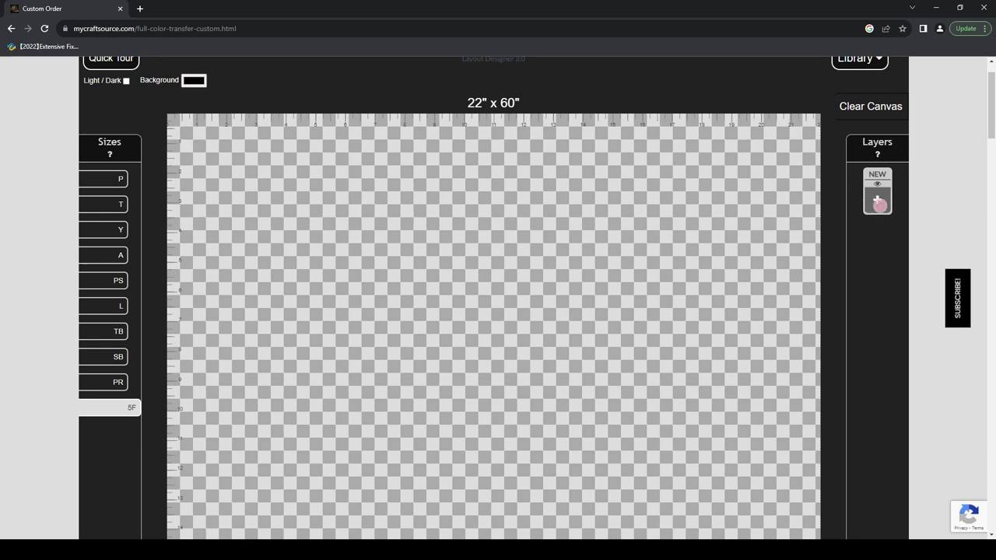
scroll(771, 282, "up", 1)
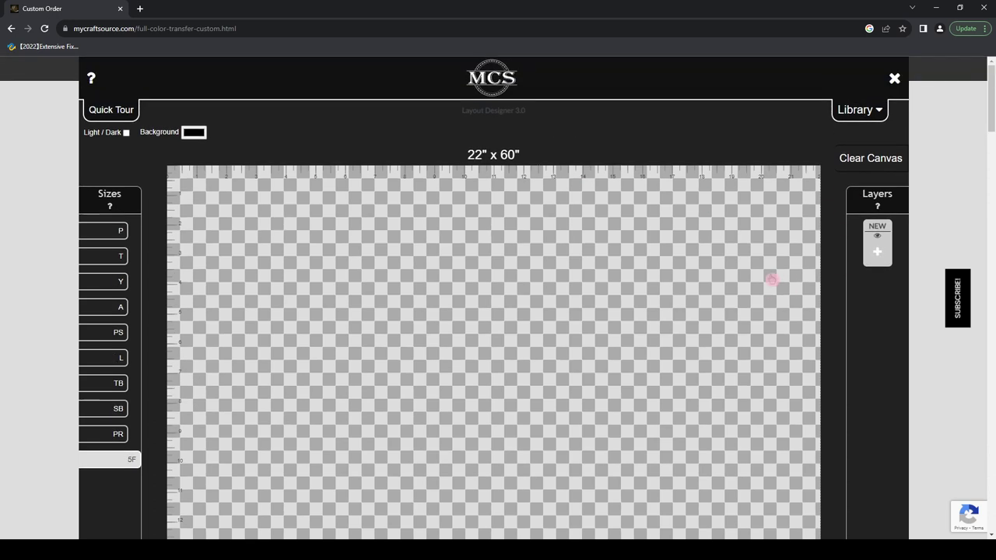
scroll(808, 269, "down", 1)
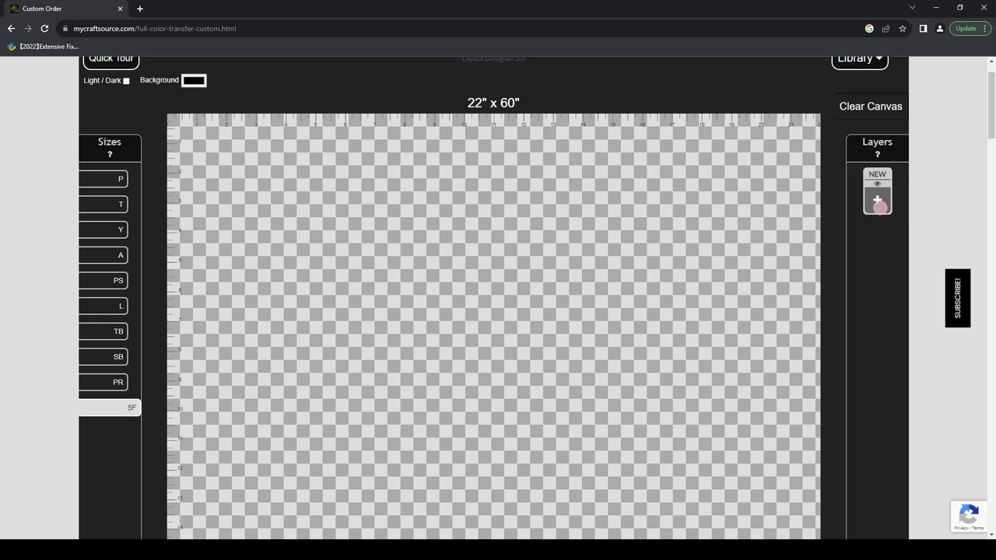
left_click(878, 202)
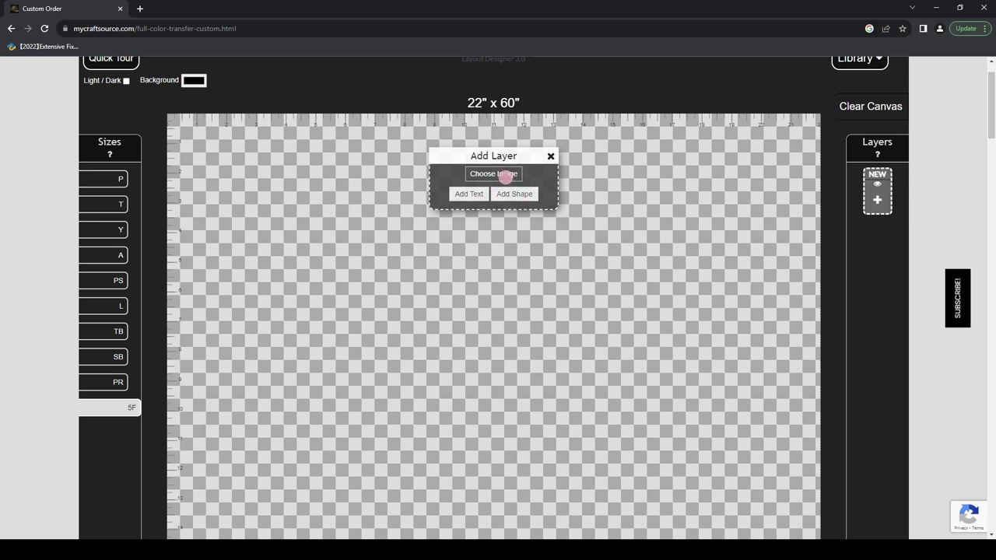
left_click(506, 175)
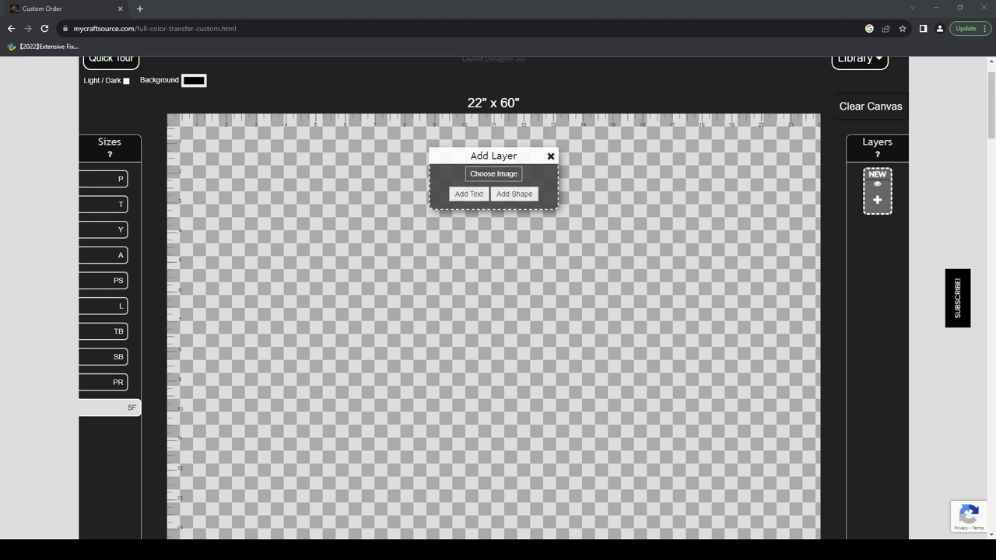
scroll(569, 389, "up", 1)
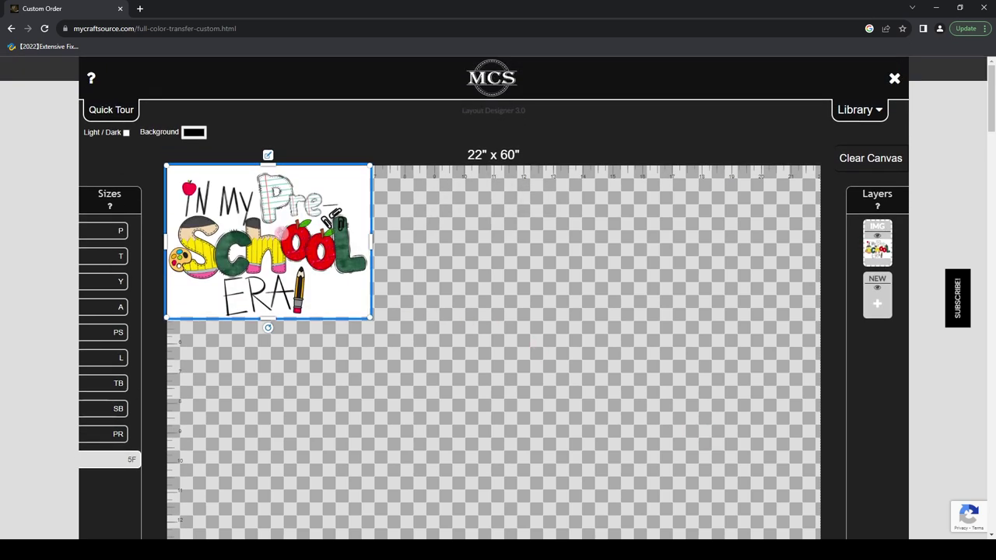
Move the preschool image about 2.1 inches from the left and 1.5 inches from the top, and review its size check below the canvas.
left_click_drag(357, 295, 346, 307)
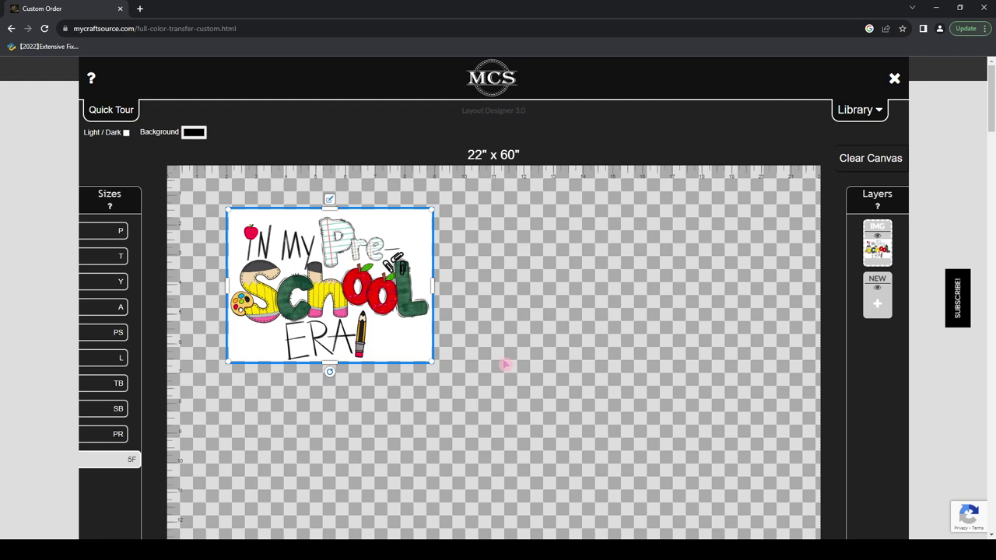
scroll(504, 364, "down", 15)
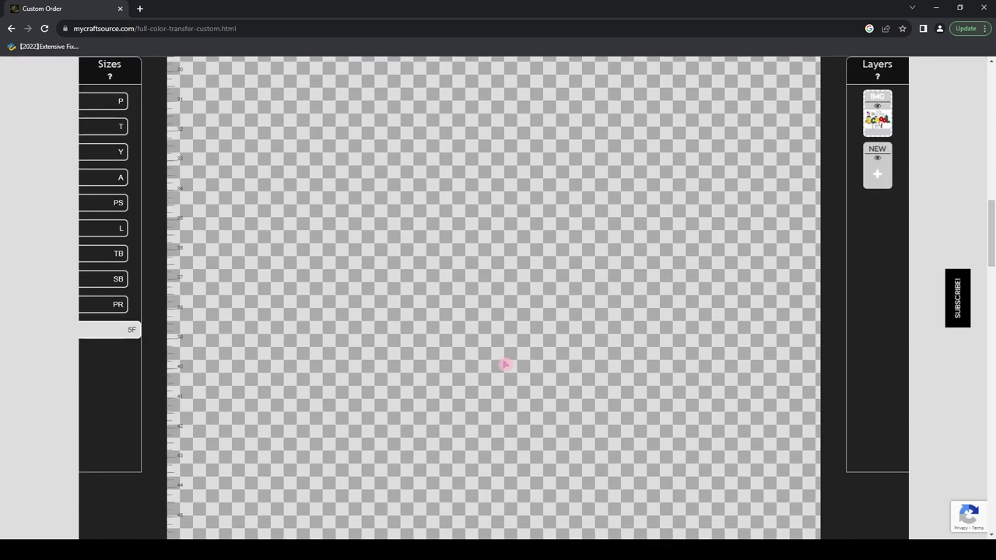
scroll(504, 364, "down", 3)
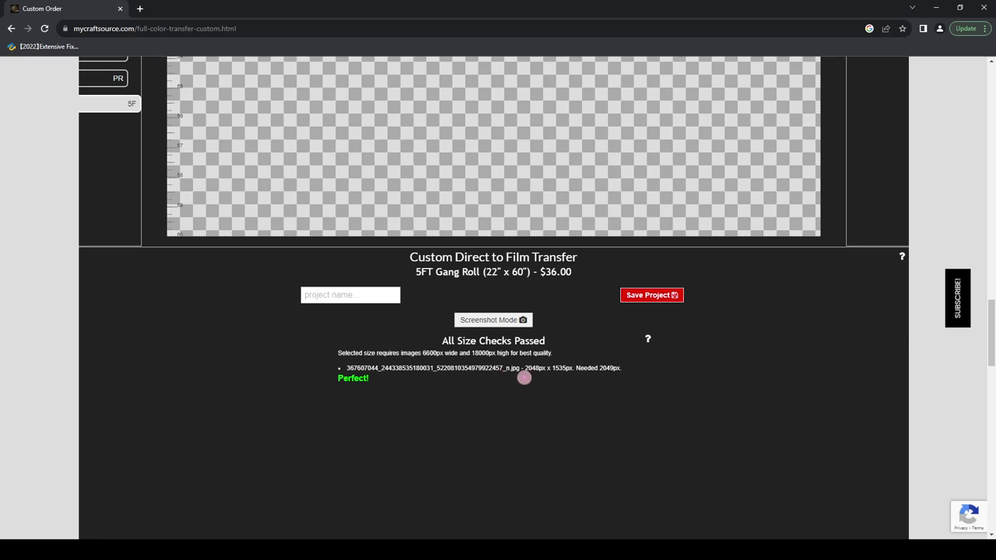
left_click_drag(336, 379, 411, 393)
left_click(410, 393)
scroll(498, 425, "up", 3)
scroll(506, 418, "up", 10)
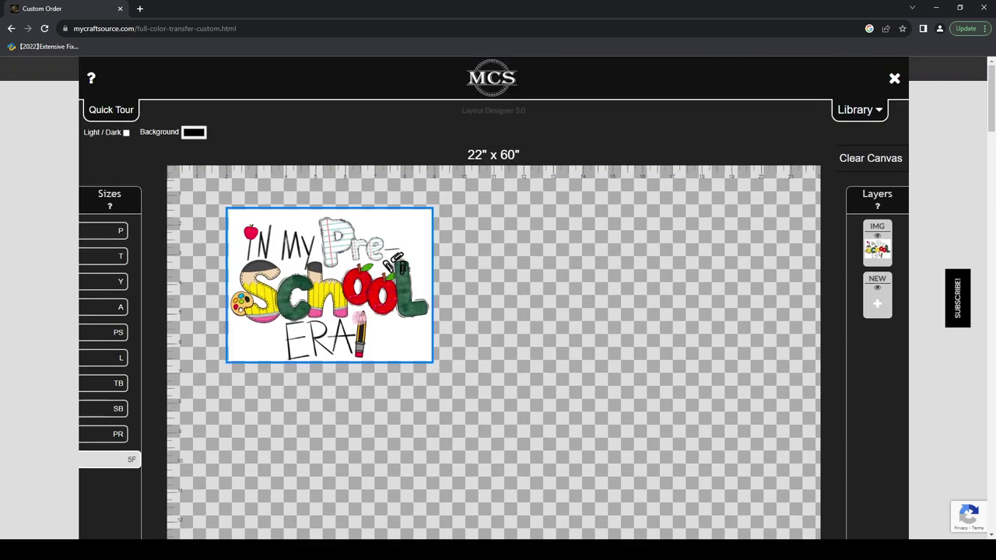
Examine the preschool image's Edit Layer and Layer Settings options, then close them.
left_click(359, 318)
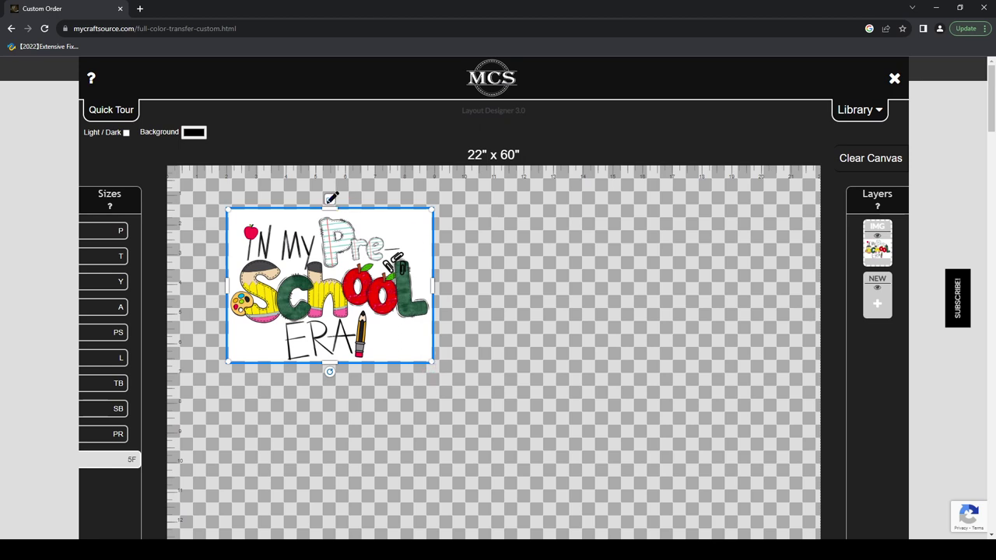
left_click(331, 197)
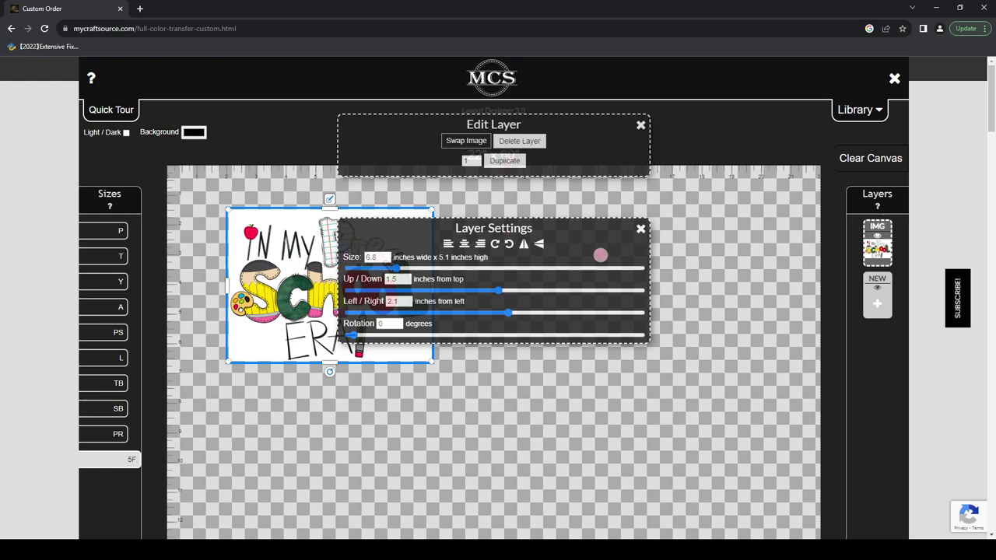
left_click(639, 231)
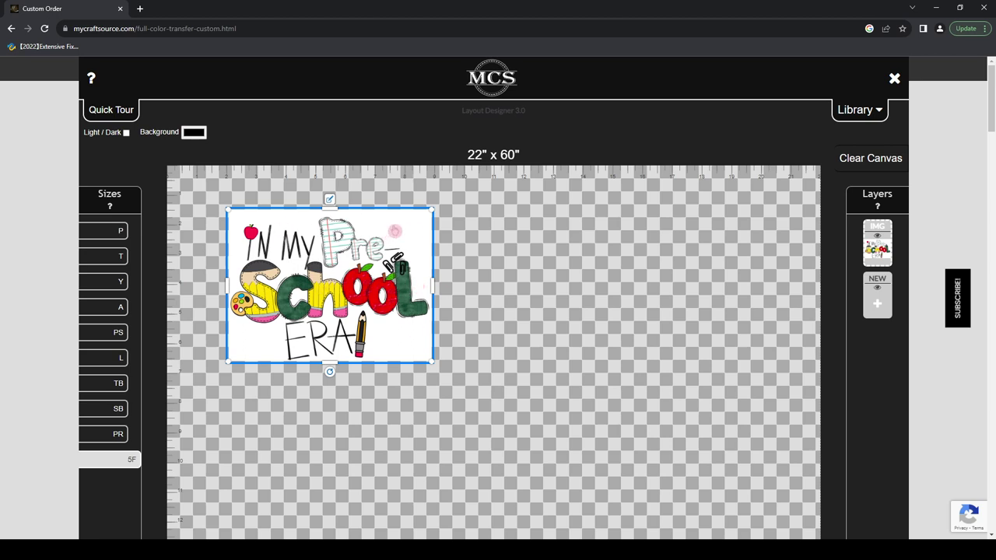
Reposition the preschool image freehand to about 3.7 inches from the left and 2.3 inches from the top of the canvas.
left_click_drag(319, 261, 341, 273)
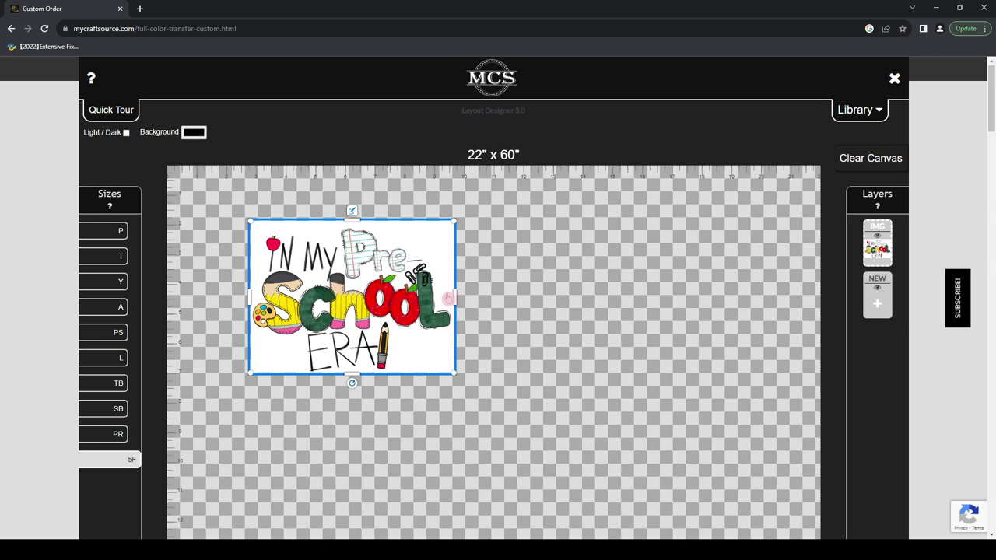
left_click(521, 283)
left_click(384, 310)
left_click_drag(340, 295, 478, 323)
left_click_drag(507, 370, 402, 334)
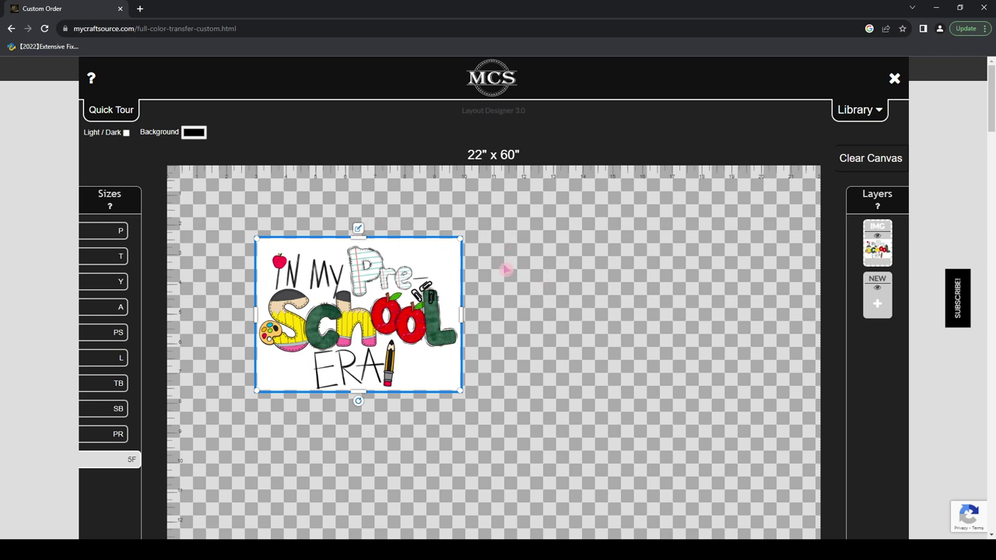
left_click_drag(375, 319, 395, 309)
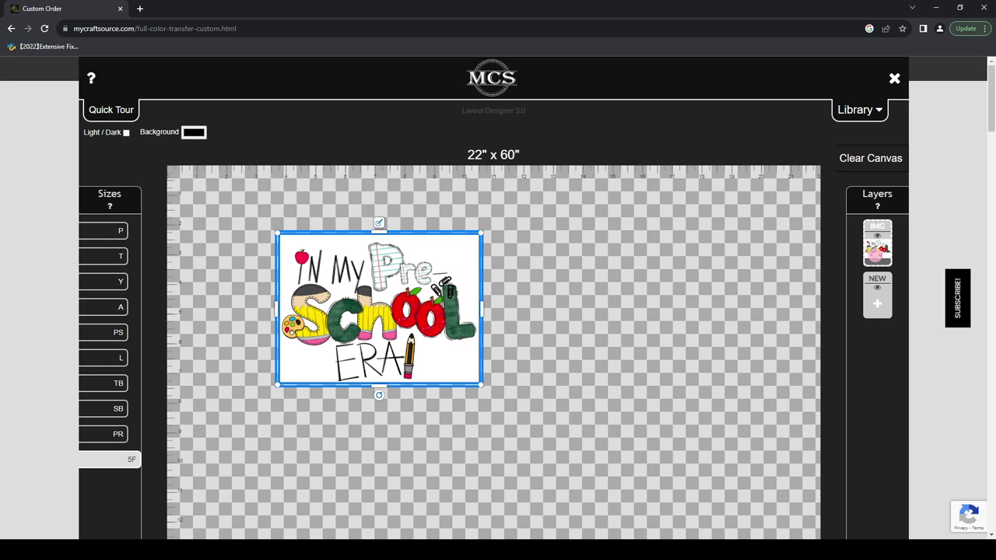
Replace the preschool layer with the razorbacksdalmatian-print.png image, placed about 3 inches from the left and 2 inches from the top.
left_click(877, 242)
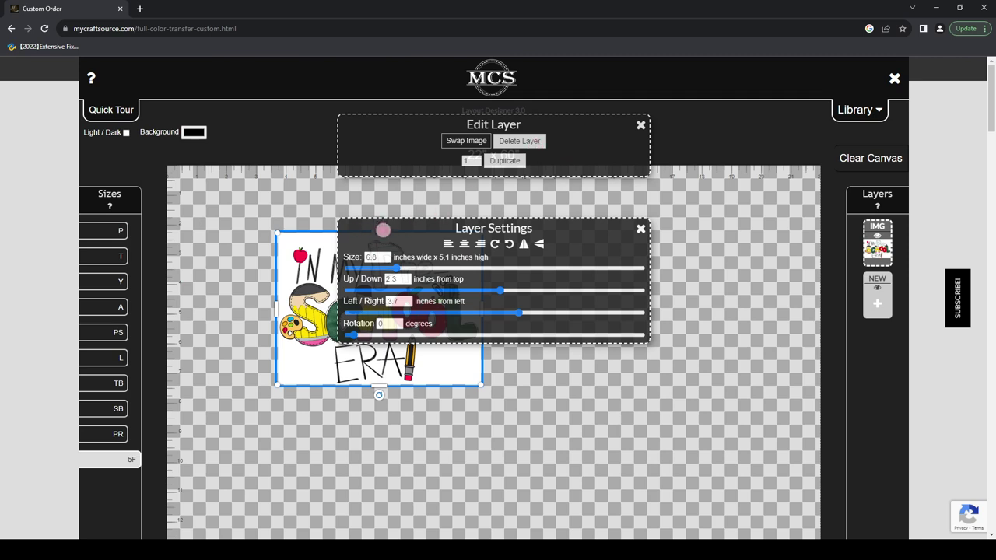
left_click(534, 141)
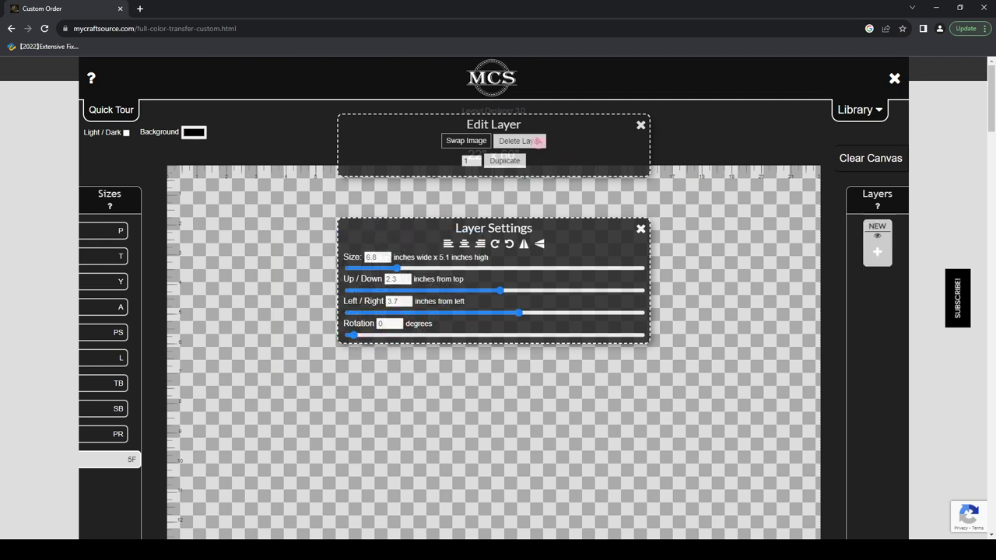
left_click(878, 260)
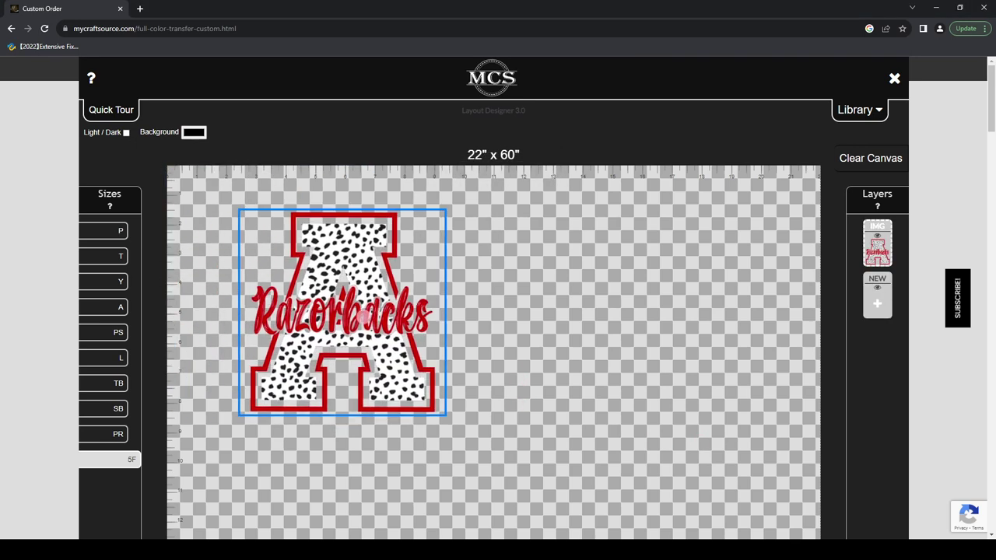
left_click(364, 316)
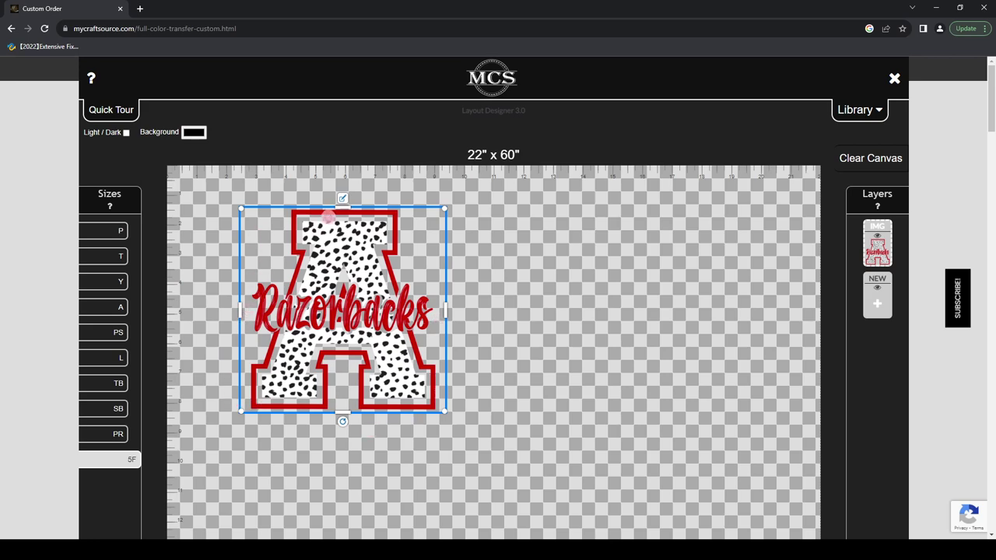
left_click_drag(349, 306, 407, 318)
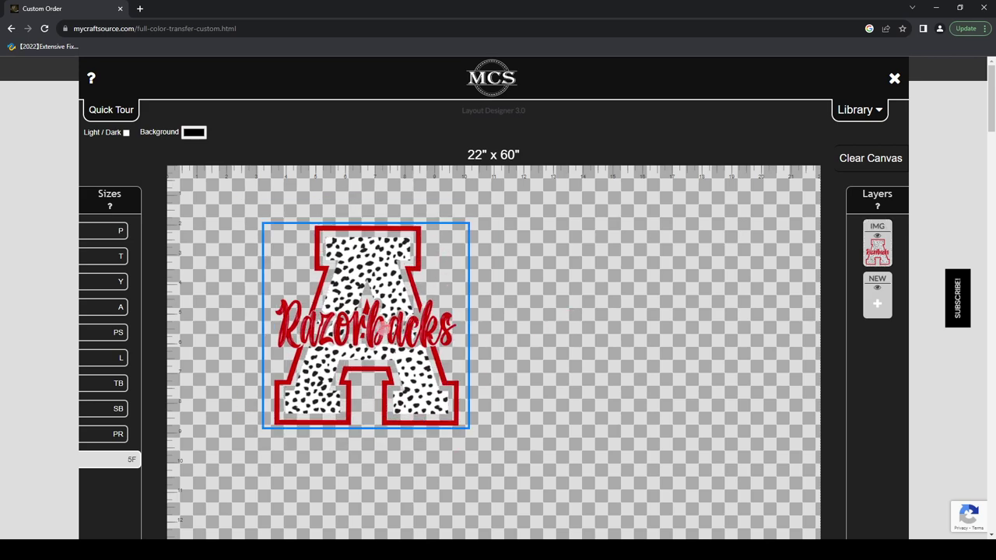
Review the size check result and required pixel dimensions for razorbacksdalmatian-print.png below the canvas.
scroll(573, 376, "down", 4)
scroll(573, 376, "down", 10)
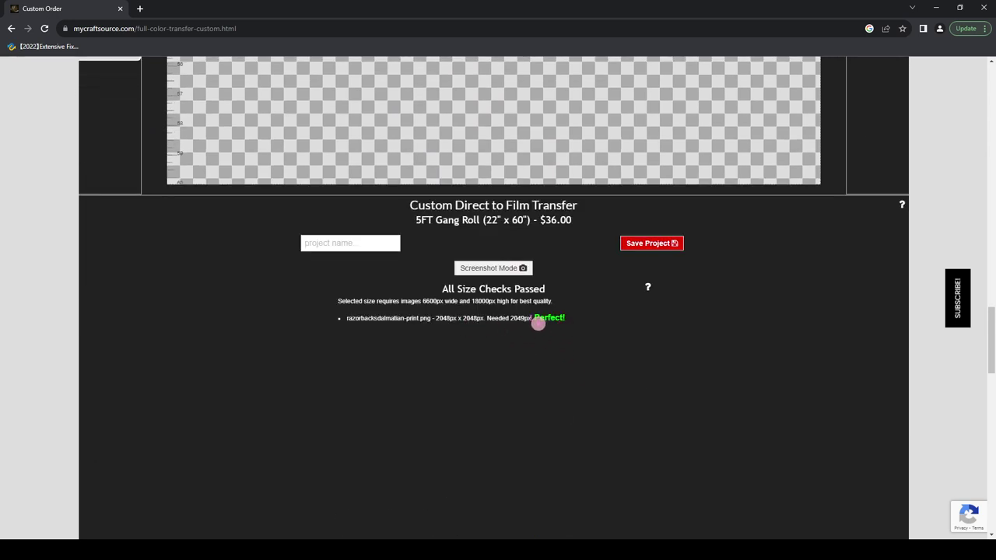
left_click_drag(536, 320, 596, 329)
left_click(565, 329)
double_click(545, 322)
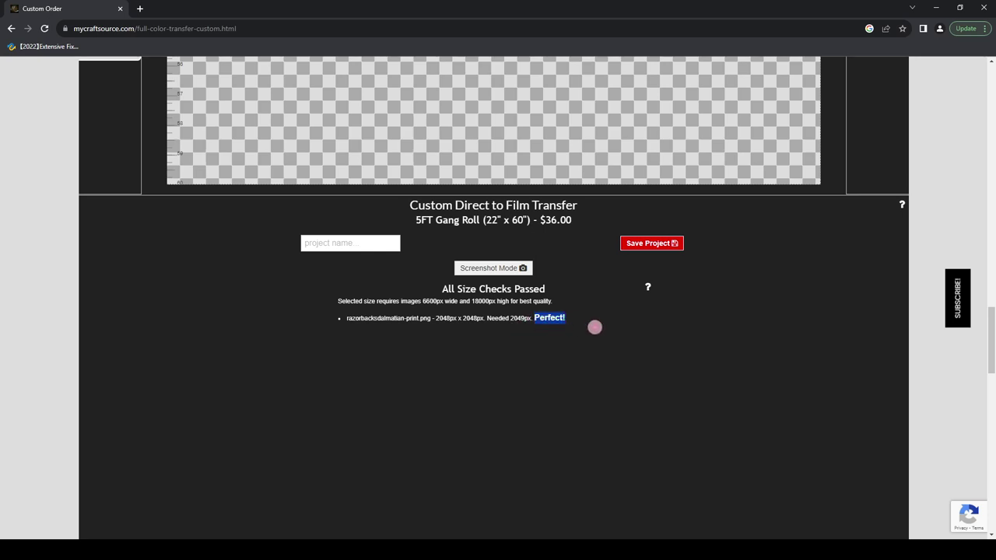
left_click(574, 361)
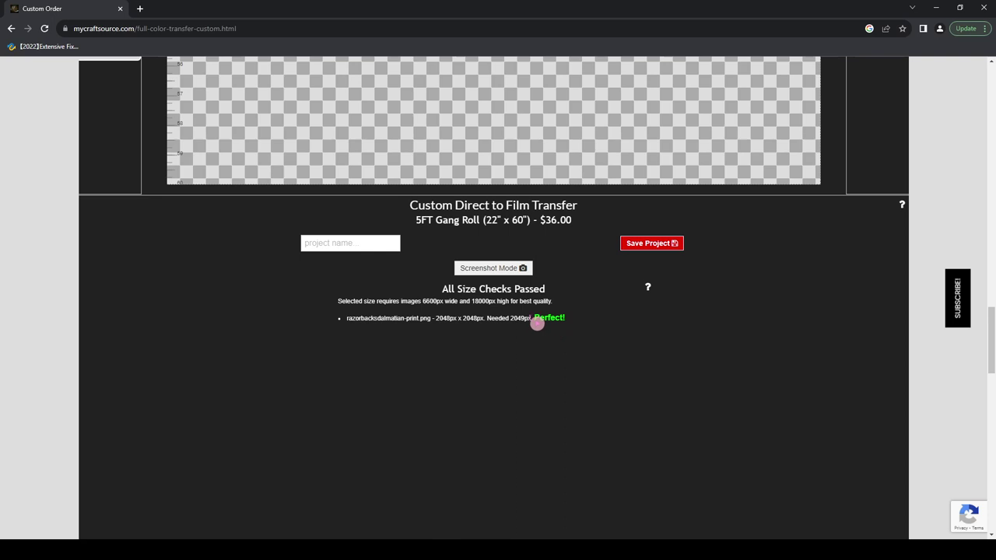
double_click(537, 319)
left_click(584, 341)
double_click(547, 319)
left_click(596, 327)
double_click(545, 319)
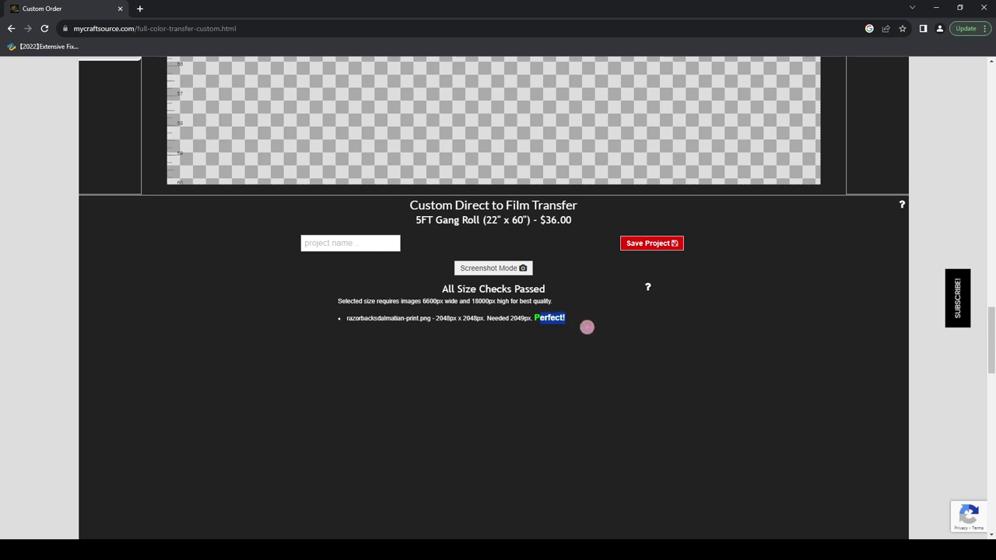
left_click(535, 342)
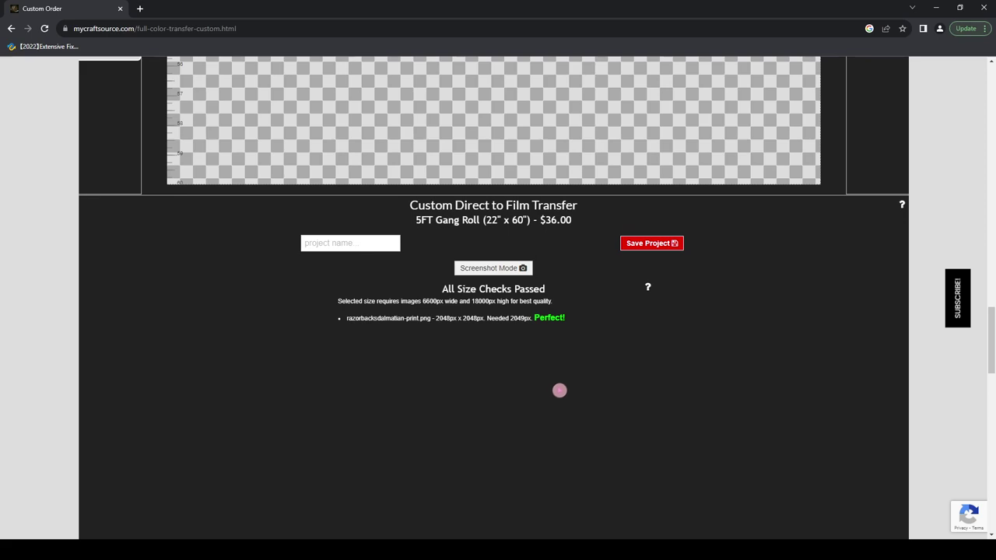
scroll(561, 389, "up", 10)
scroll(559, 391, "up", 10)
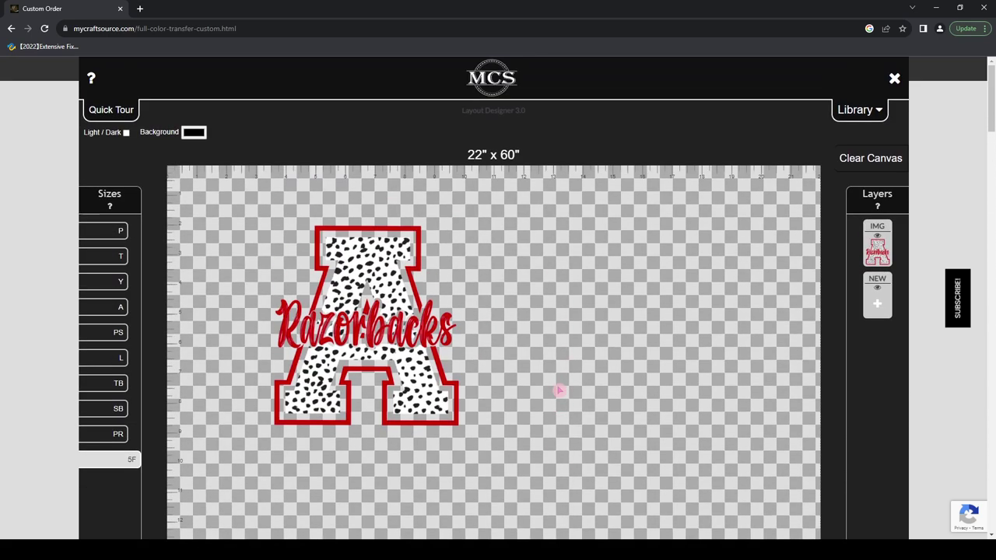
Move the Razorbacks image into the canvas's upper-left corner, about 0.1 inches from the top and left edges.
left_click(437, 338)
left_click_drag(403, 320, 414, 319)
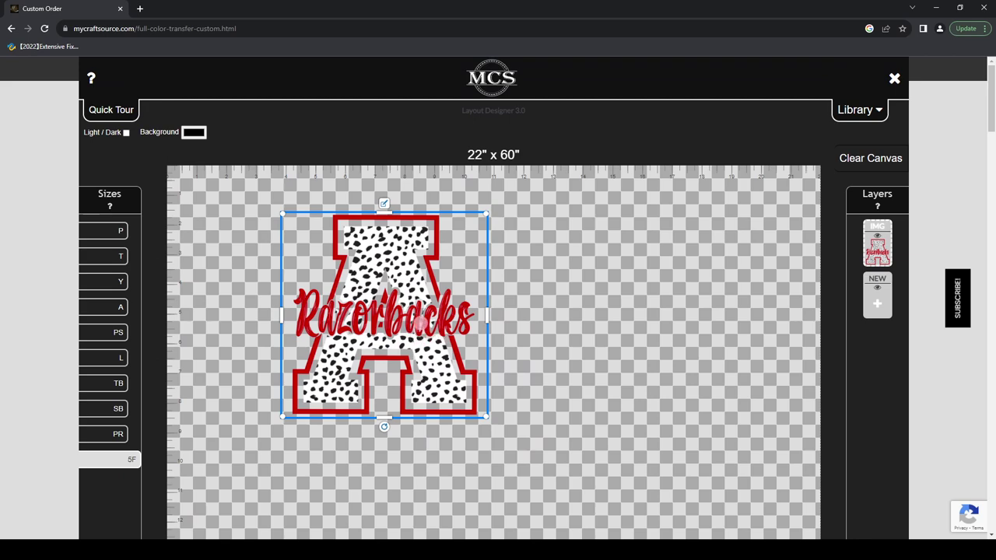
left_click_drag(418, 325, 306, 277)
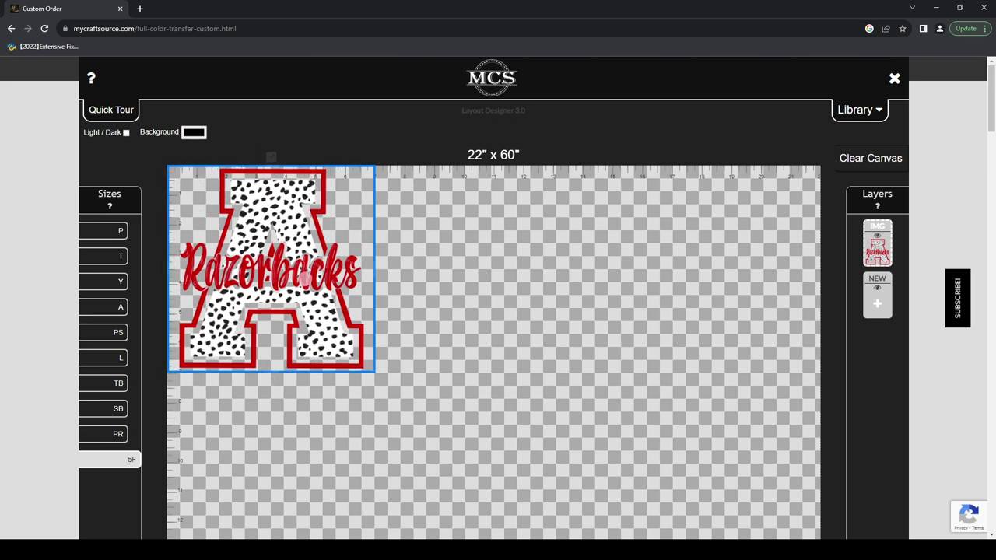
Set the Razorbacks layer's width to 10 inches and close its layer settings.
left_click(271, 156)
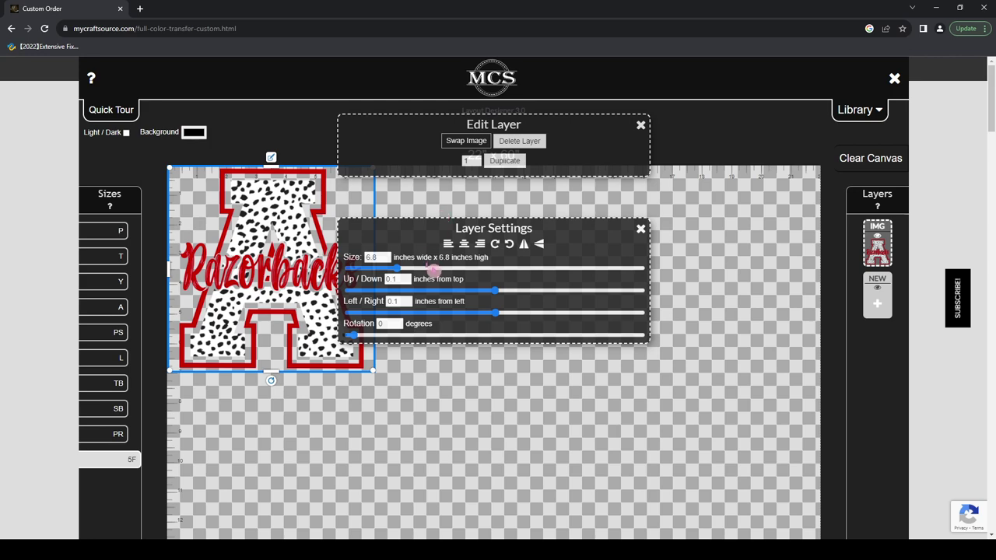
left_click_drag(397, 268, 412, 271)
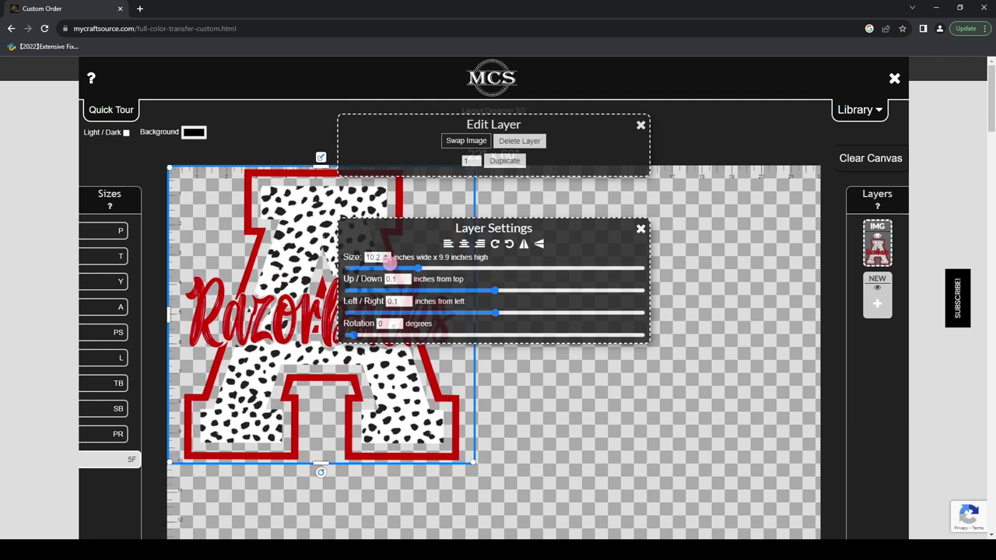
left_click(385, 260)
left_click(385, 259)
left_click(385, 256)
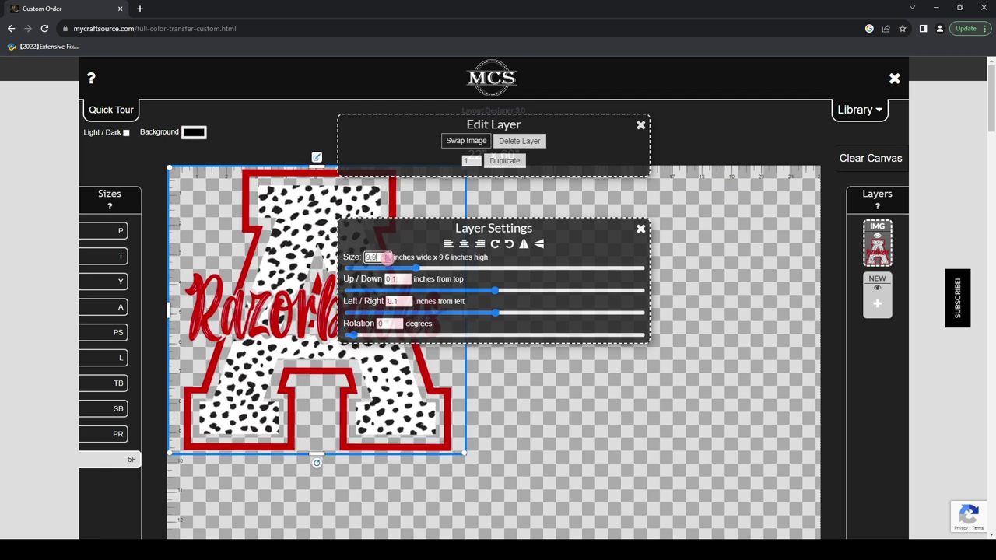
left_click(385, 255)
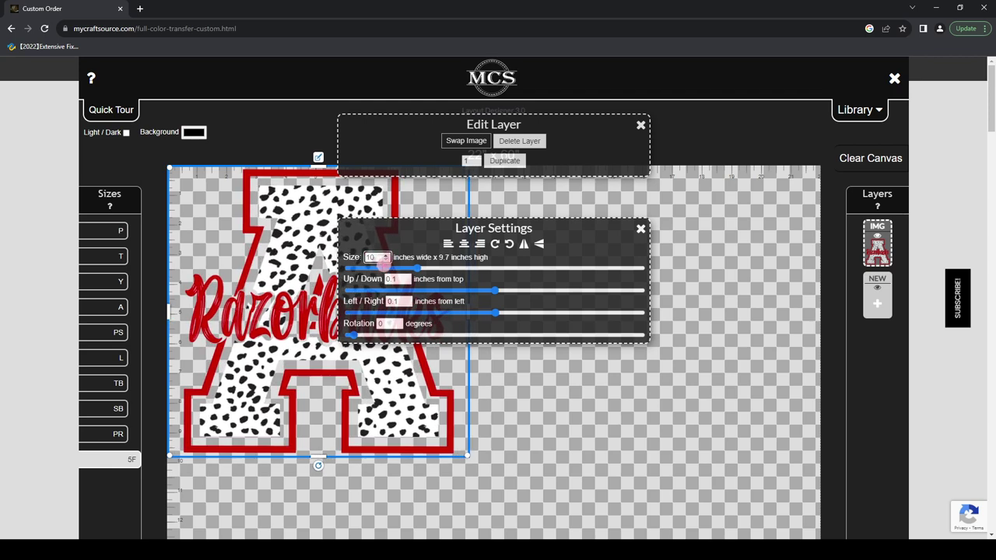
left_click(385, 260)
left_click(385, 259)
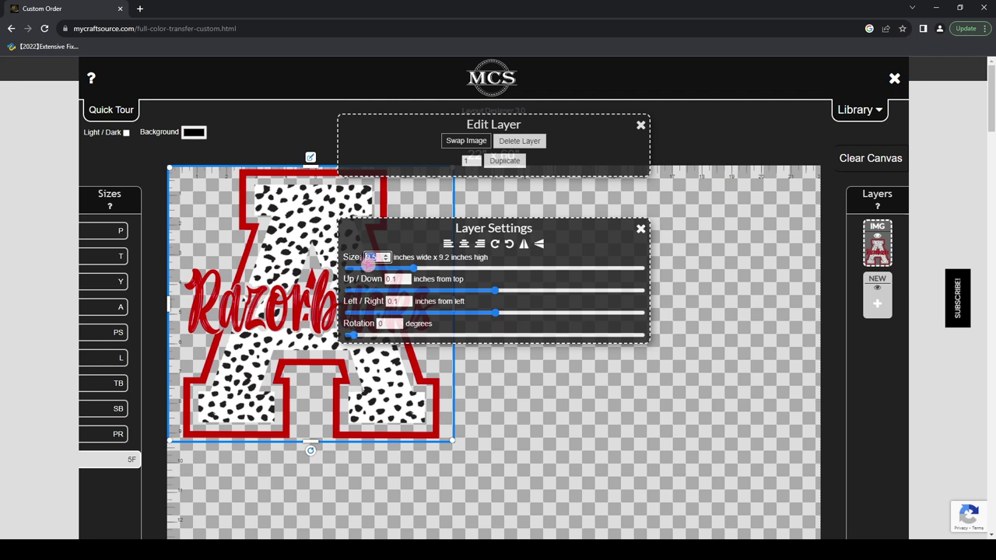
key("BackSpace")
type("10")
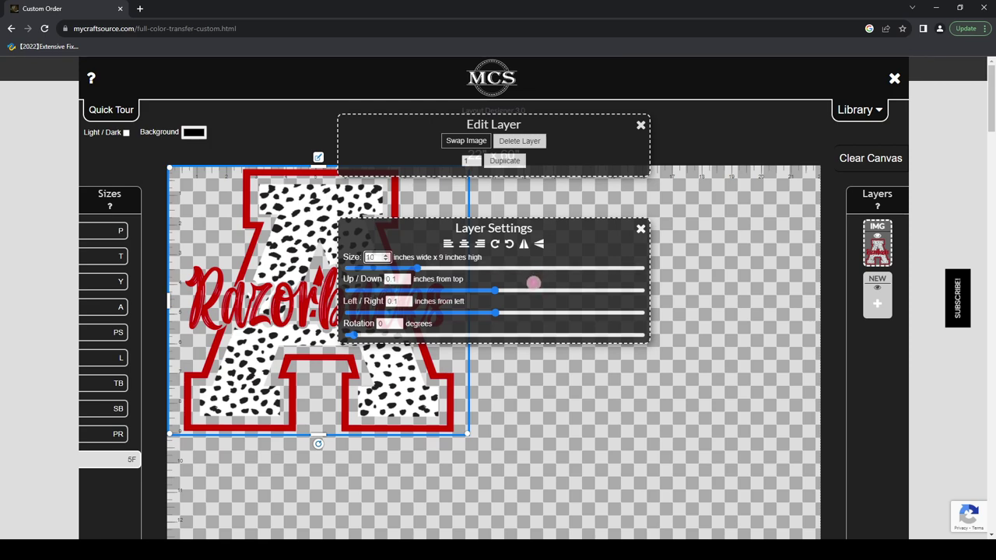
left_click(642, 232)
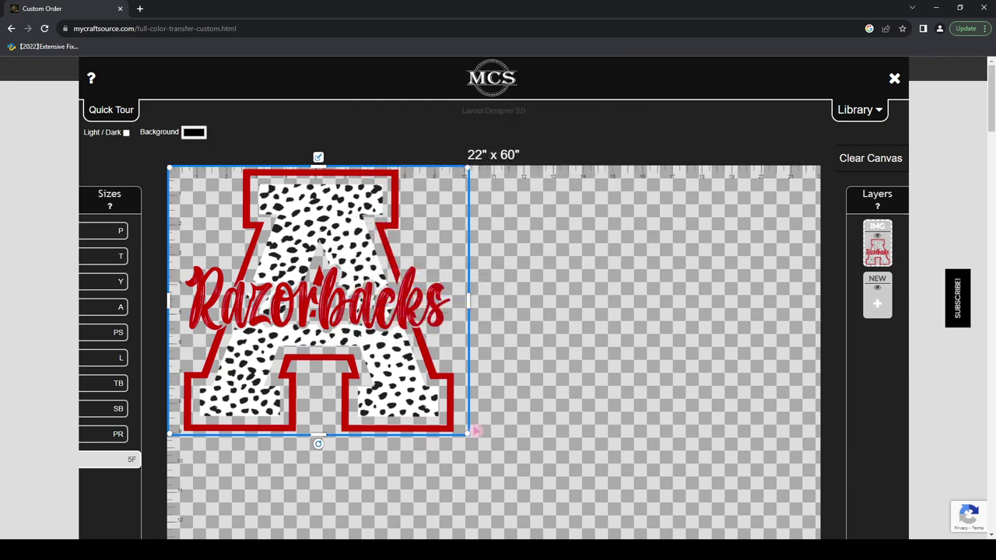
Move the Razorbacks image toward the canvas's center and resize it freehand to about 9.6 inches wide by 10.1 inches high.
left_click_drag(348, 347, 399, 371)
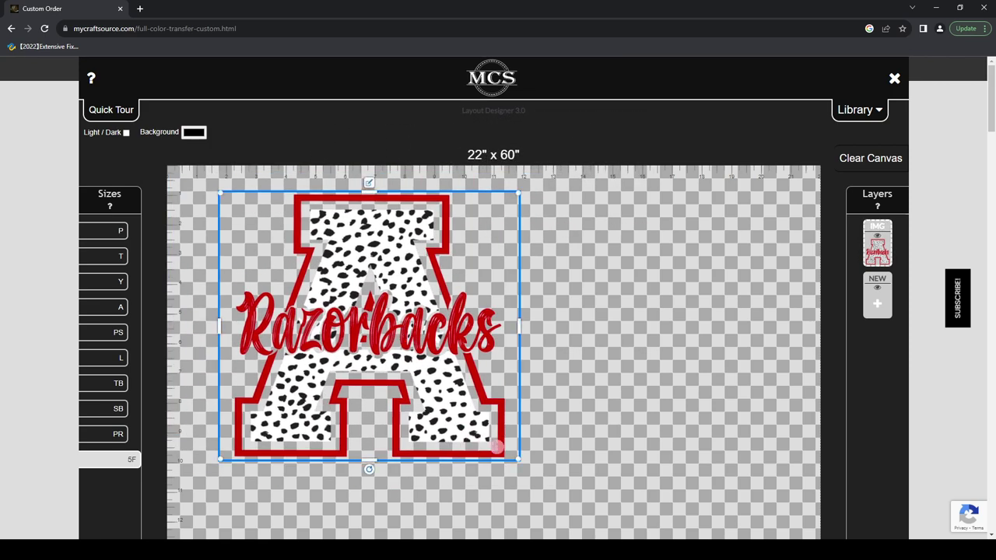
left_click_drag(405, 263, 456, 251)
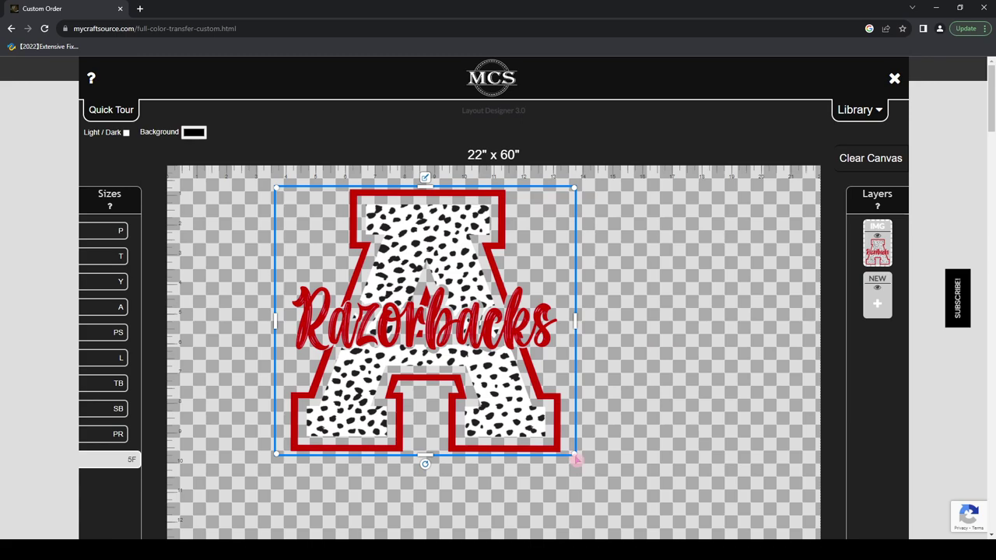
left_click_drag(574, 455, 581, 503)
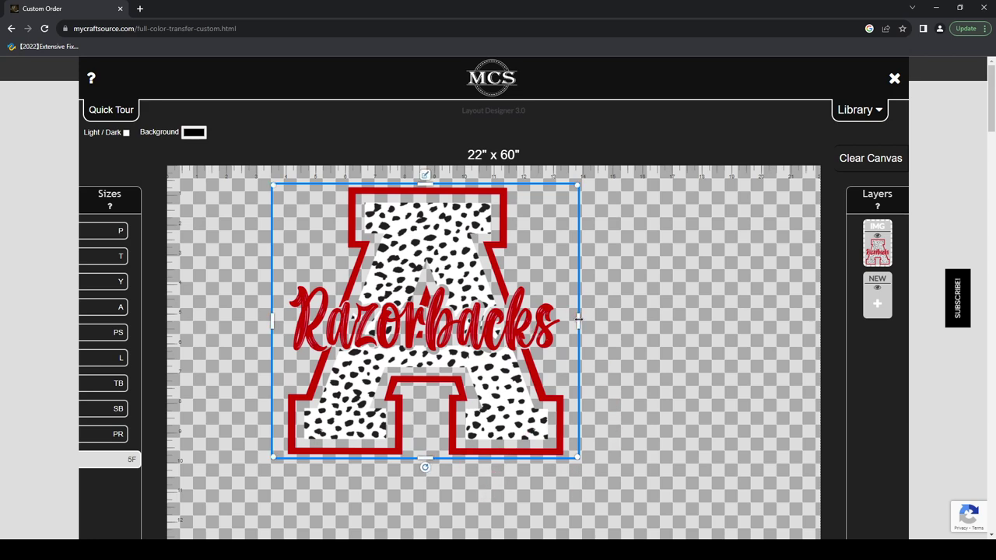
mouse_move(578, 318)
left_mouse_down()
mouse_move(638, 324)
mouse_move(522, 327)
mouse_move(651, 327)
mouse_move(514, 327)
mouse_move(567, 331)
left_mouse_up()
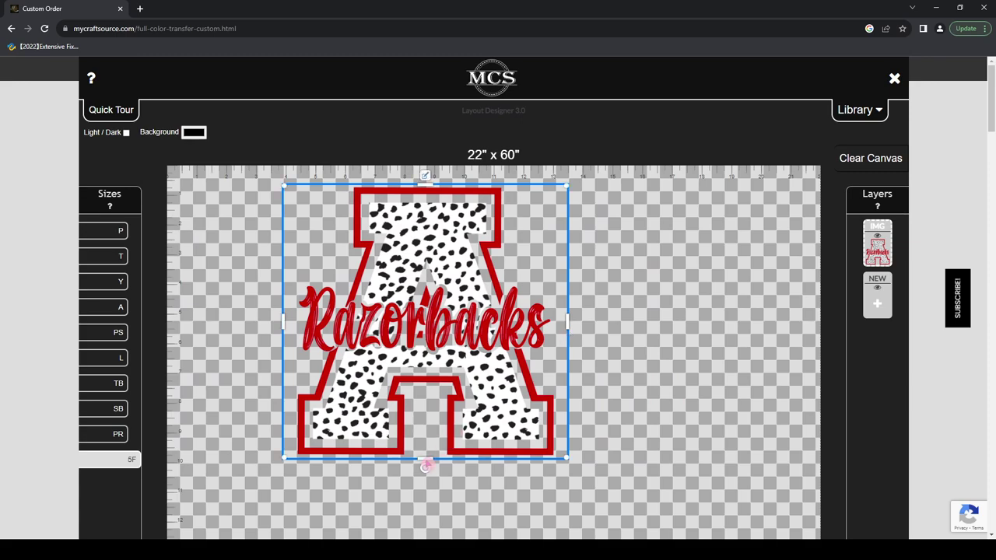
mouse_move(426, 465)
left_mouse_down()
mouse_move(427, 438)
mouse_move(426, 504)
mouse_move(427, 426)
mouse_move(427, 480)
left_mouse_up()
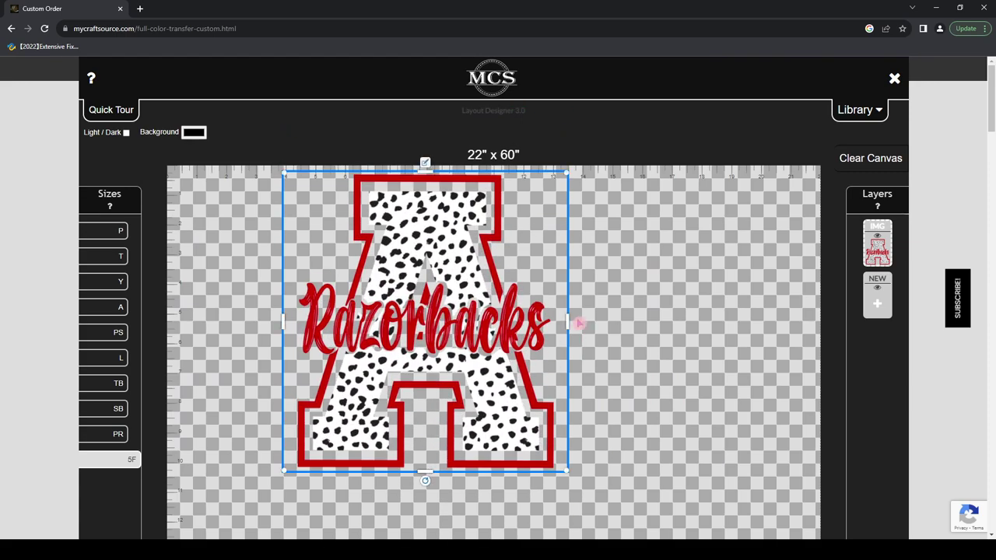
Squeeze and resize the Razorbacks image freehand to about 8.3 inches wide by 9 inches high near the canvas's upper middle.
left_click_drag(567, 319, 533, 321)
mouse_move(464, 296)
left_mouse_down()
mouse_move(464, 314)
mouse_move(476, 312)
left_mouse_up()
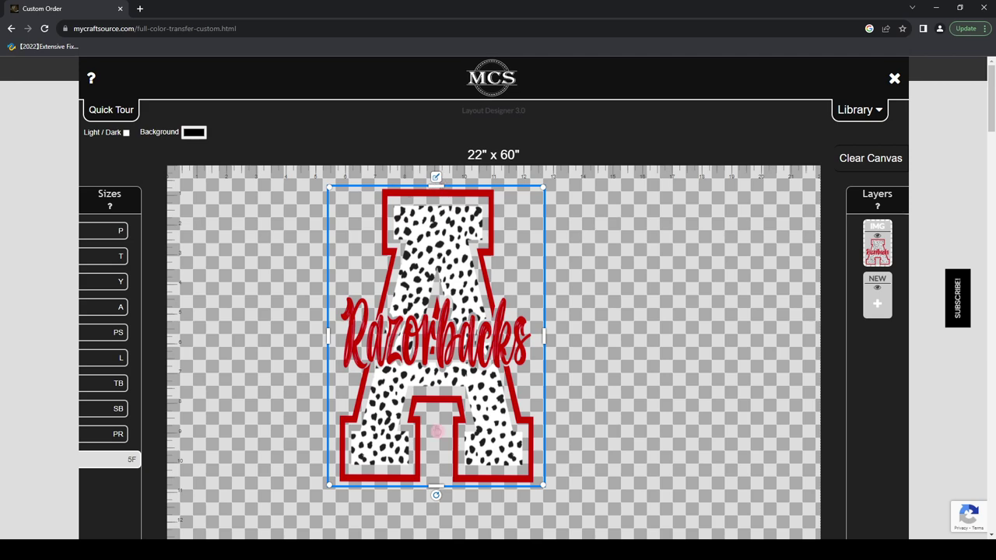
left_click_drag(443, 486, 440, 450)
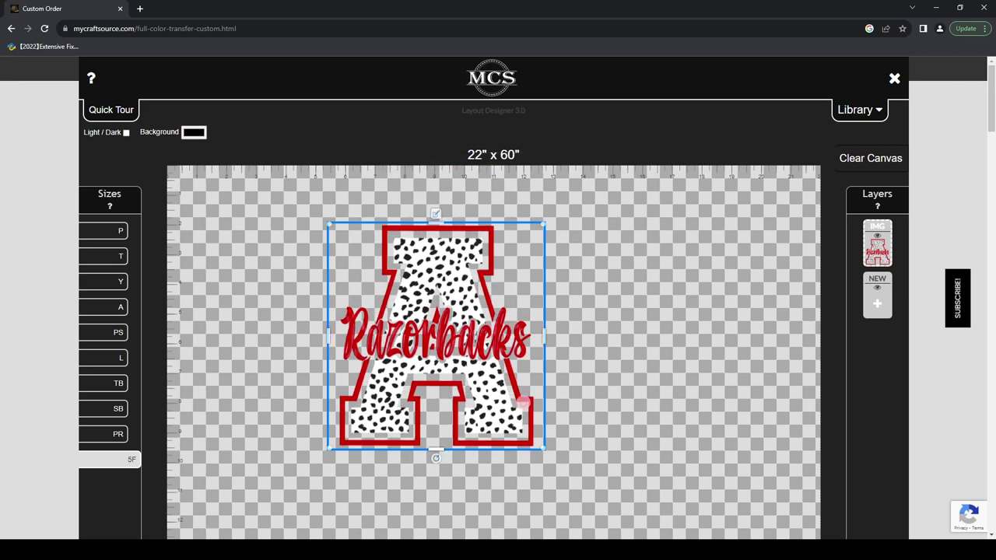
left_click_drag(545, 335, 539, 335)
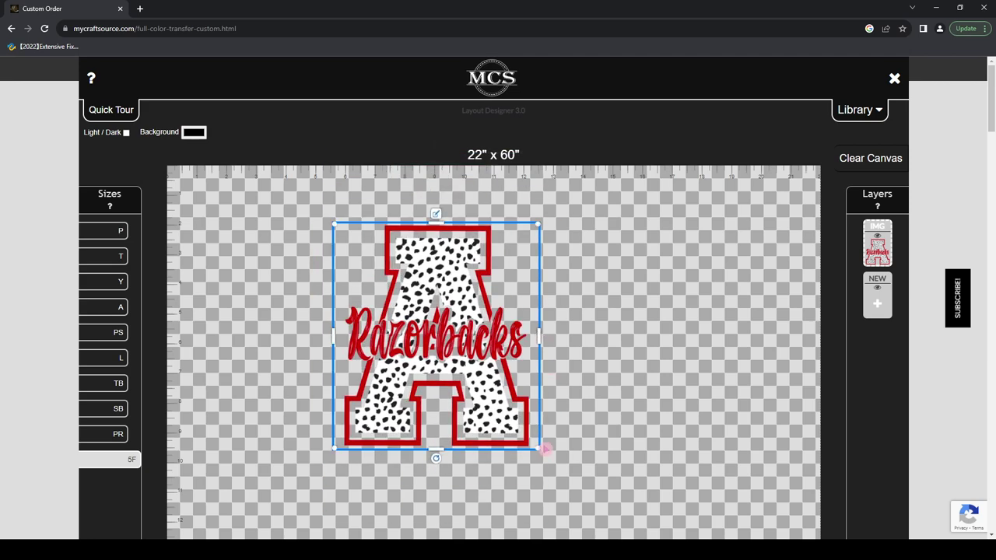
left_click_drag(537, 446, 559, 470)
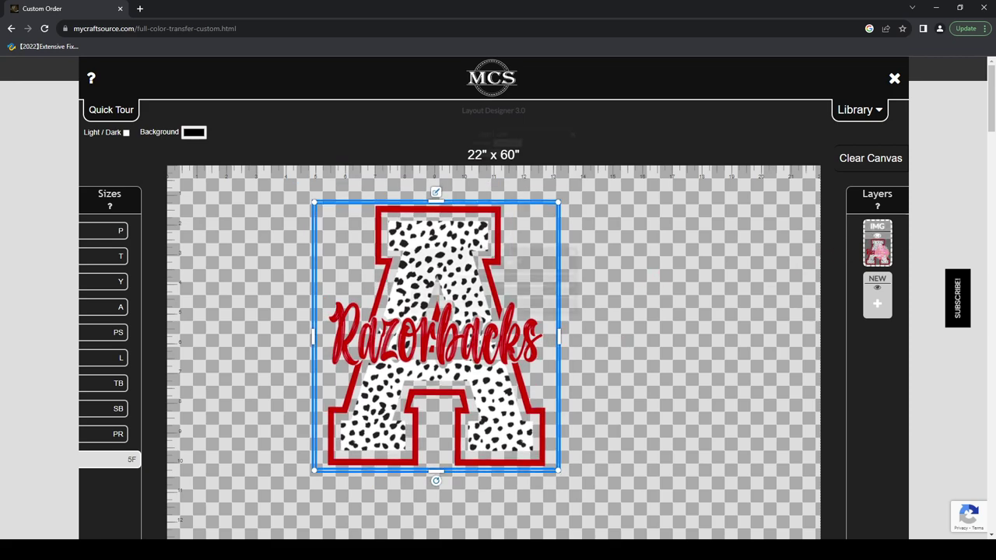
Replace the distorted Razorbacks layer with a fresh copy of the image, placed about 2.1 inches from the top and 3.9 inches from the left.
left_click(877, 245)
left_click(532, 141)
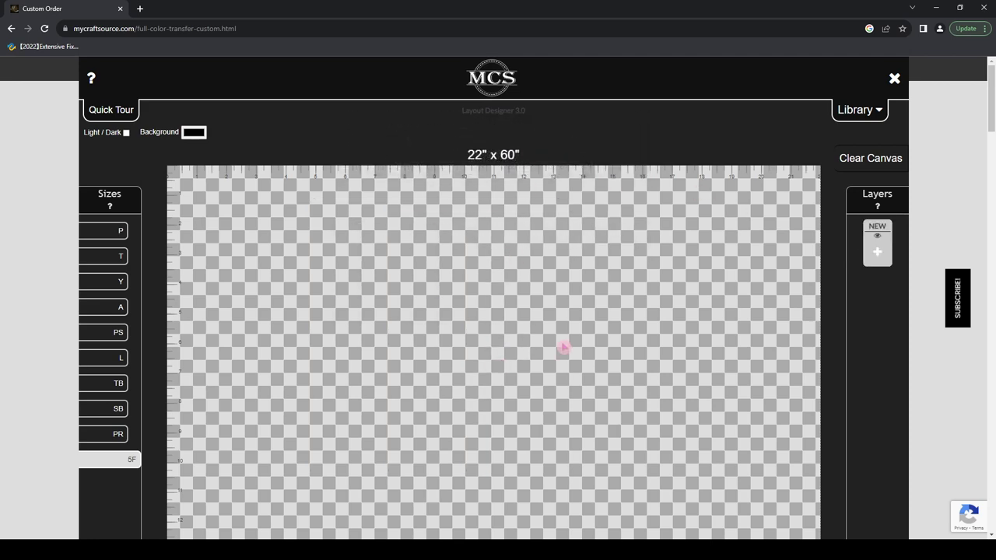
left_click(877, 251)
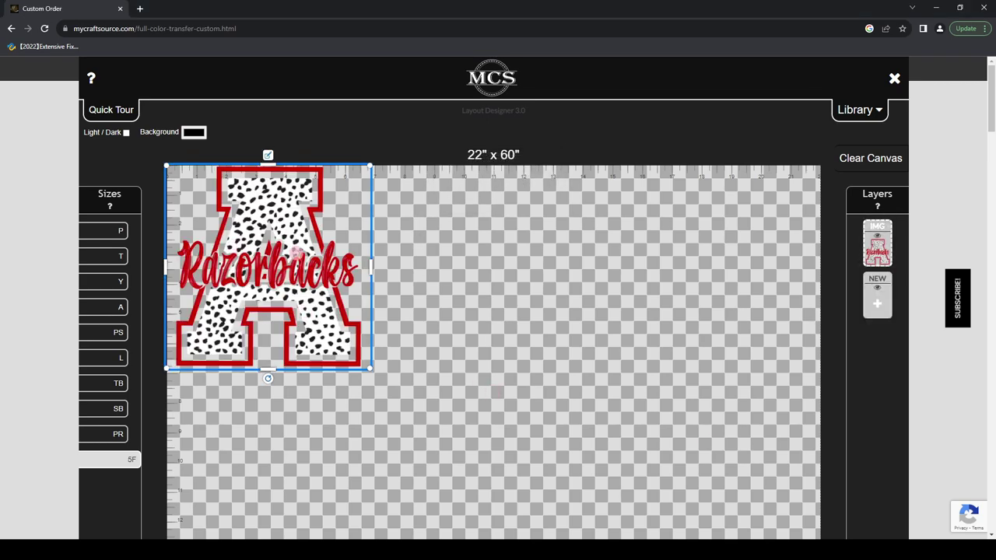
left_click_drag(481, 309, 422, 314)
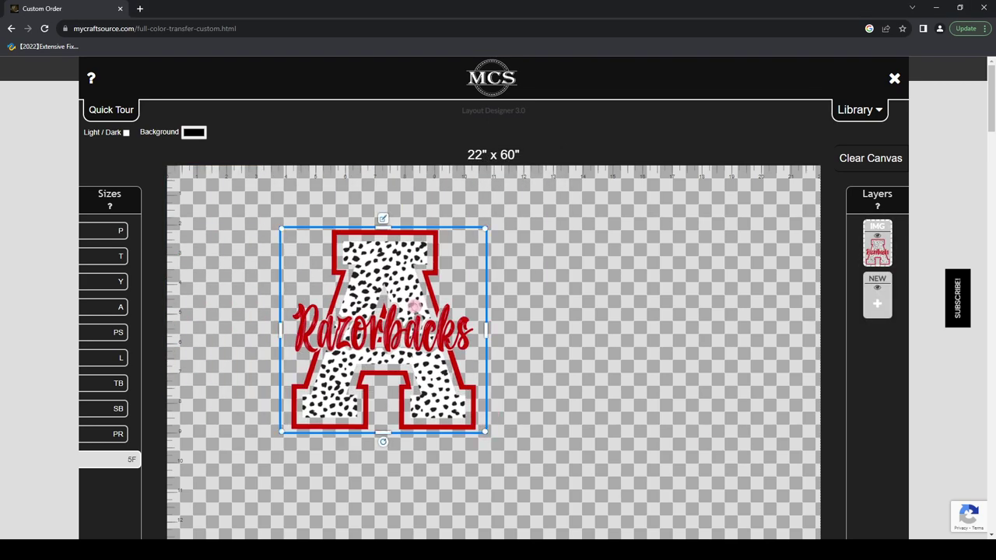
Set the Razorbacks layer's width to 12 inches and close its layer settings.
left_click(386, 217)
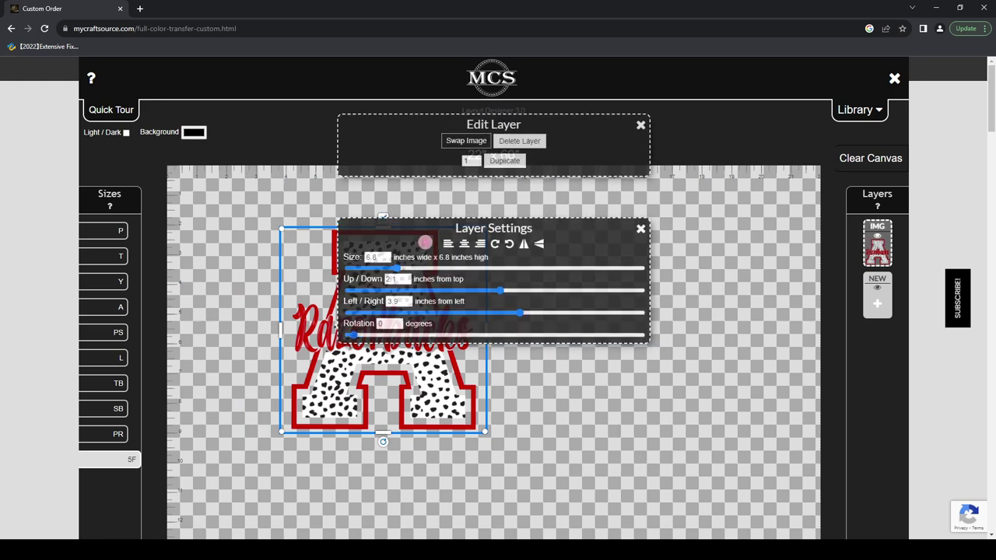
left_click_drag(382, 259, 363, 265)
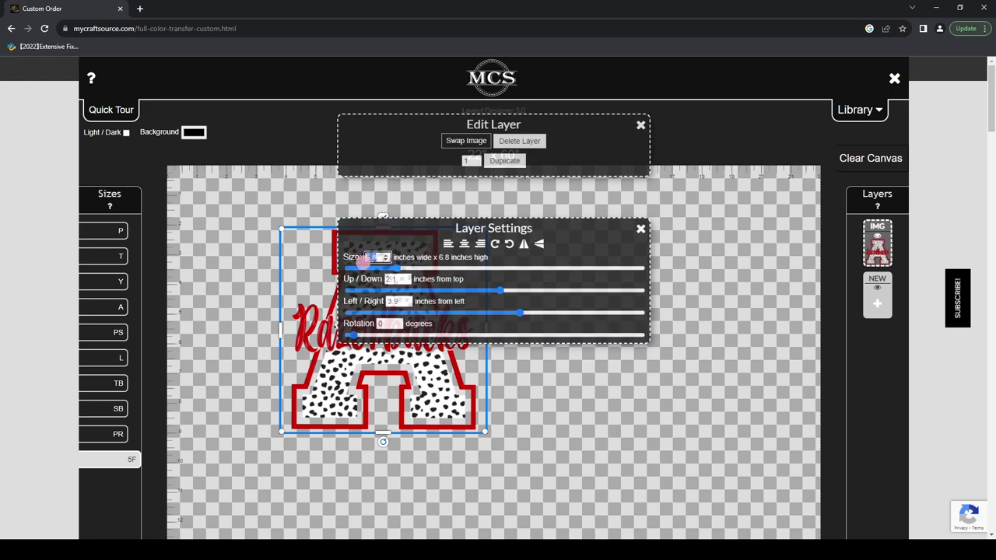
type("12")
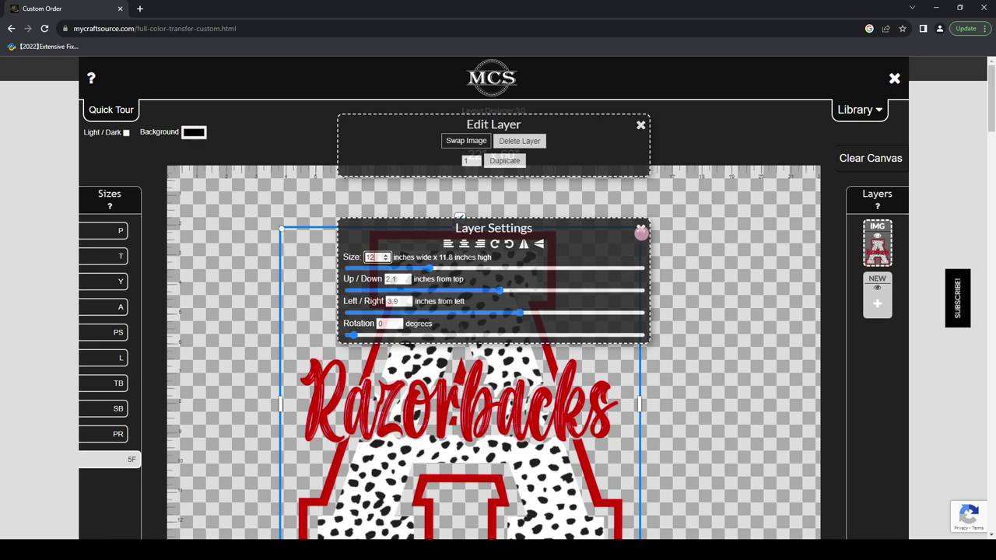
left_click(640, 228)
Move the Razorbacks image to the canvas's upper-left corner and shift it to about 1 inch from the top and 0.9 inches from the left.
scroll(674, 345, "down", 1)
left_click_drag(509, 320, 426, 277)
scroll(714, 356, "up", 1)
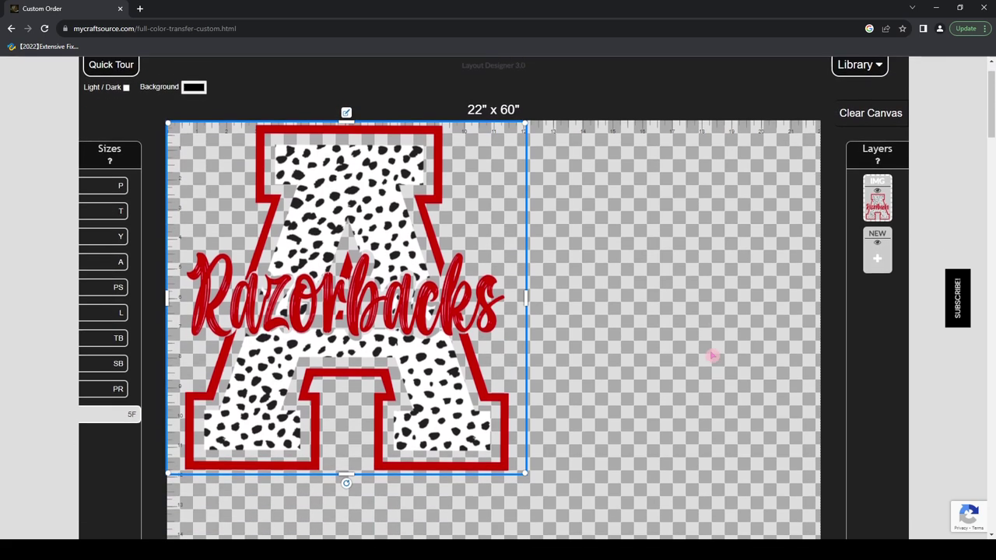
scroll(714, 356, "down", 1)
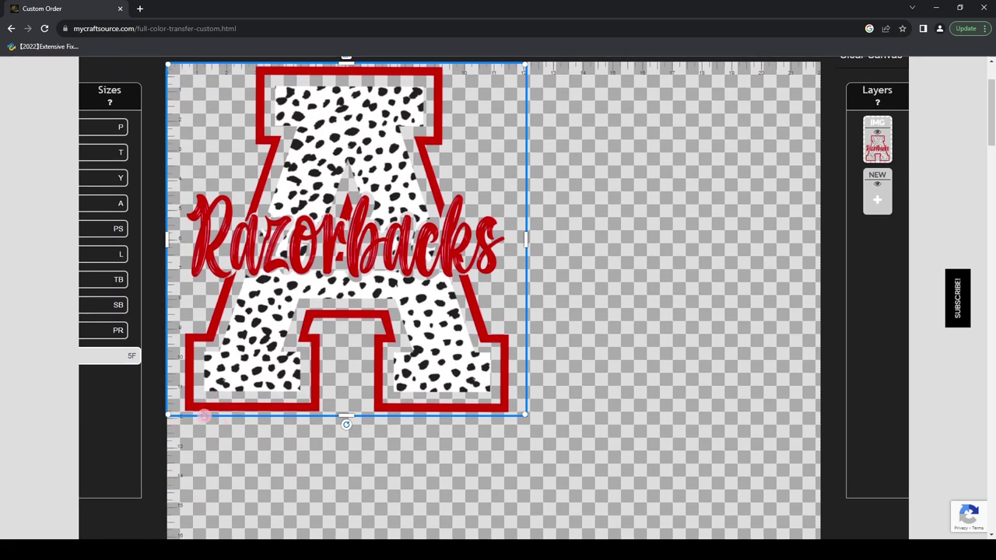
left_click_drag(397, 294, 420, 322)
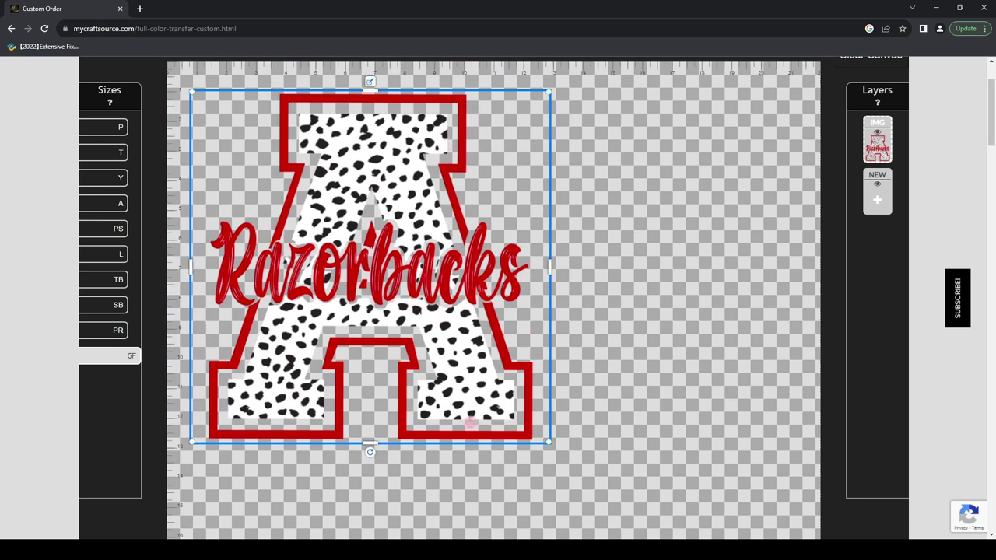
Delete the Razorbacks layer and add the Howdy Pumpkin image as a new layer.
scroll(669, 416, "up", 1)
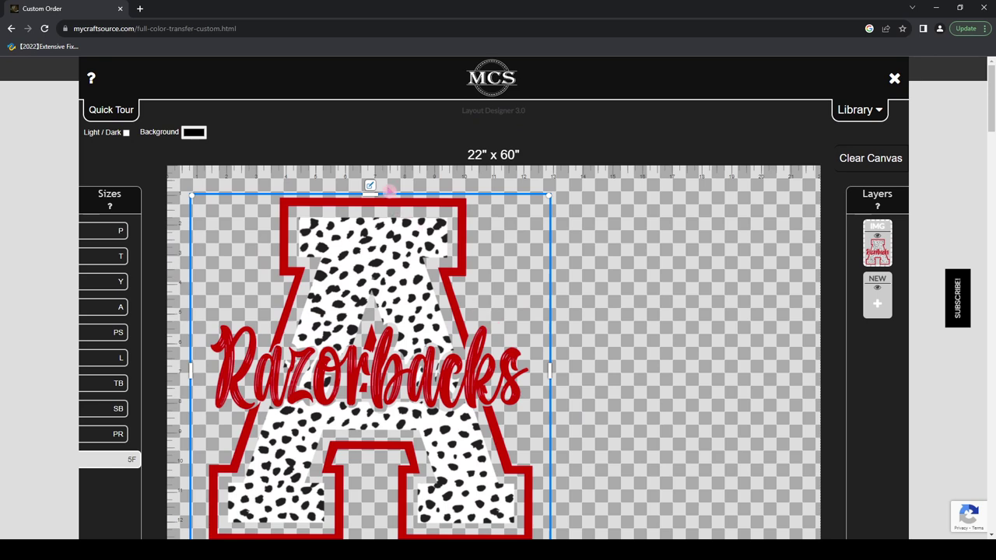
left_click(371, 182)
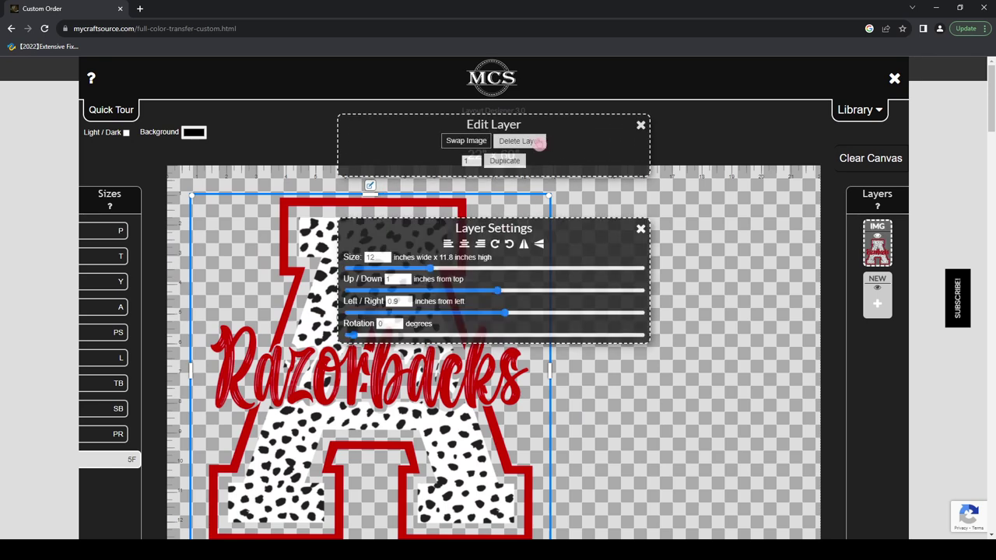
left_click(535, 140)
left_click(877, 252)
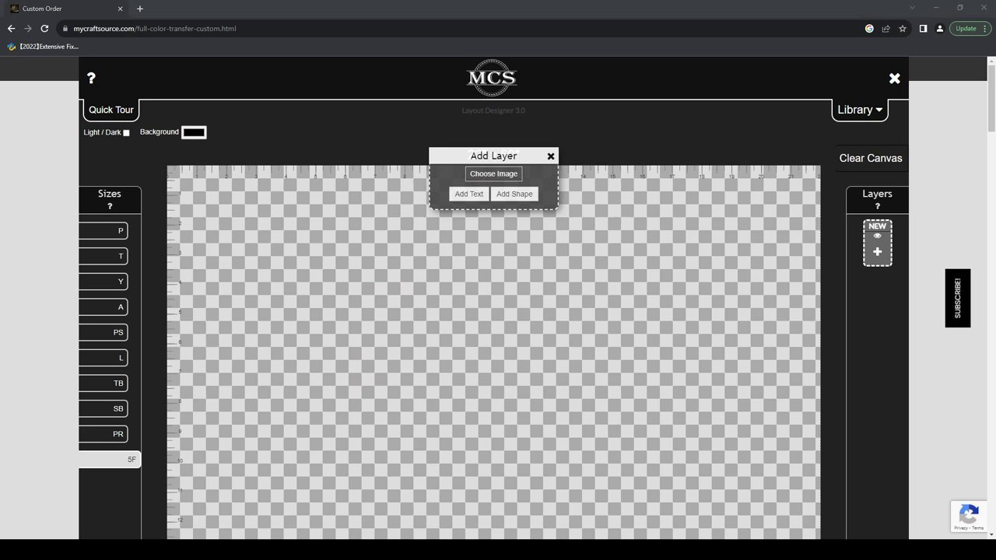
left_click(493, 174)
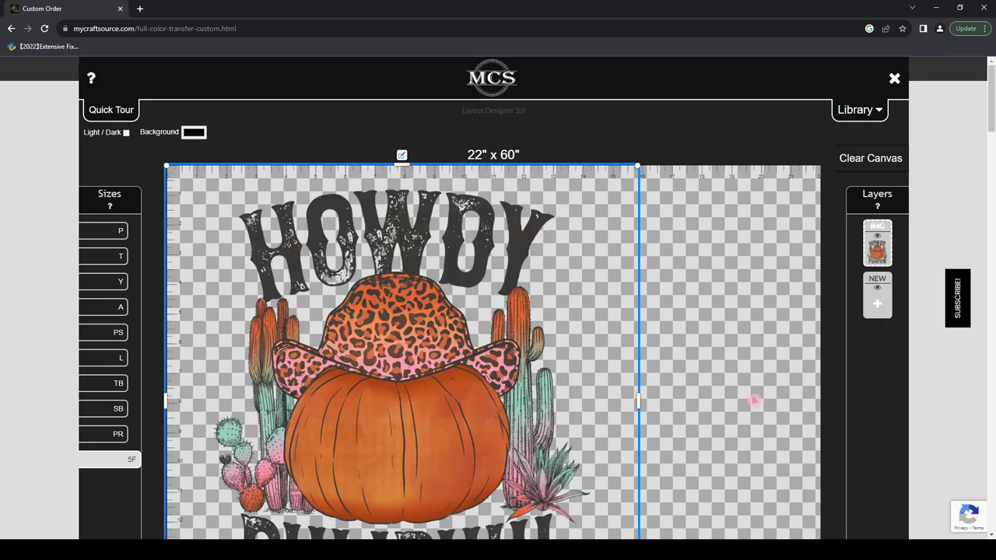
Move the Howdy Pumpkin image toward the canvas's horizontal center, about 3.7 inches from the top and 3.2 inches from the left.
scroll(755, 397, "down", 2)
left_click_drag(502, 276, 577, 360)
scroll(747, 371, "up", 2)
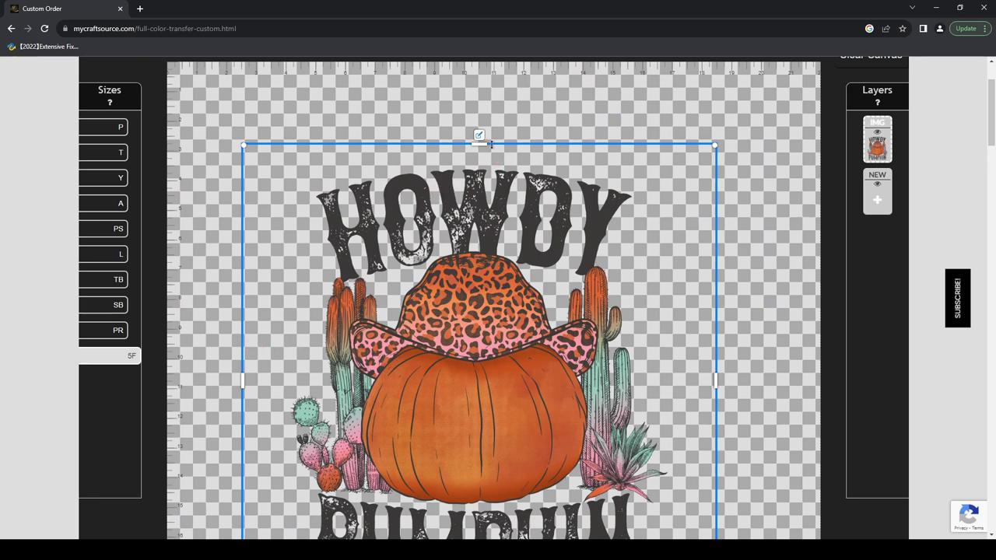
scroll(556, 333, "down", 2)
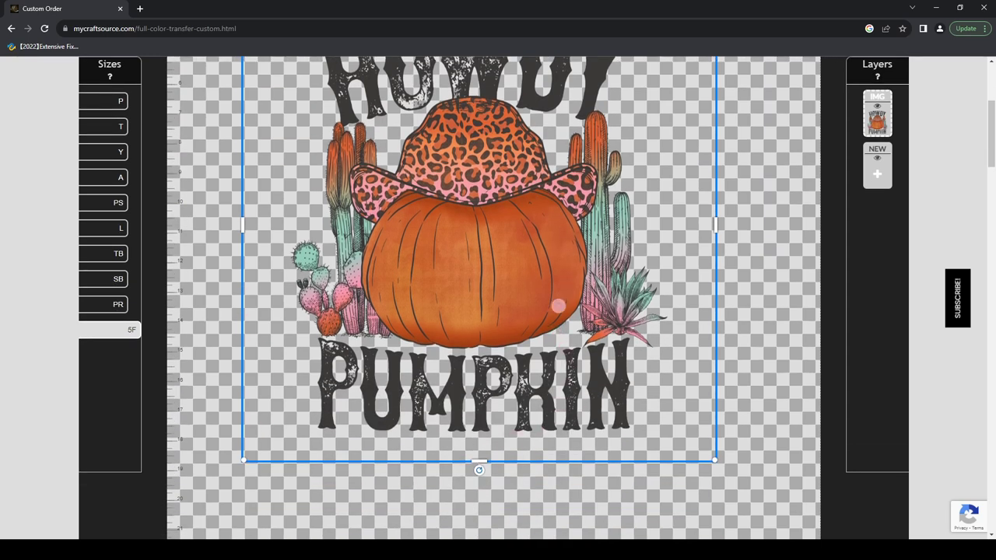
scroll(528, 297, "up", 3)
left_click_drag(499, 319, 516, 305)
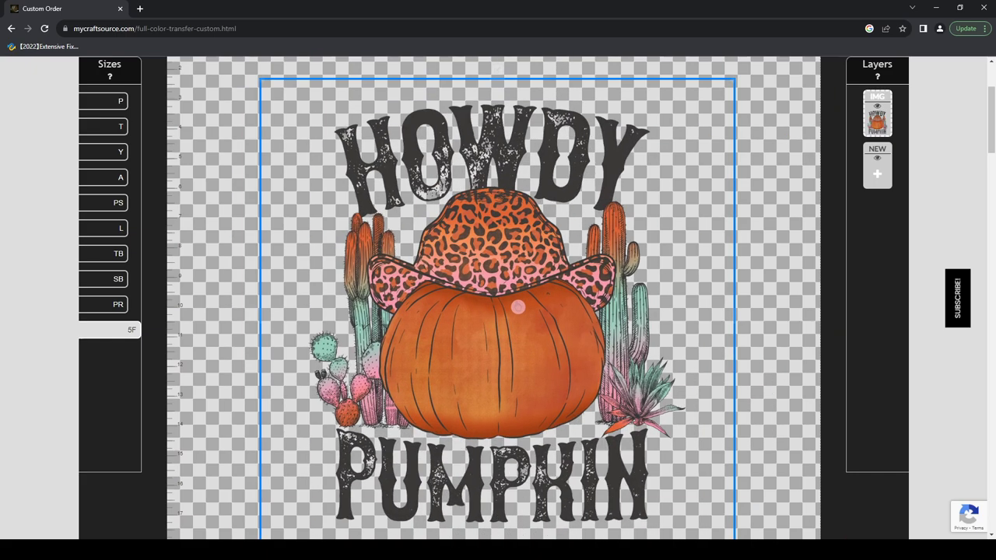
scroll(521, 303, "down", 1)
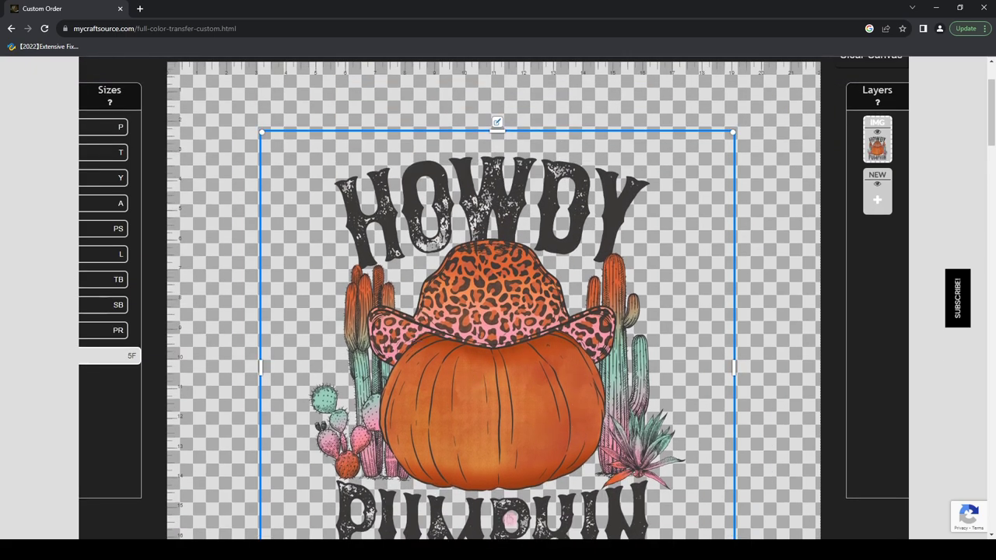
left_click_drag(436, 299, 439, 333)
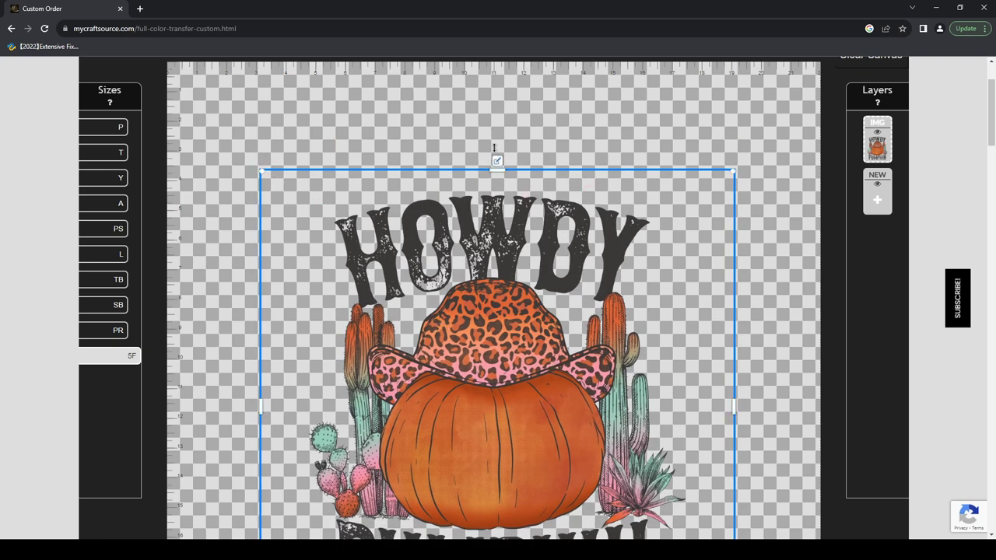
Set the Howdy Pumpkin layer's width to 9 inches and close its layer settings.
left_click(498, 160)
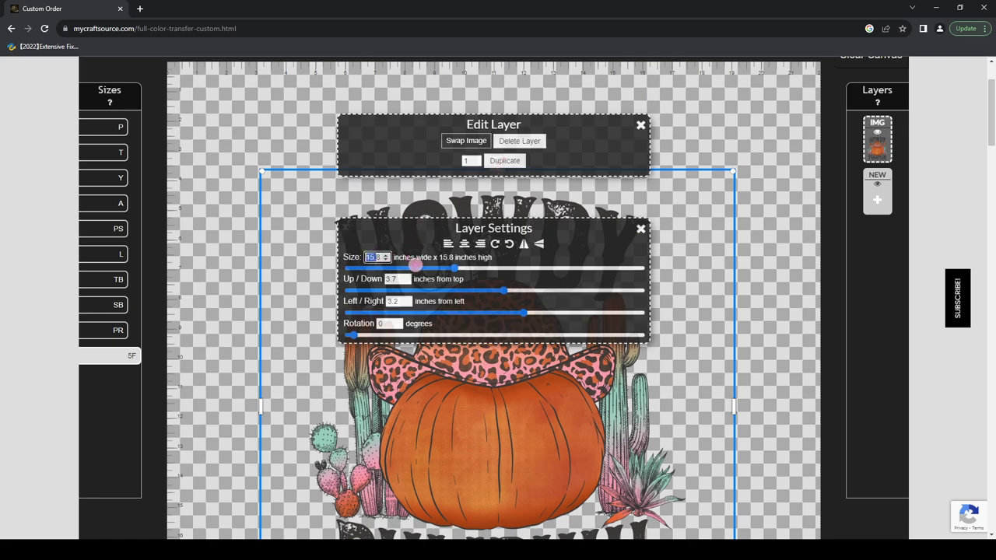
left_click(415, 266)
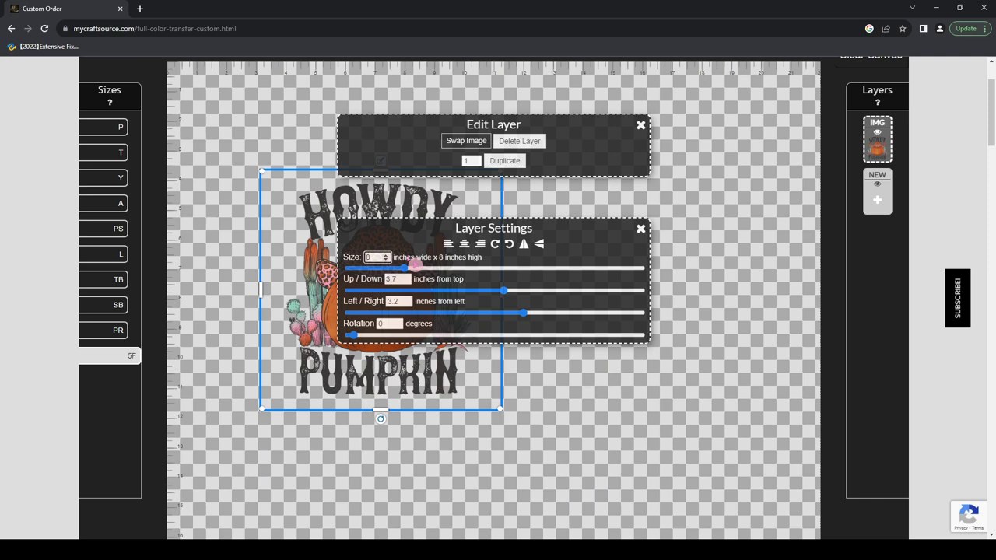
key("Home")
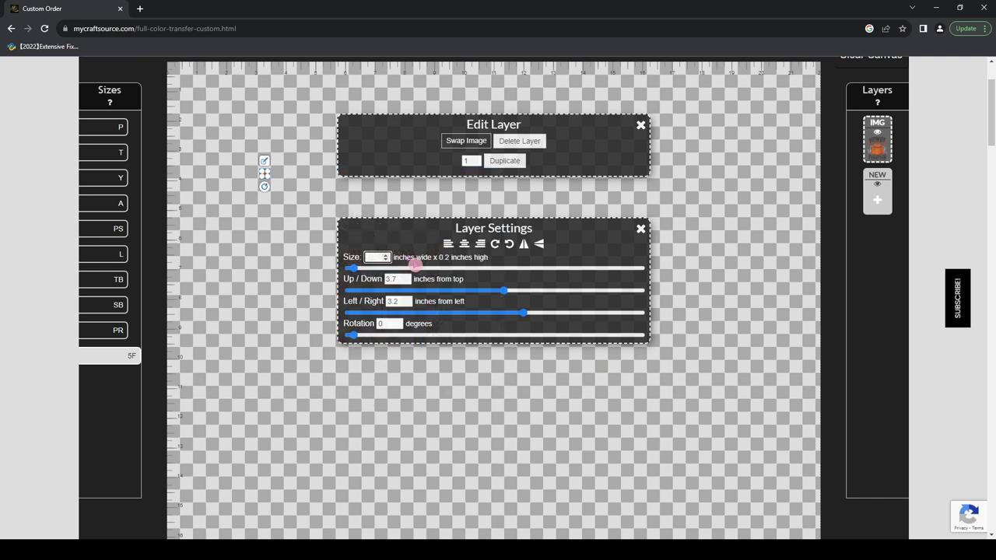
left_click(415, 267)
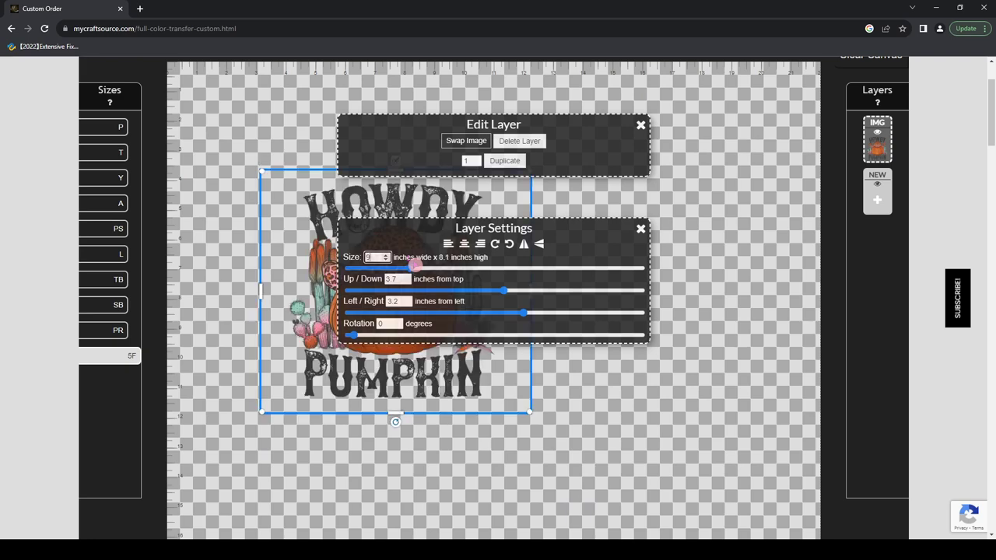
left_click(642, 231)
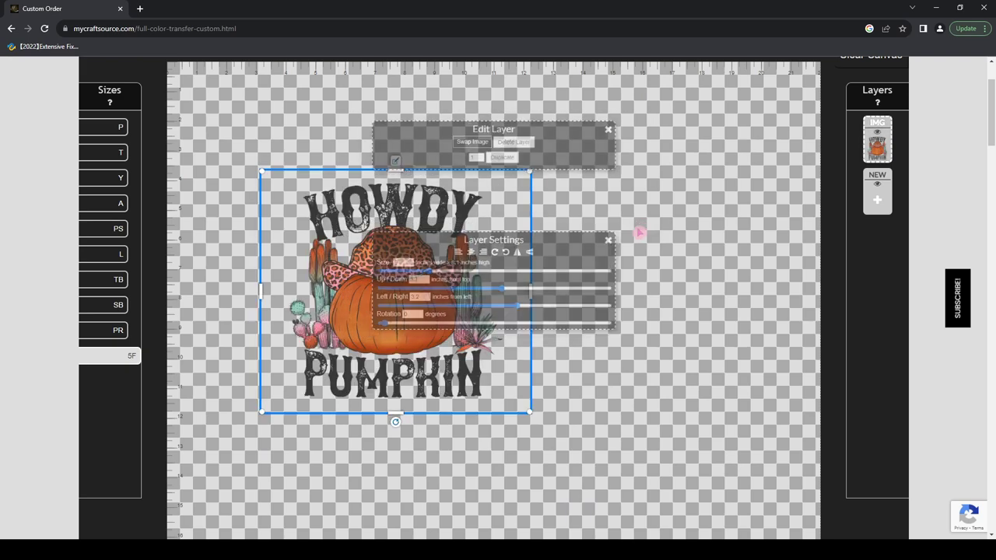
Reposition the Howdy Pumpkin image between the canvas's upper-left corner and middle, leaving it about 1.7 inches from the top and 4.1 inches from the left.
scroll(658, 355, "up", 2)
left_click_drag(424, 420, 332, 313)
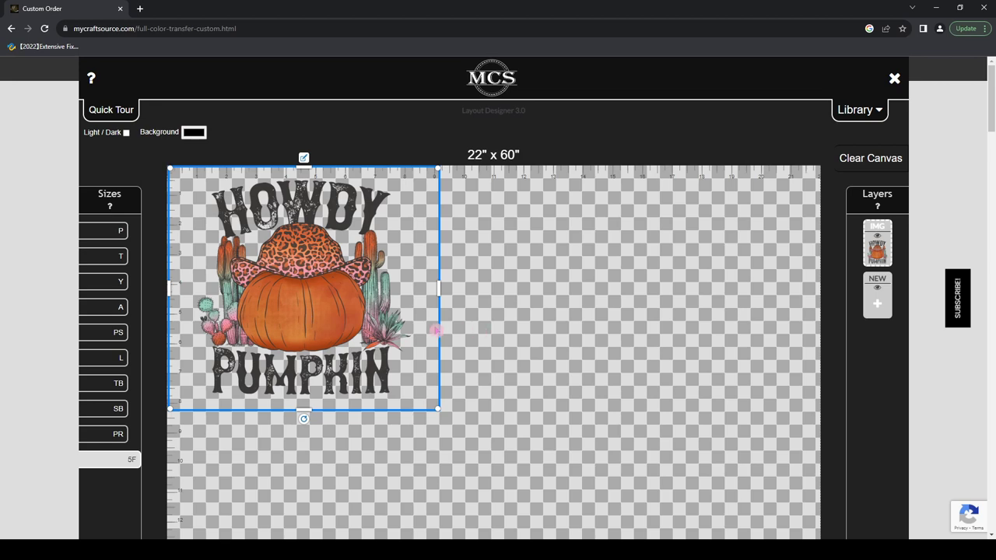
left_click_drag(327, 299, 380, 358)
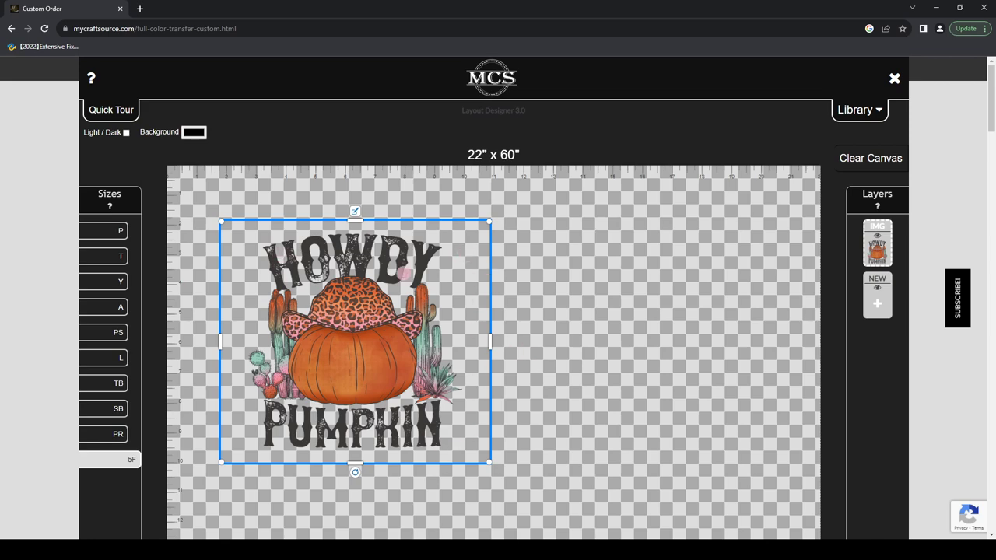
left_click_drag(383, 333, 425, 324)
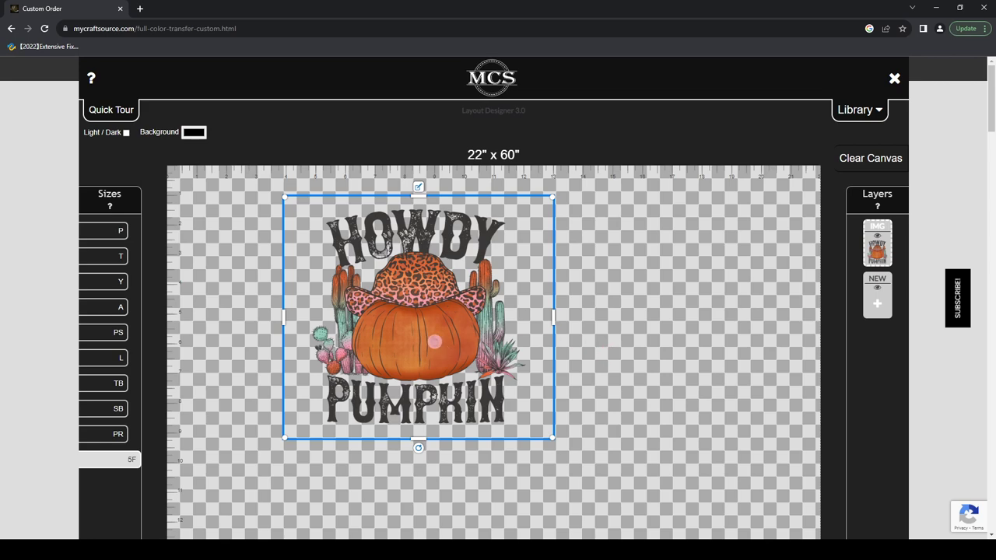
left_click_drag(445, 320, 451, 356)
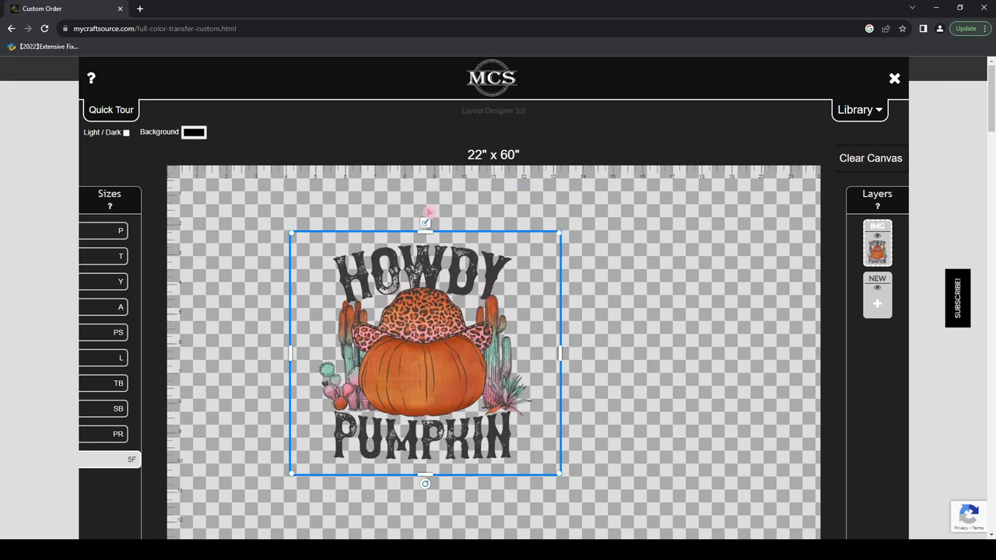
left_click_drag(444, 374, 426, 368)
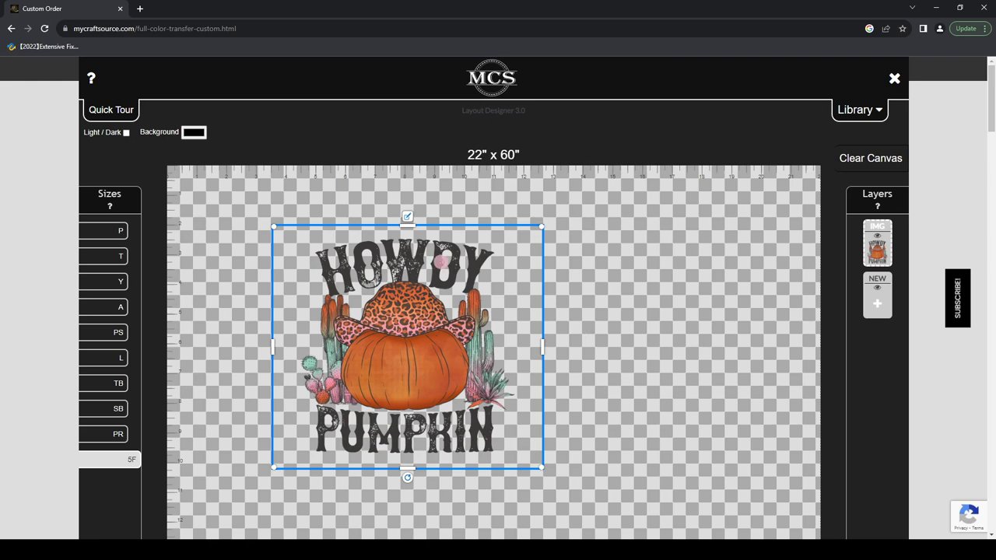
left_click_drag(399, 320, 309, 261)
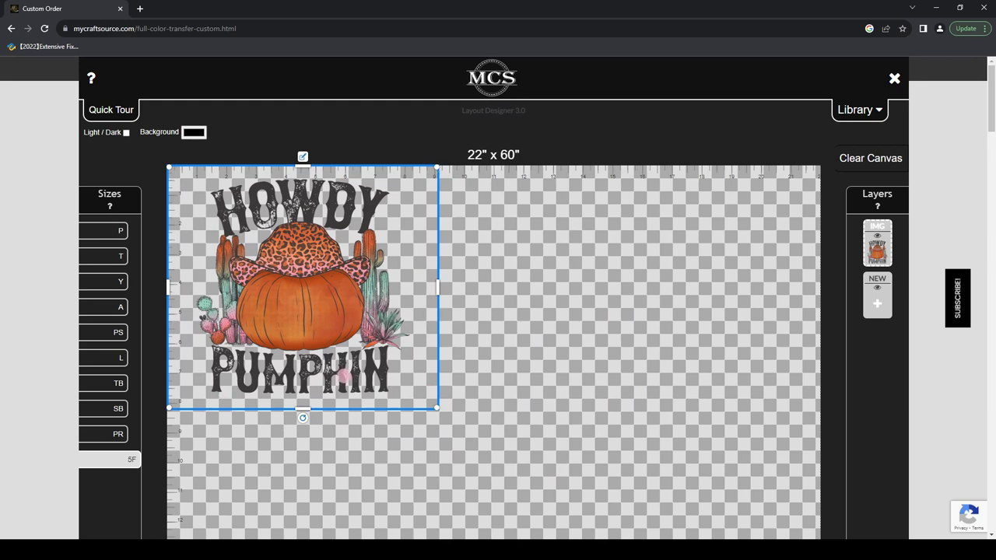
left_click_drag(303, 260, 362, 293)
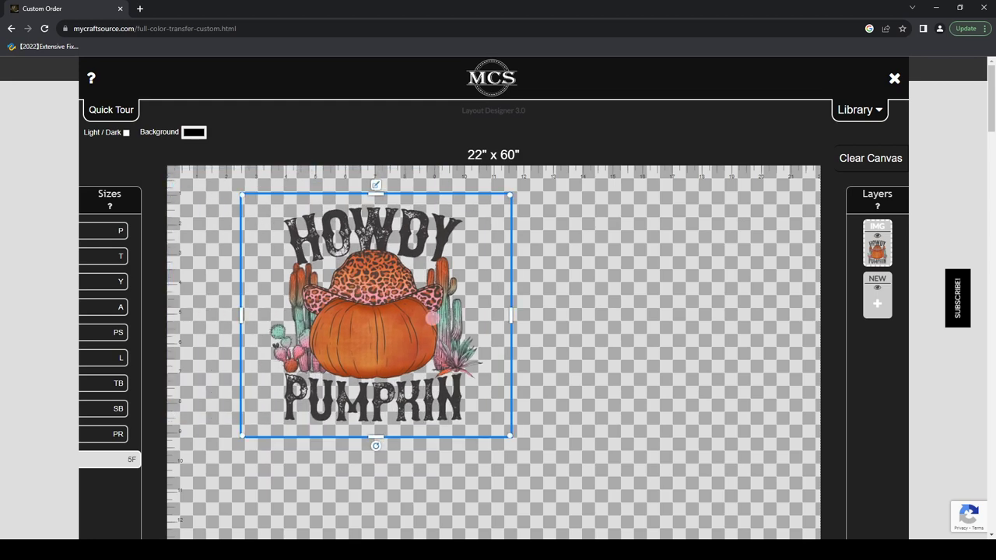
left_click_drag(386, 236, 434, 259)
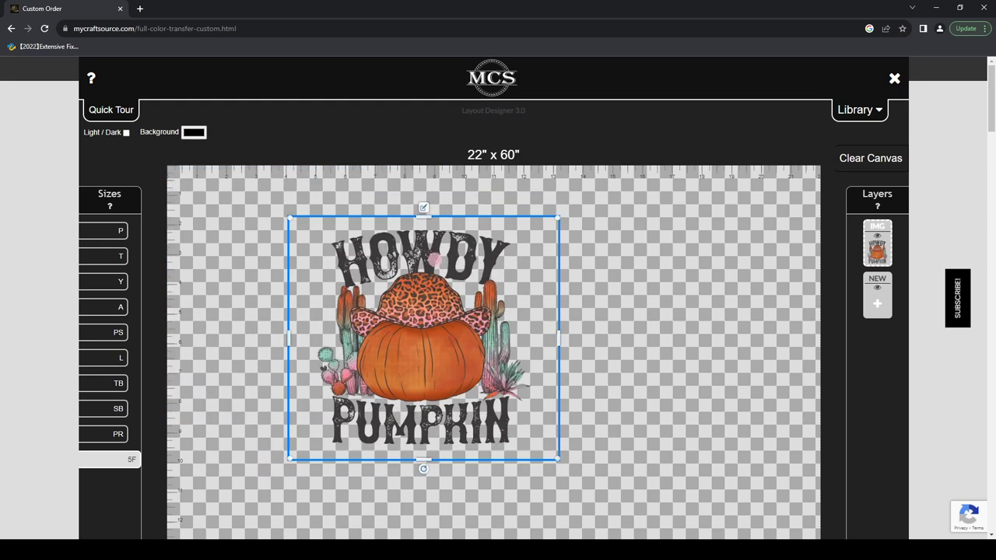
Delete the Howdy Pumpkin layer and add the Razorbacks image as a new layer.
left_click(425, 206)
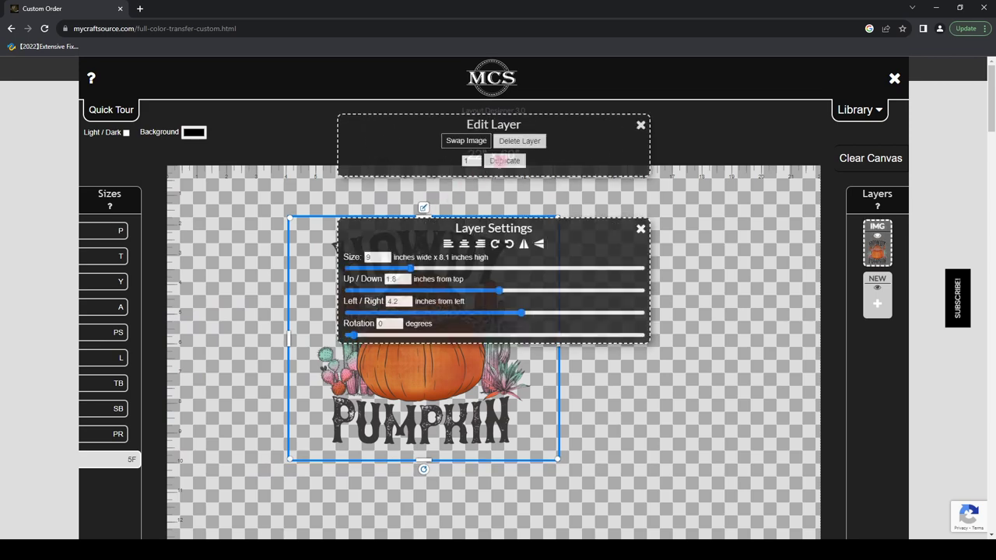
left_click(518, 143)
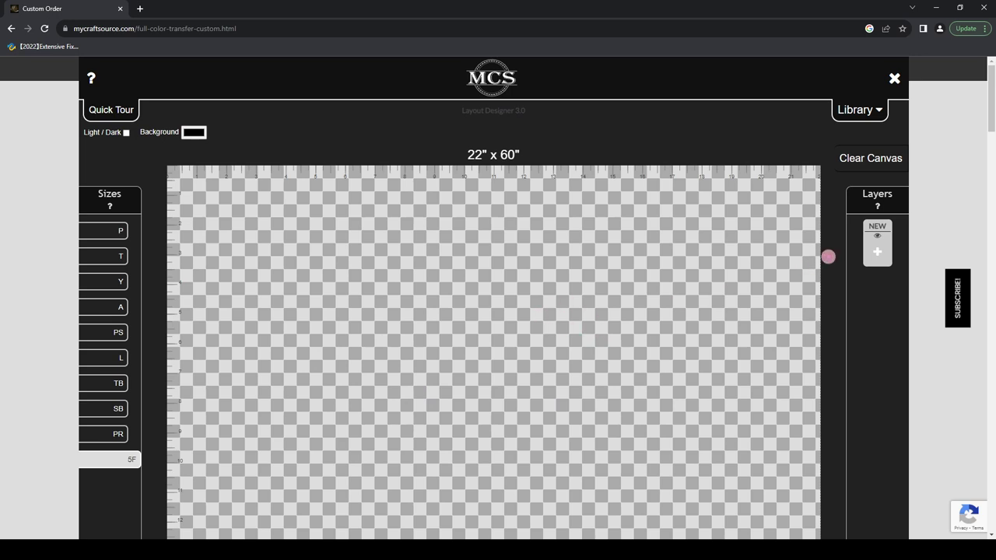
left_click(881, 253)
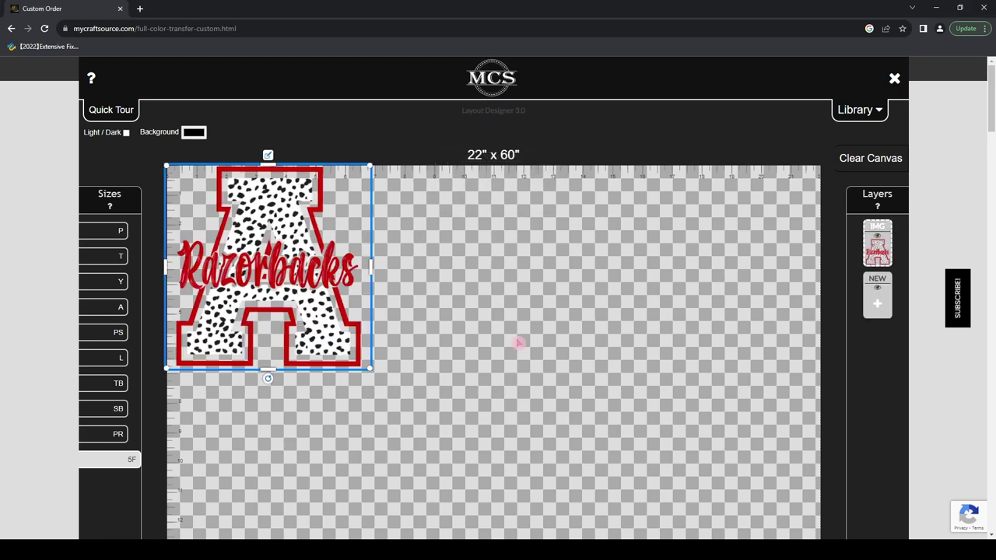
Move the Razorbacks image down and right on the canvas, about 5 inches from the top and 5.8 inches from the left.
left_click_drag(346, 345, 430, 407)
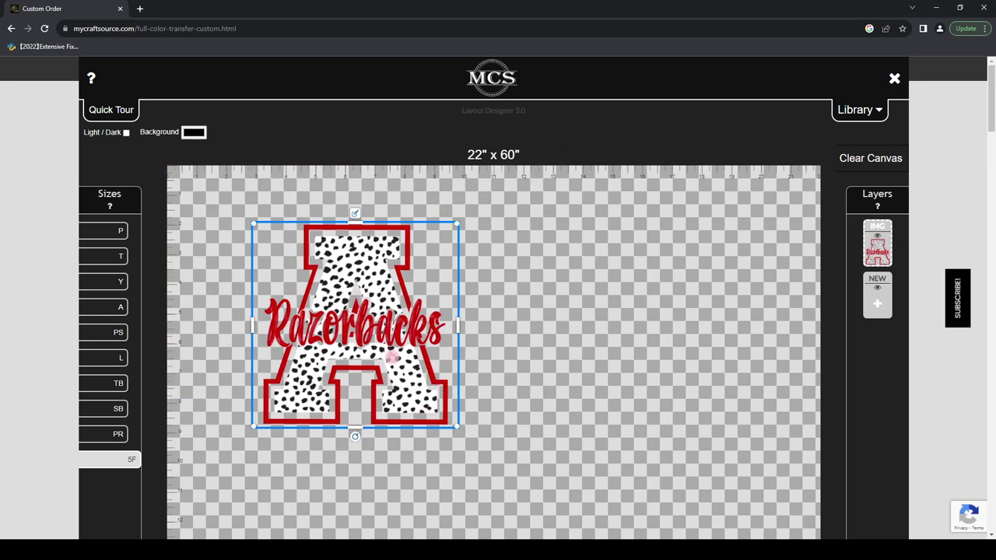
left_click_drag(412, 374, 396, 427)
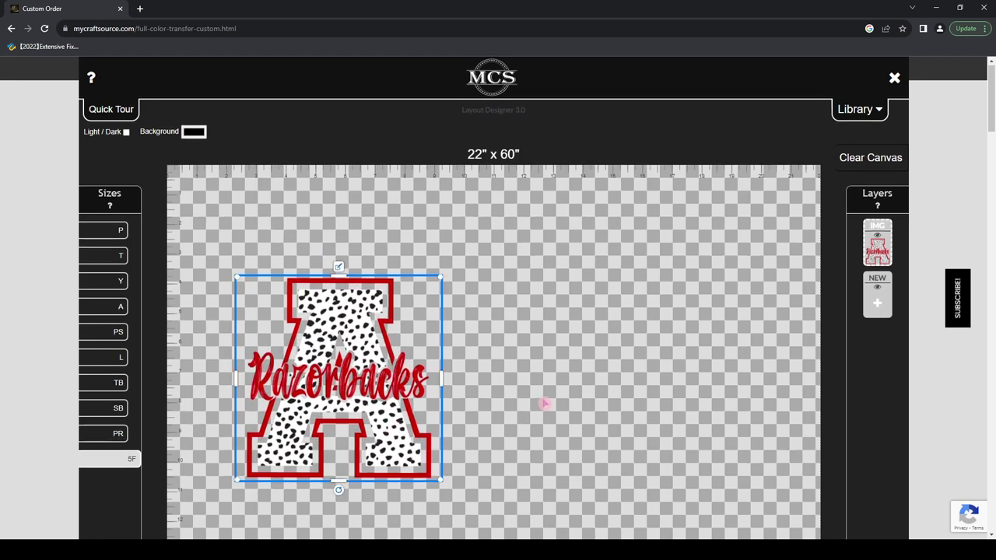
scroll(545, 404, "down", 2)
left_click_drag(350, 233, 448, 267)
scroll(615, 376, "up", 1)
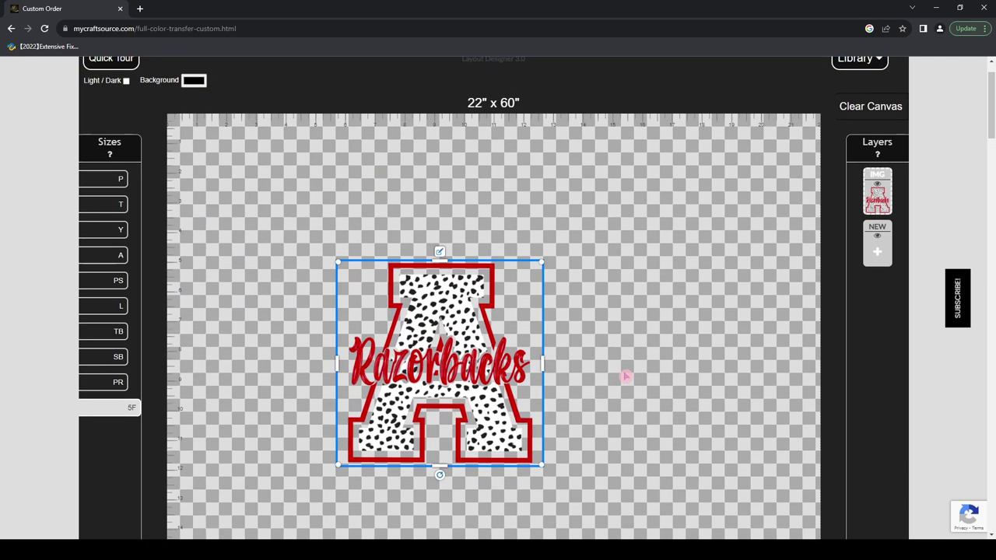
scroll(657, 349, "down", 1)
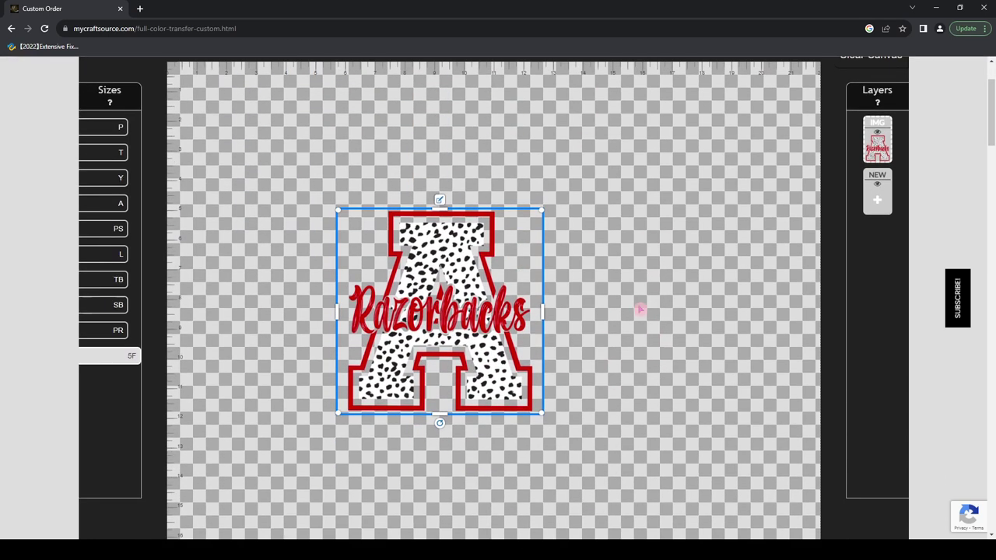
Duplicate the Razorbacks layer 5 times and close its layer settings.
left_click(441, 199)
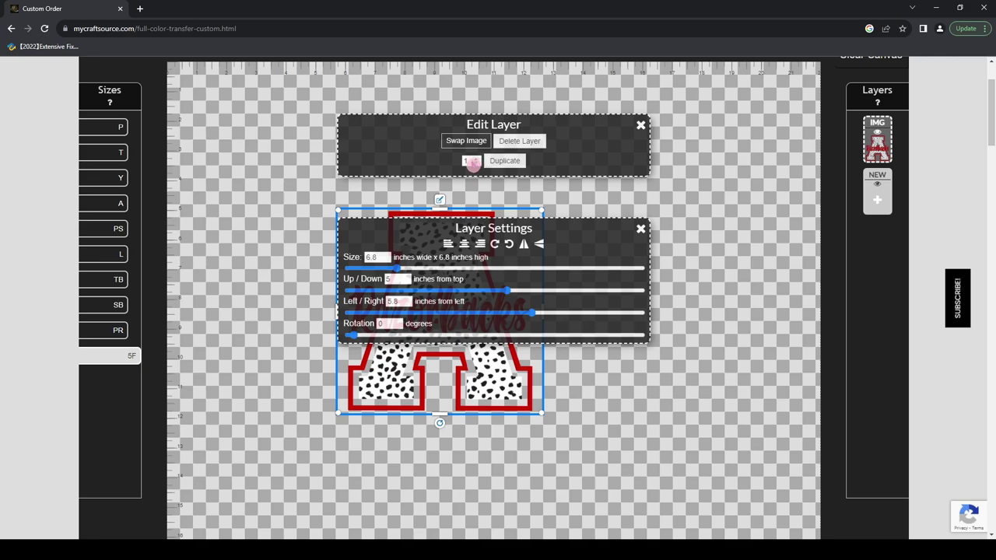
left_click(470, 162)
type("5")
left_click(504, 160)
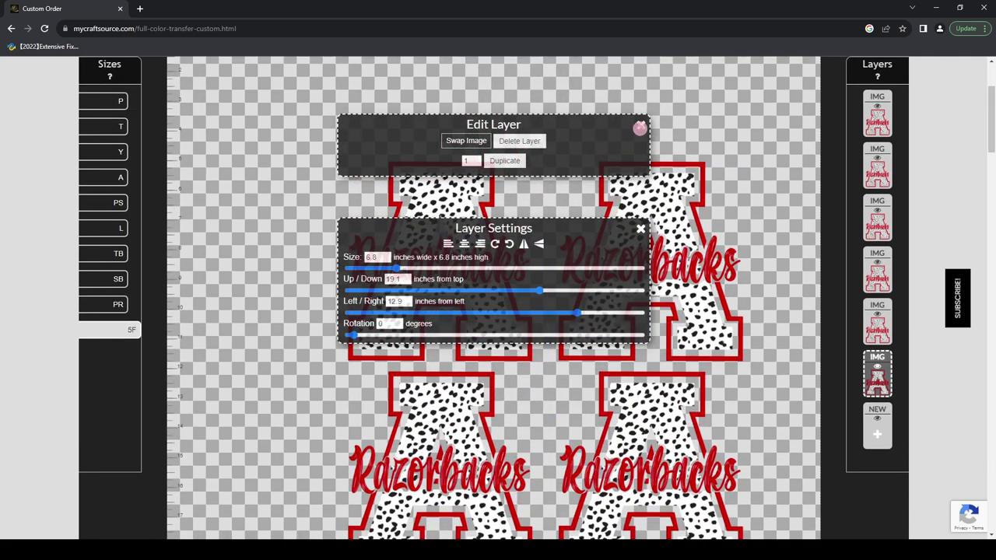
left_click(640, 124)
Arrange three Razorbacks copies side by side along the canvas's top edge, starting from the upper-left corner.
scroll(637, 311, "up", 1)
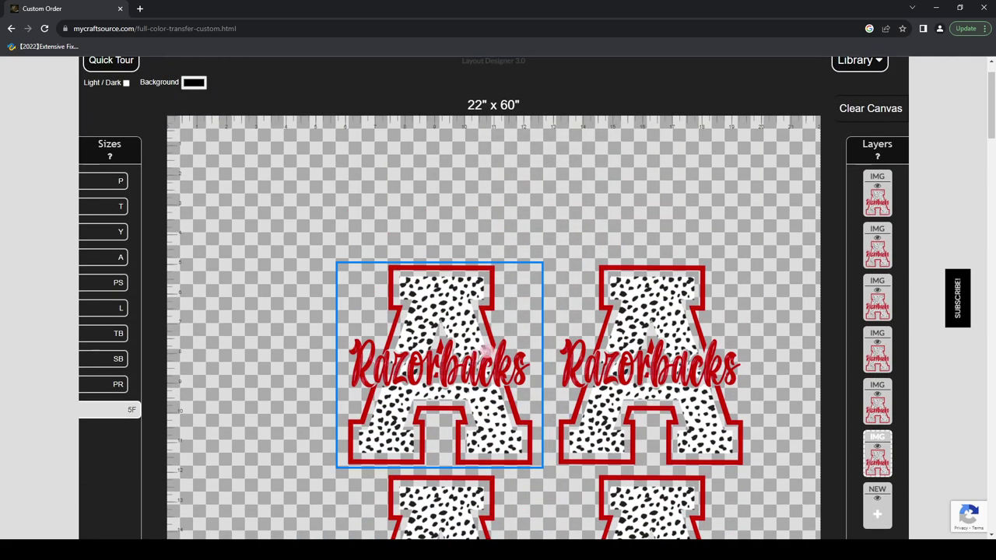
left_click_drag(478, 348, 303, 203)
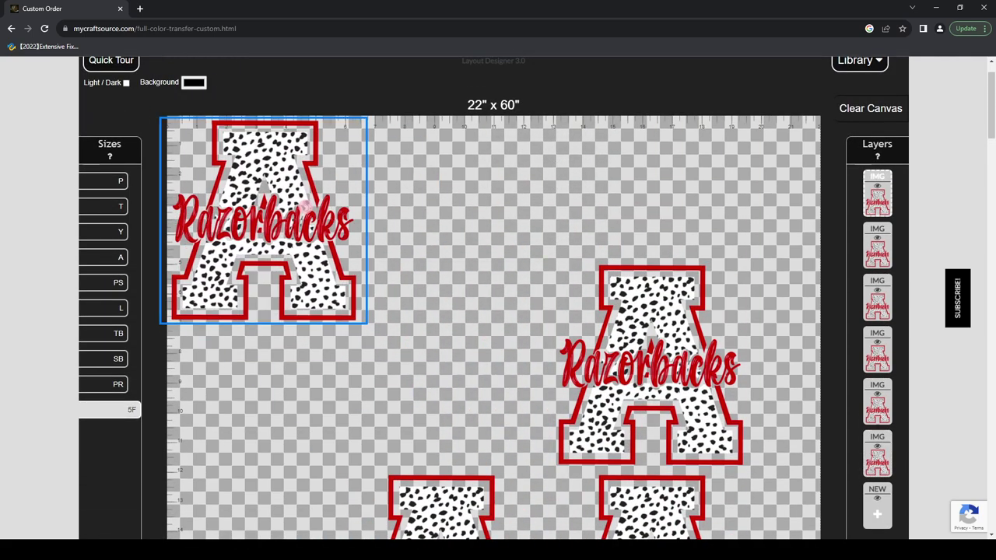
left_click_drag(682, 377, 487, 233)
left_click_drag(655, 520, 647, 169)
left_click_drag(644, 218, 646, 221)
Arrange the remaining three Razorbacks copies in a second row directly beneath the first row.
left_click_drag(467, 503, 296, 356)
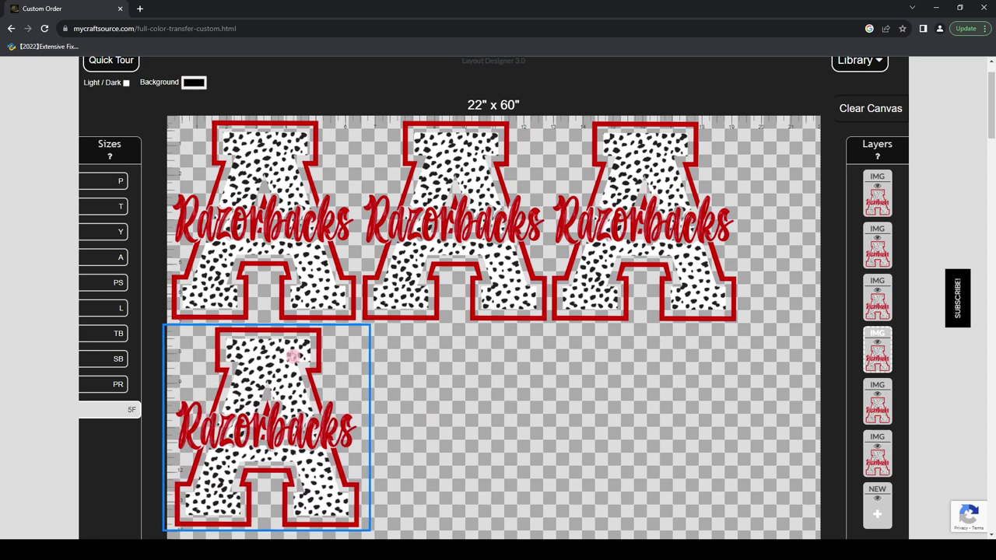
left_click(512, 428)
scroll(522, 444, "down", 2)
scroll(522, 438, "down", 2)
left_click_drag(455, 428, 469, 97)
left_click(618, 473)
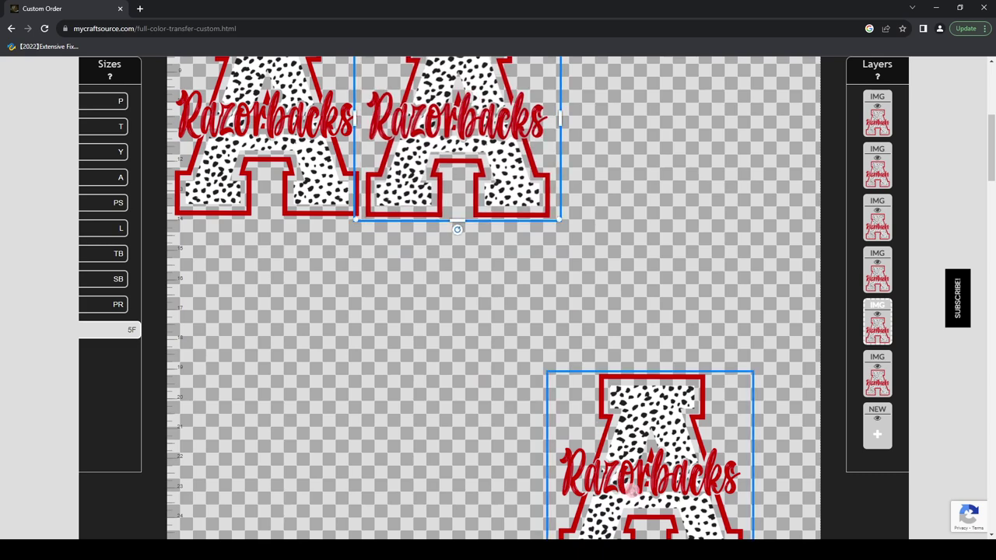
left_click_drag(632, 490, 628, 131)
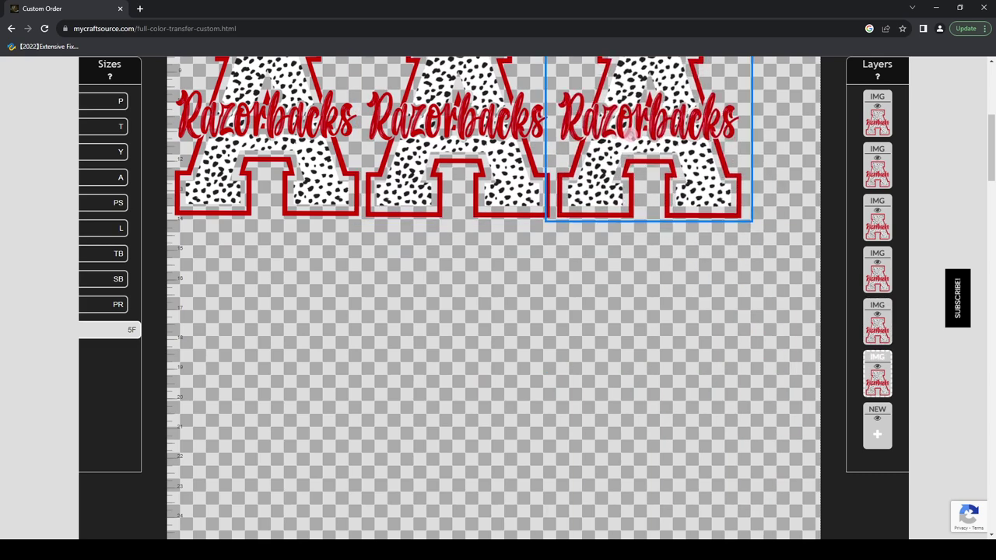
left_click(624, 391)
scroll(624, 392, "up", 4)
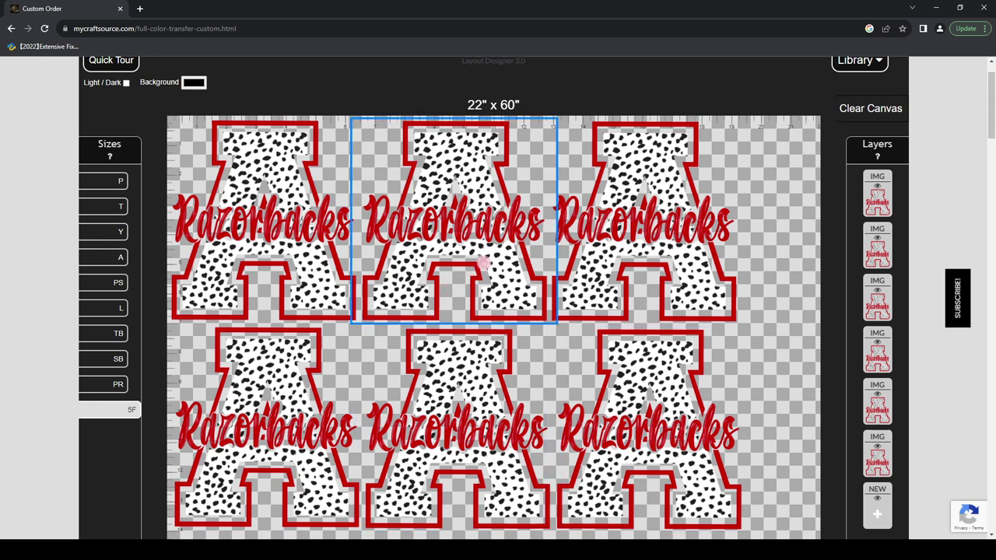
Rotate the middle Razorbacks copy in the top row by 180 degrees in two counterclockwise quarter turns.
left_click(487, 261)
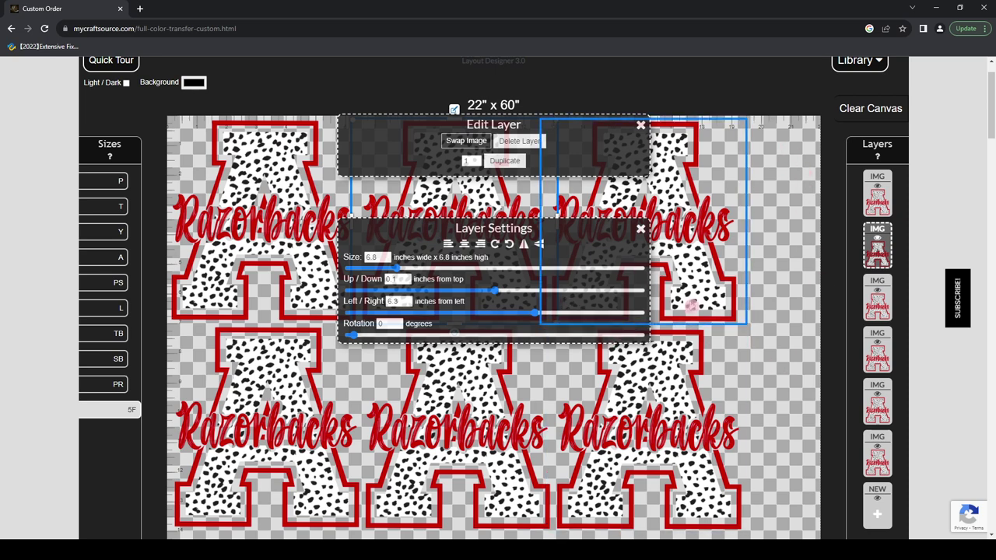
left_click(509, 246)
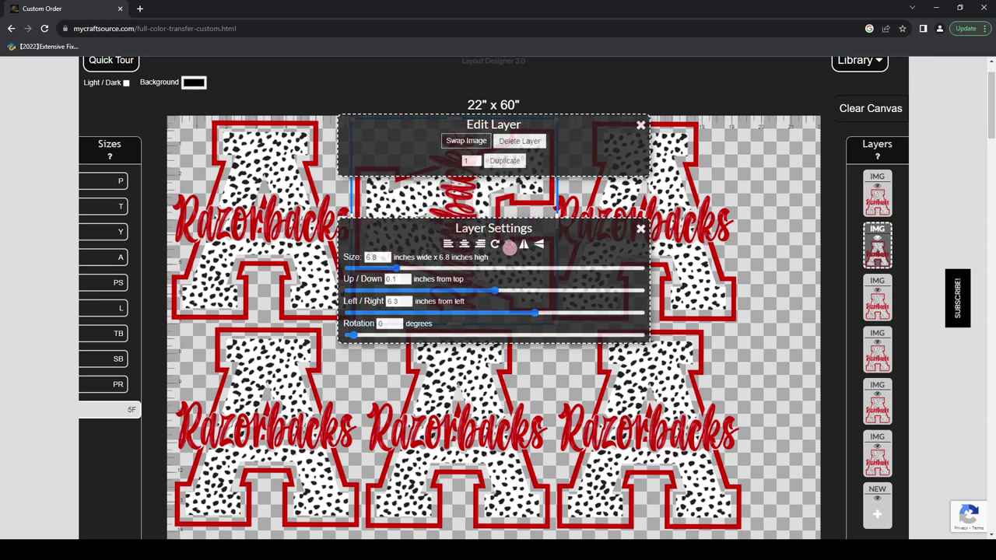
left_click(641, 125)
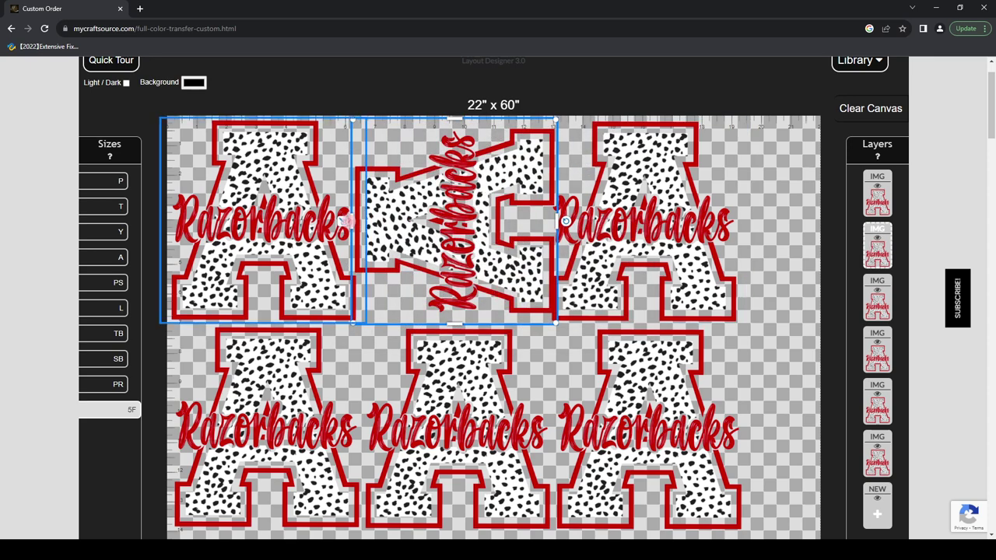
left_click(556, 224)
left_click(509, 247)
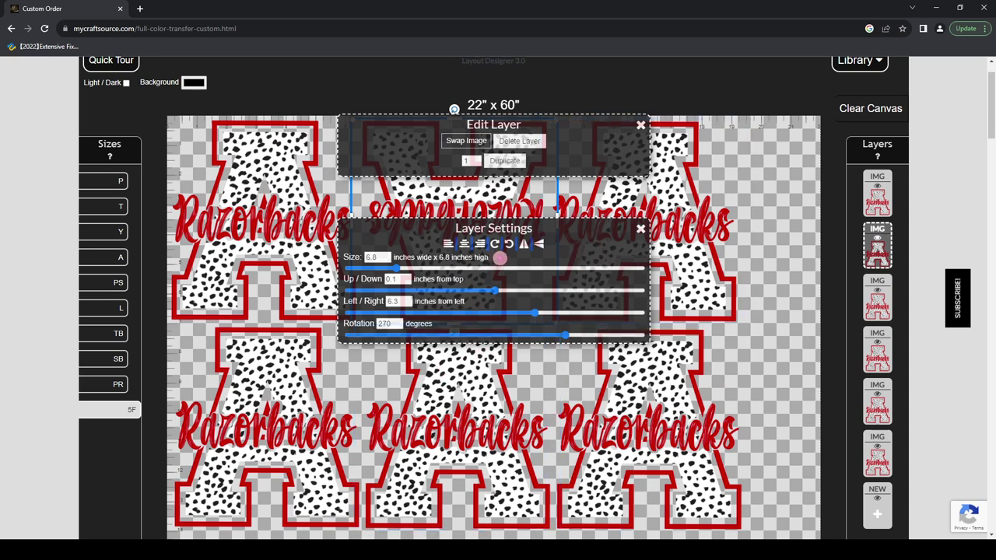
Toggle the upside-down Razorbacks copy's horizontal flip on and off, and try its vertical flip repeatedly, leaving it flipped vertically.
left_click(526, 246)
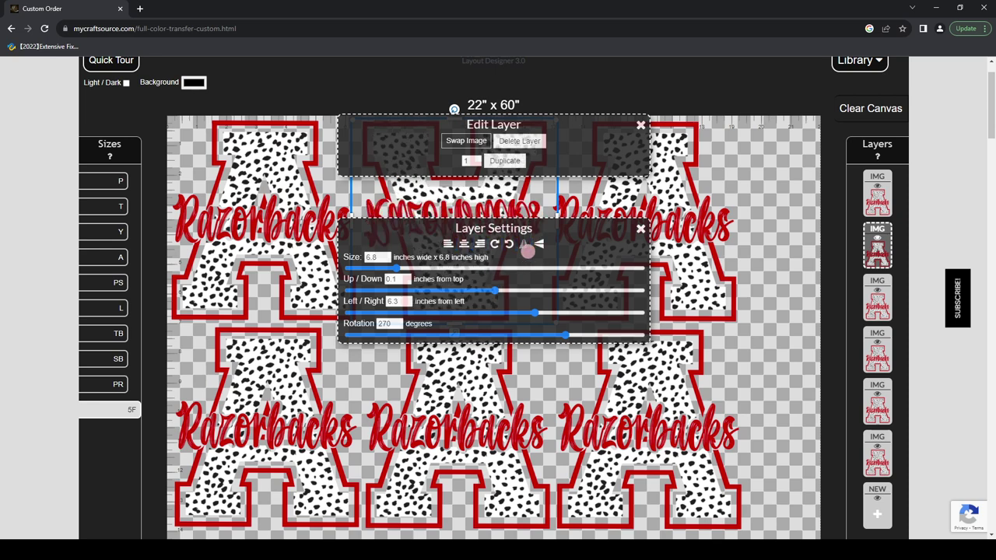
left_click(526, 246)
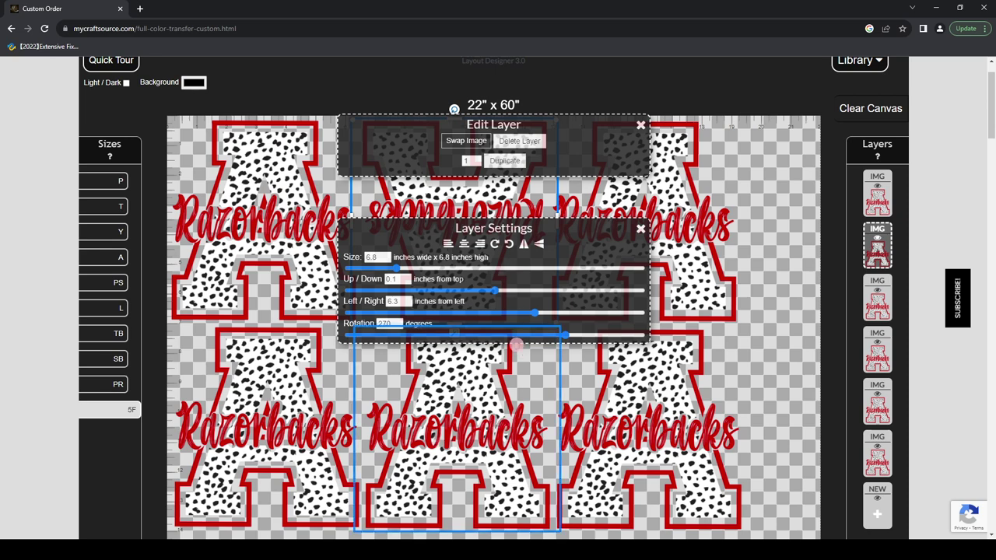
left_click(526, 246)
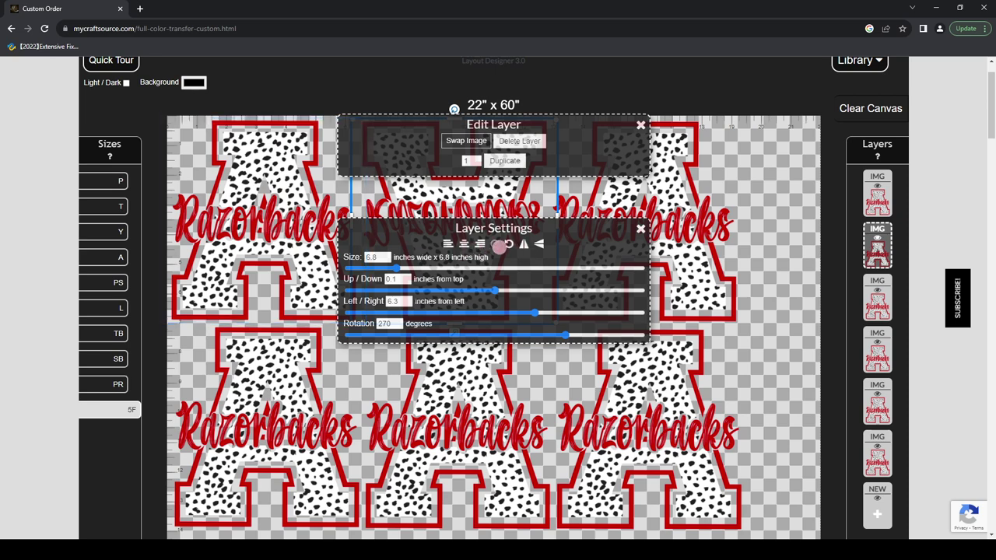
left_click(526, 248)
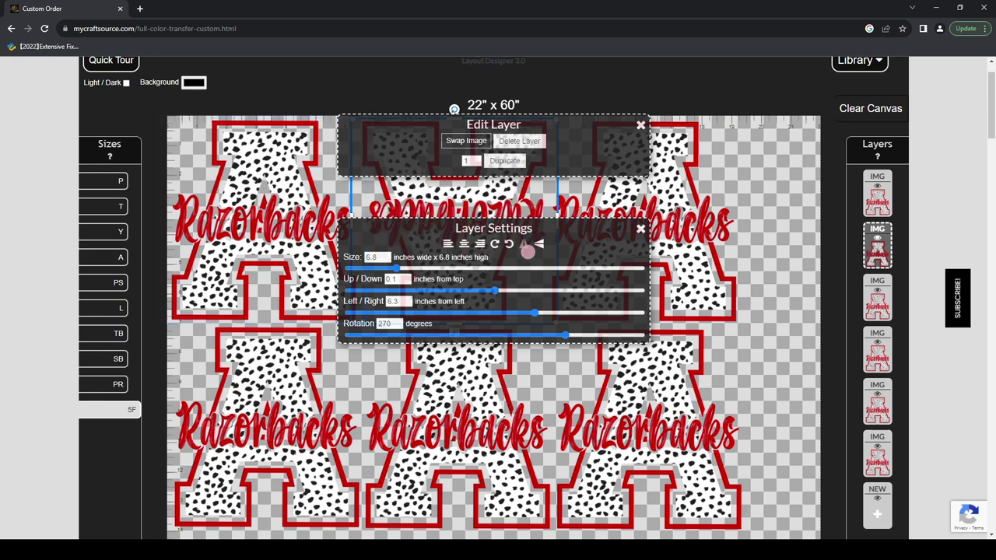
left_click(542, 249)
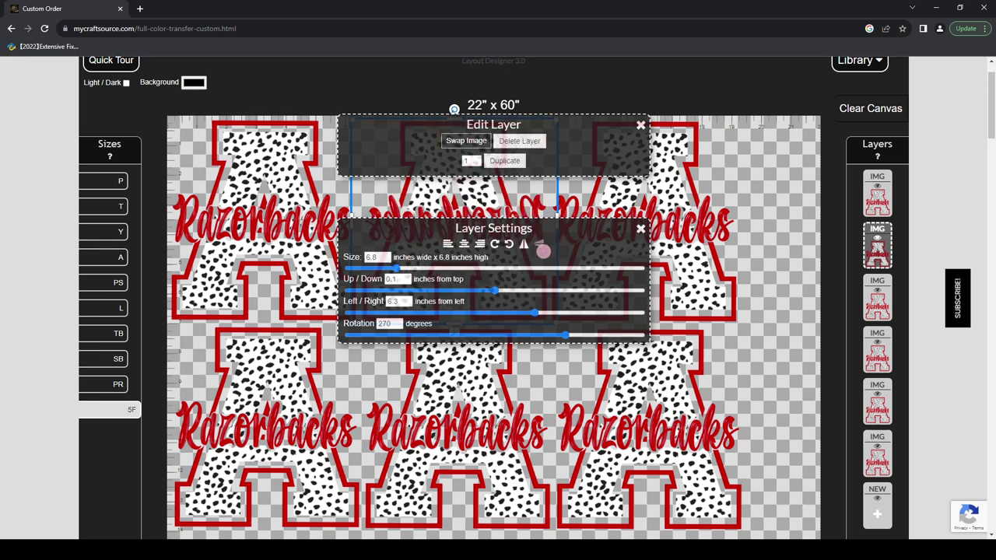
left_click(543, 246)
left_click(542, 246)
left_click(543, 245)
left_click(543, 246)
Swap the middle copy's image for Howdy Pumpkin and flip it so its text reads correctly.
left_click(464, 142)
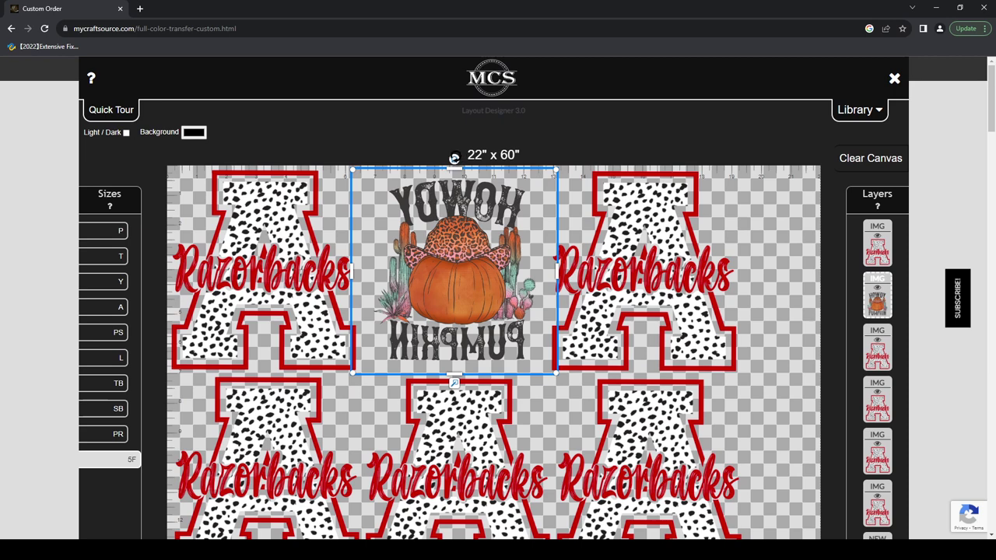
left_click(504, 257)
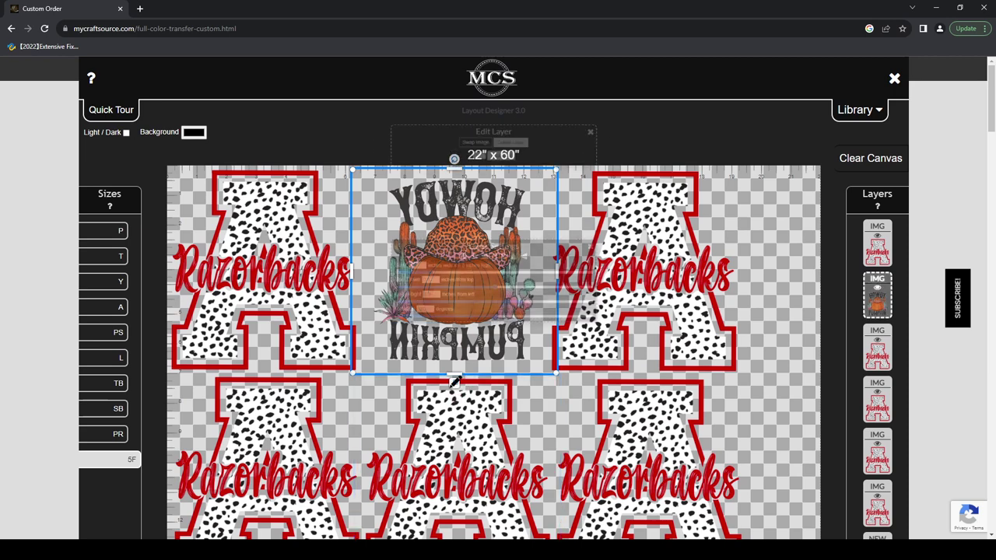
left_click(509, 246)
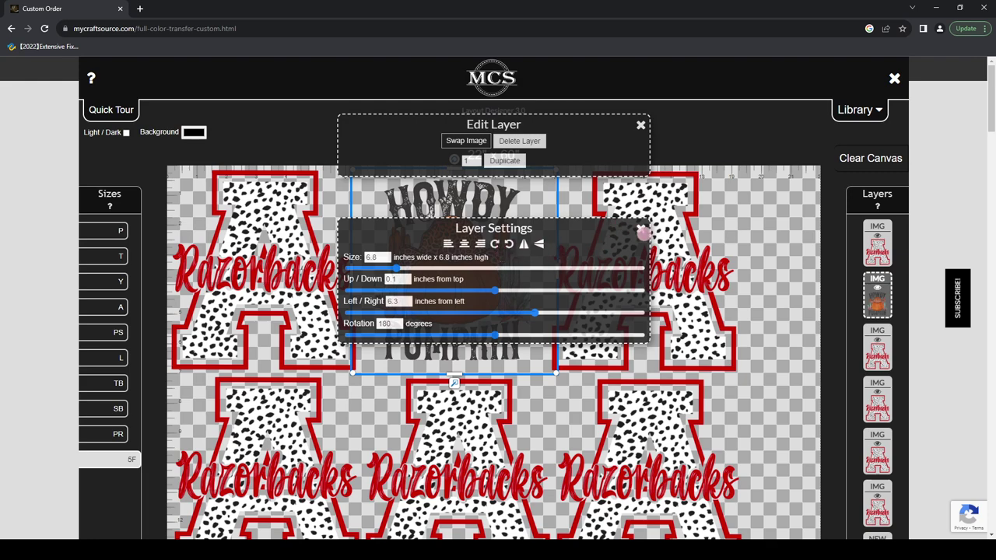
left_click(529, 358)
Nudge the Howdy Pumpkin image slightly to the right and delete its layer.
mouse_move(459, 265)
left_mouse_down()
mouse_move(445, 268)
mouse_move(493, 260)
mouse_move(472, 262)
left_mouse_up()
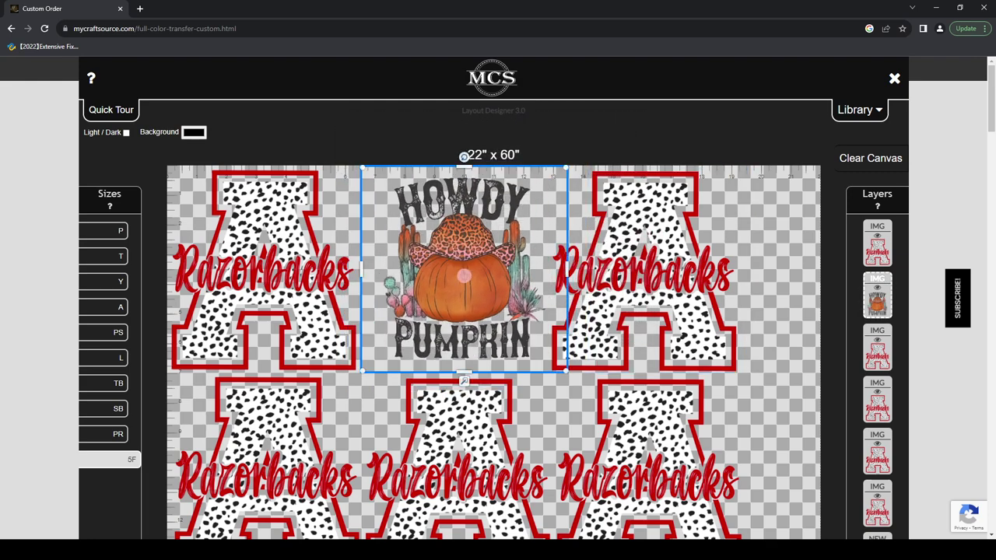
left_click(865, 295)
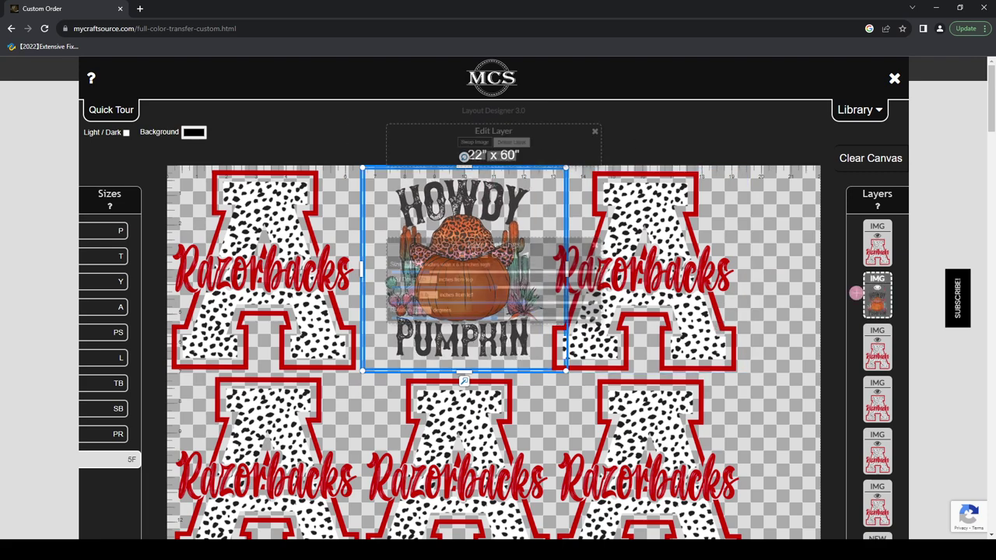
left_click(518, 141)
Move the top row's third Razorbacks copy into the middle gap and the second row's third copy into the vacated spot.
scroll(594, 278, "down", 3)
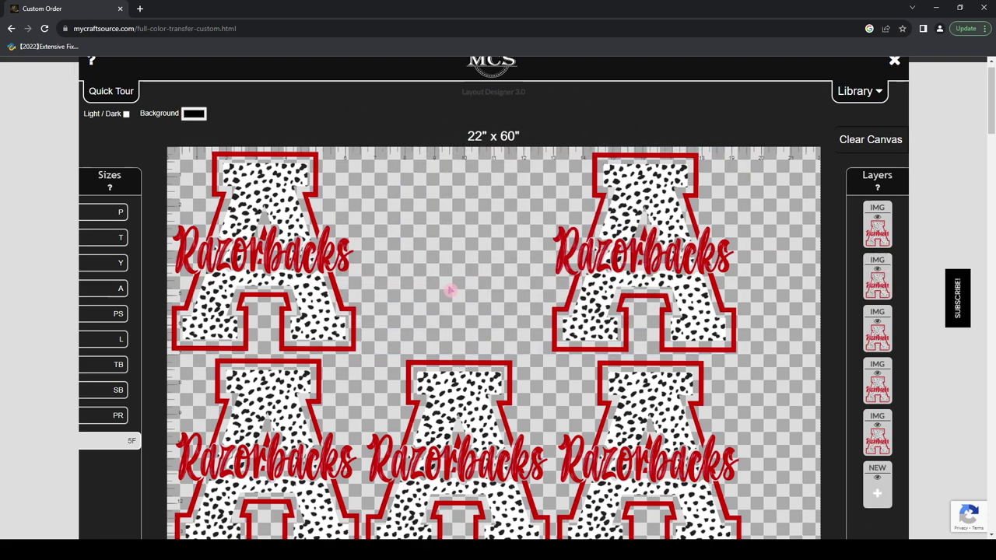
scroll(593, 278, "up", 2)
left_click_drag(648, 210, 459, 209)
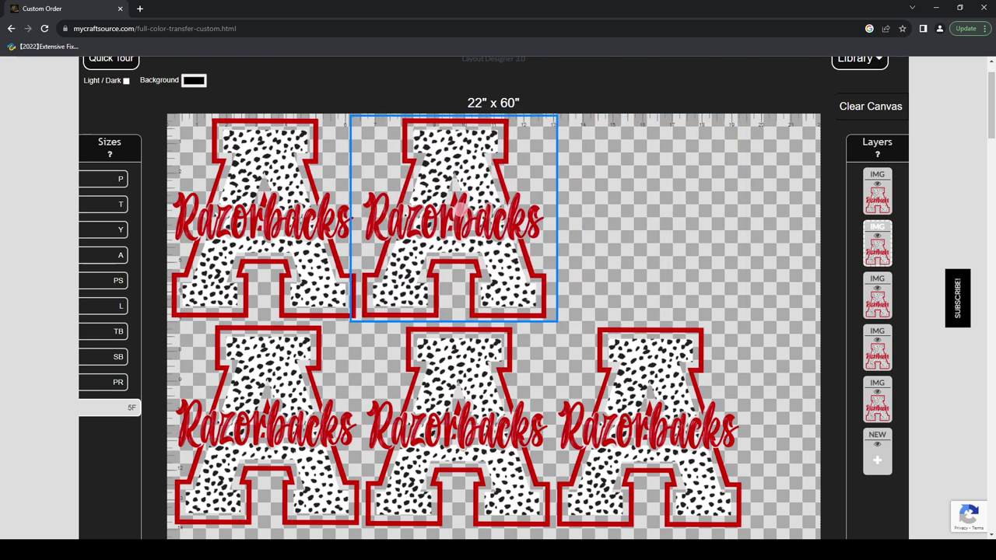
left_click_drag(645, 442, 642, 230)
left_click(672, 424)
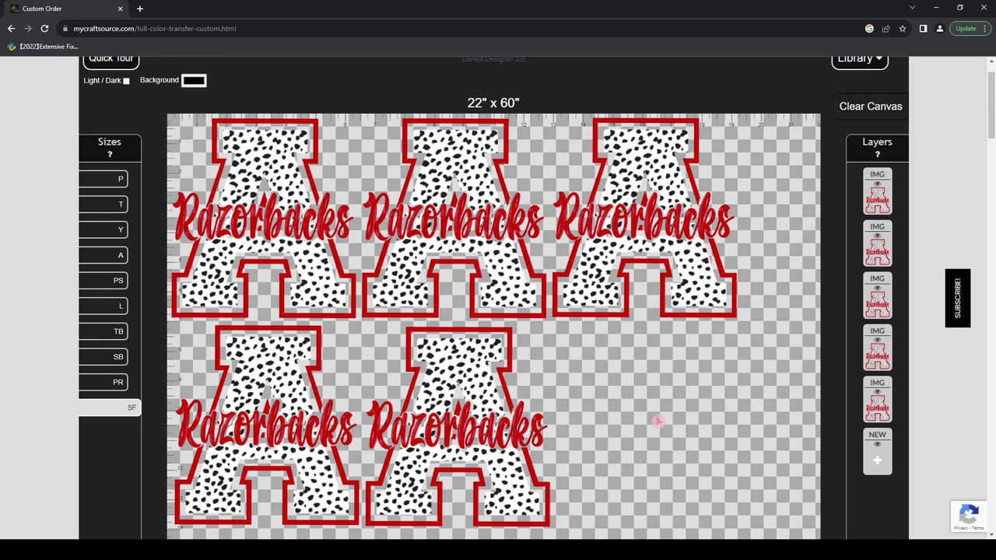
Open the edit options of the top row's middle Razorbacks copy and examine its duplicate count and layer settings.
left_click(493, 192)
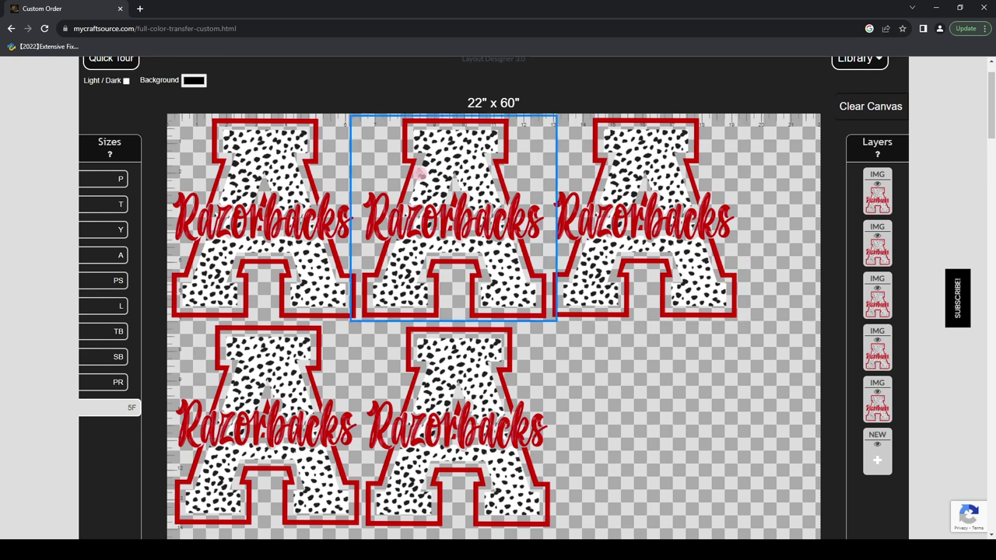
left_click(454, 106)
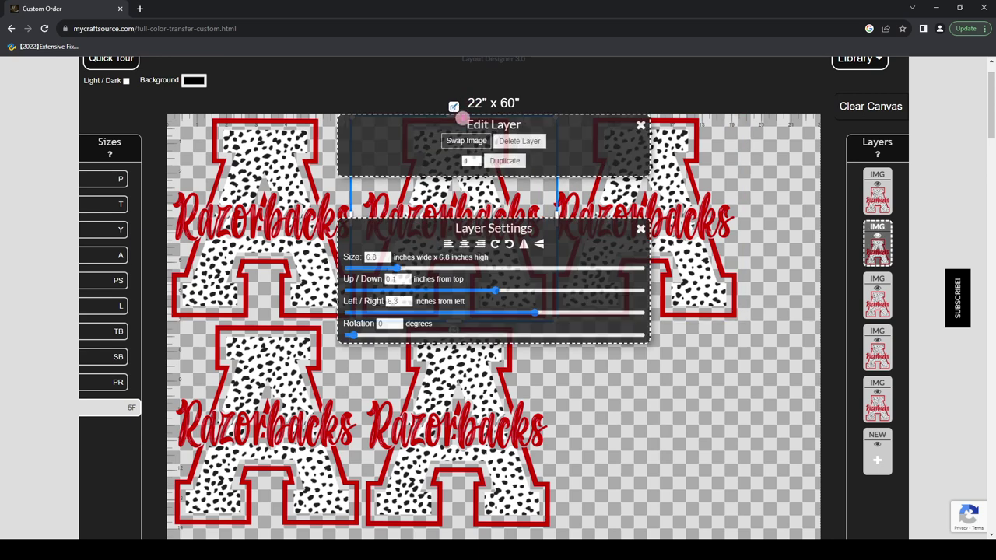
left_click(474, 161)
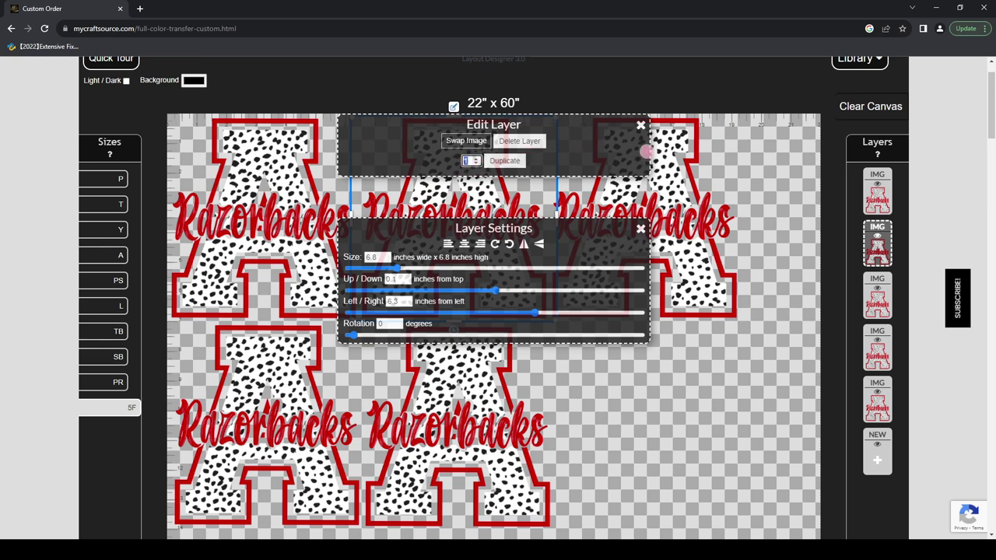
left_click(641, 125)
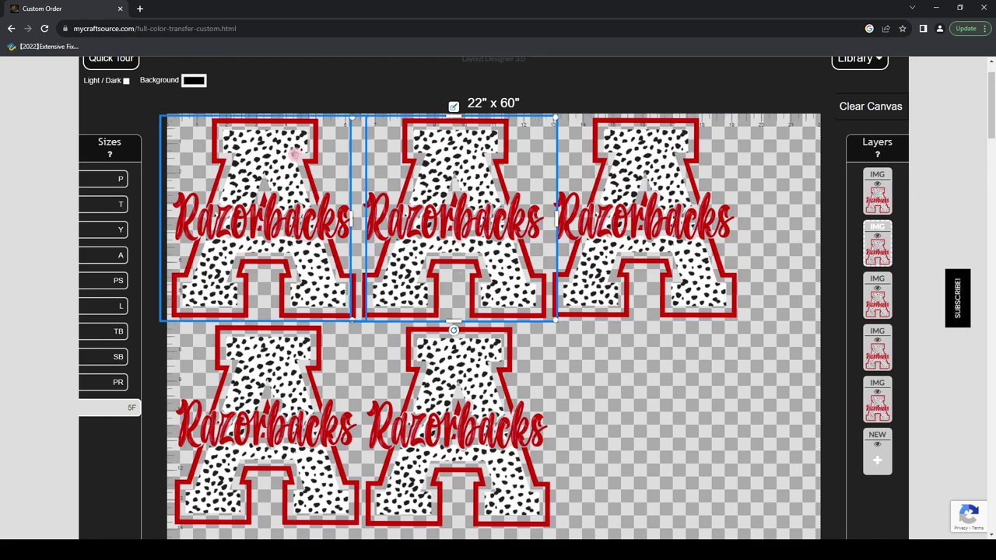
scroll(727, 436, "up", 1)
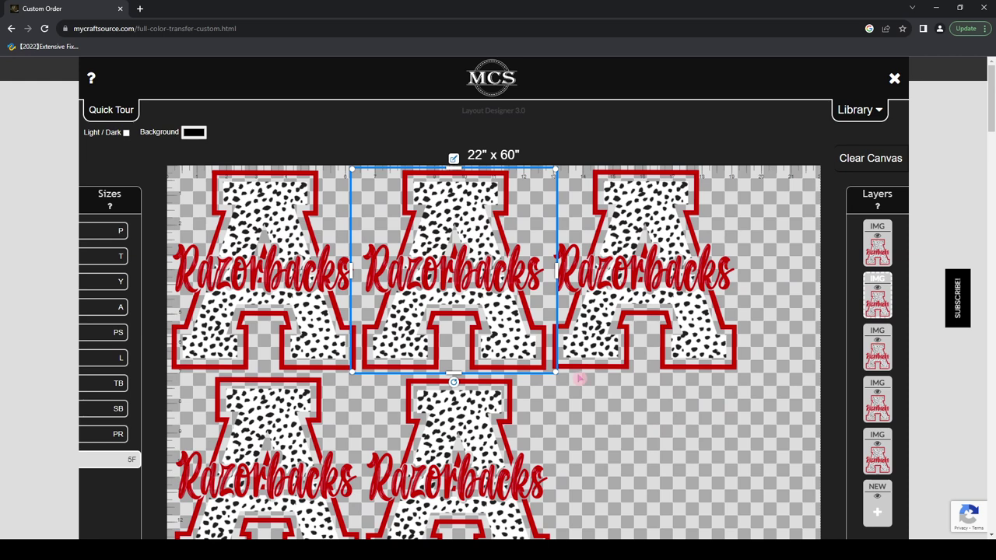
left_click(454, 157)
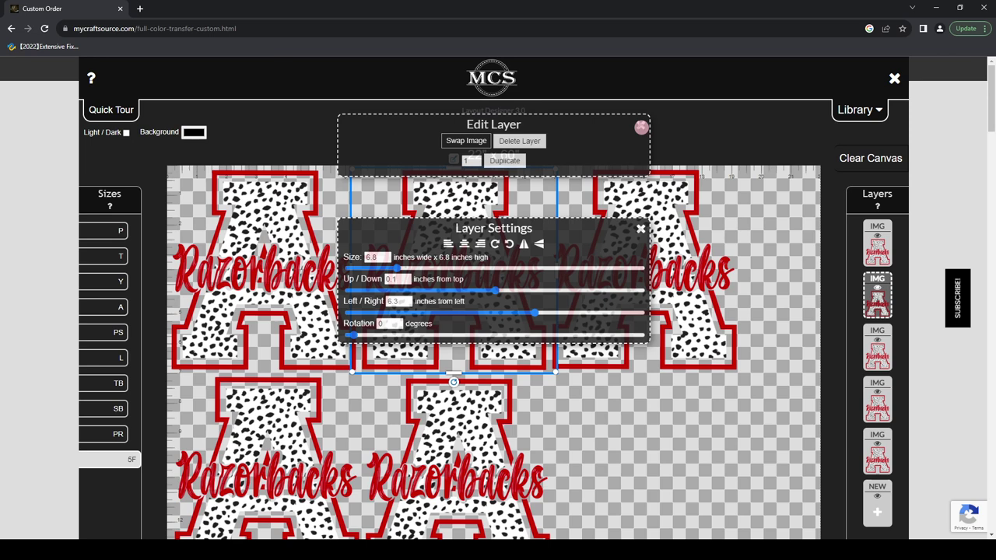
Preview the Razorbacks copies on the gang roll against a black background.
left_click(651, 460)
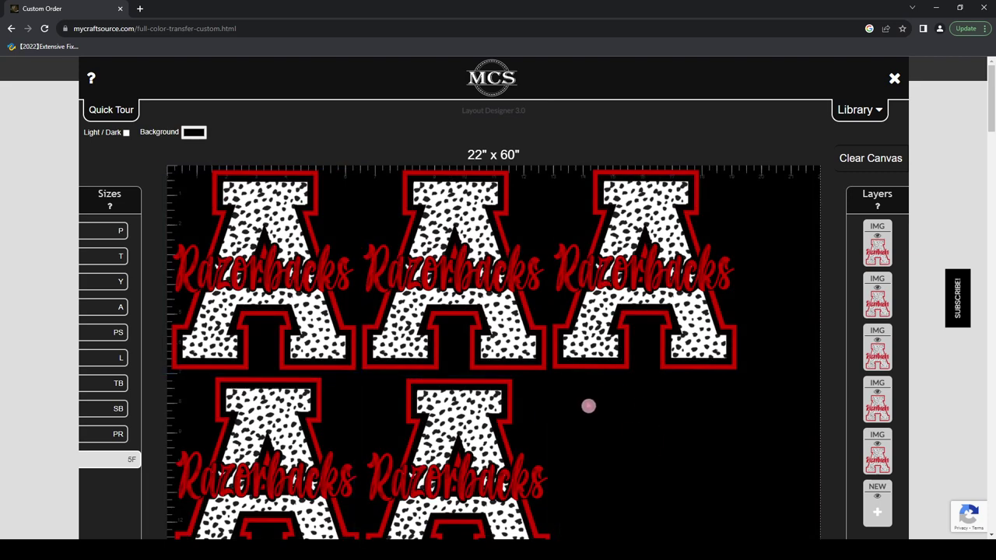
scroll(671, 420, "down", 5)
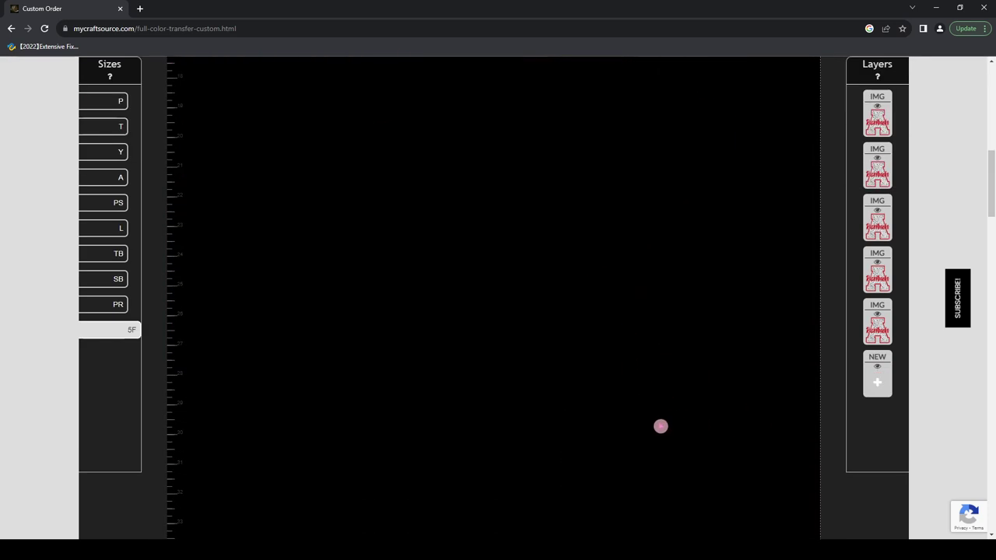
scroll(661, 426, "up", 5)
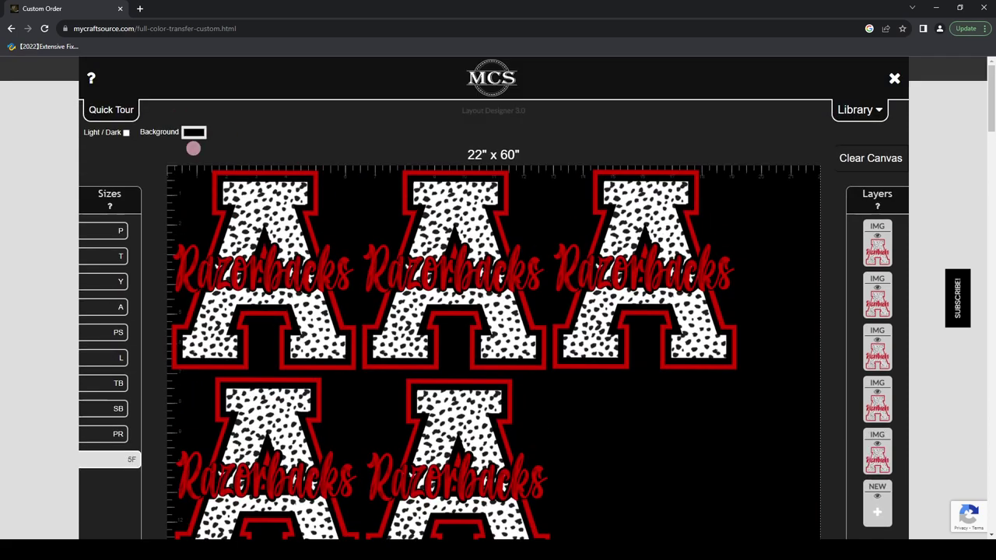
Change the canvas background color, trying red and settling on teal blue.
left_click(227, 173)
left_click(237, 221)
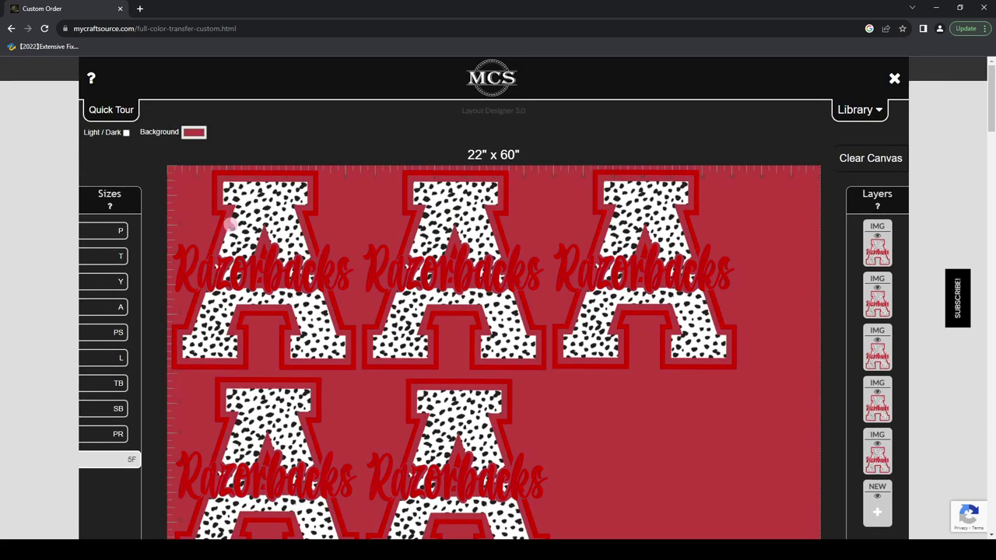
left_click(238, 224)
left_click(257, 231)
left_click(258, 230)
left_click(259, 231)
left_click(259, 231)
left_click(262, 231)
left_click(259, 231)
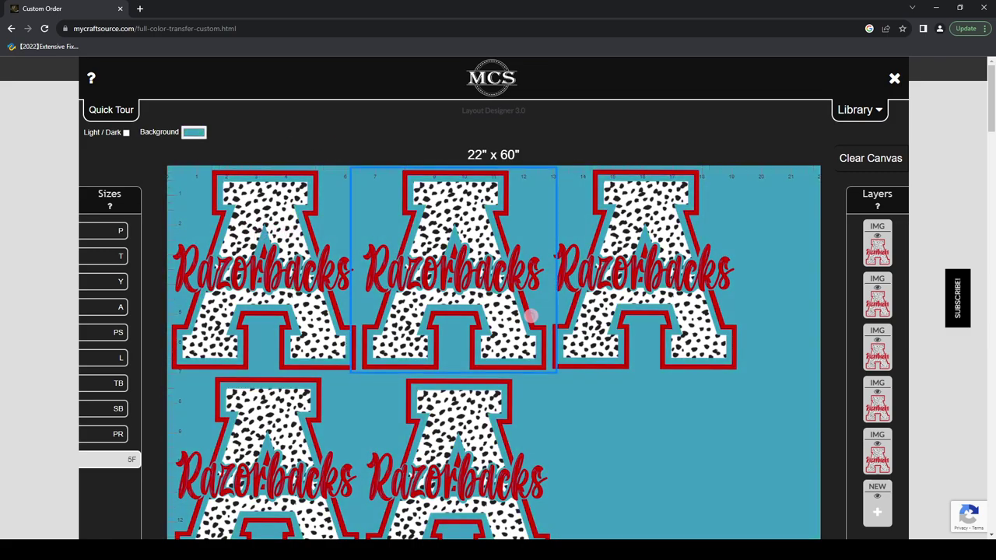
Examine the Razorbacks copies and the empty space down the length of the gang roll.
left_click(673, 260)
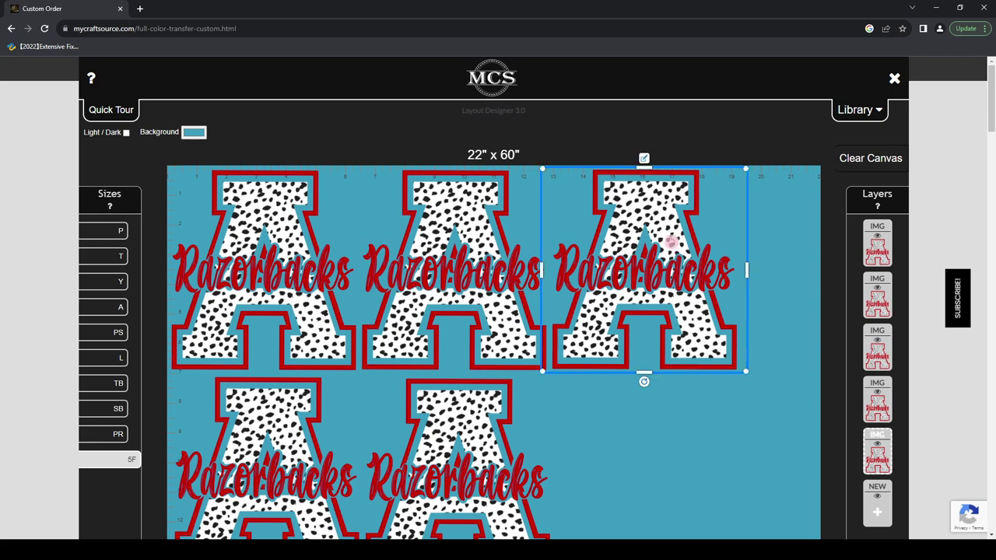
left_click(707, 438)
left_click(606, 433)
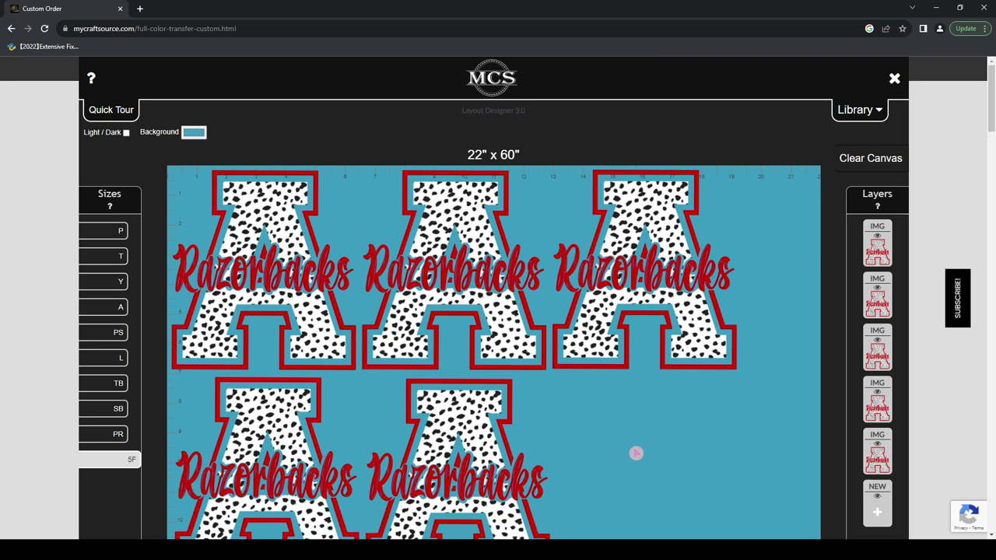
left_click(516, 349)
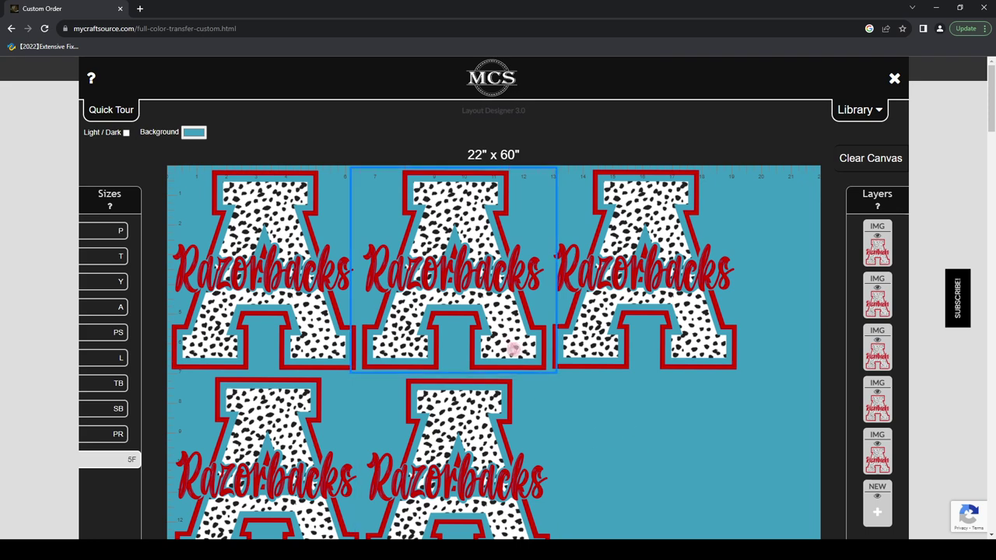
left_click(673, 440)
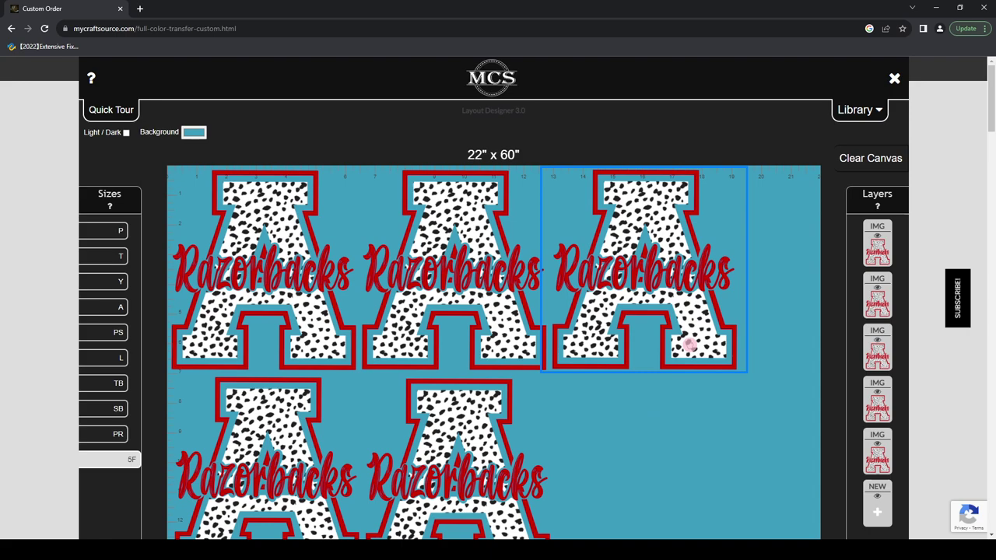
scroll(690, 348, "down", 6)
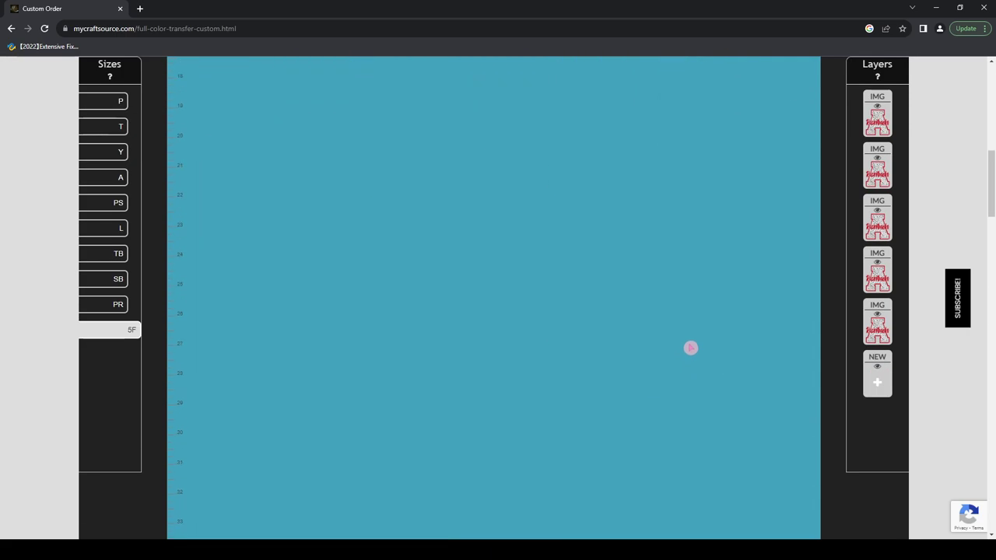
scroll(690, 348, "down", 5)
scroll(692, 346, "up", 3)
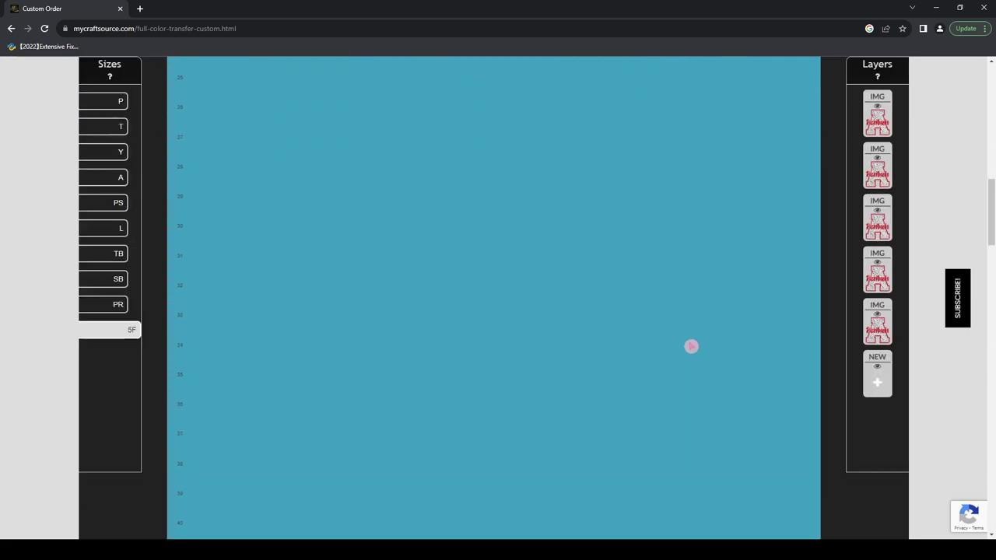
scroll(691, 346, "up", 8)
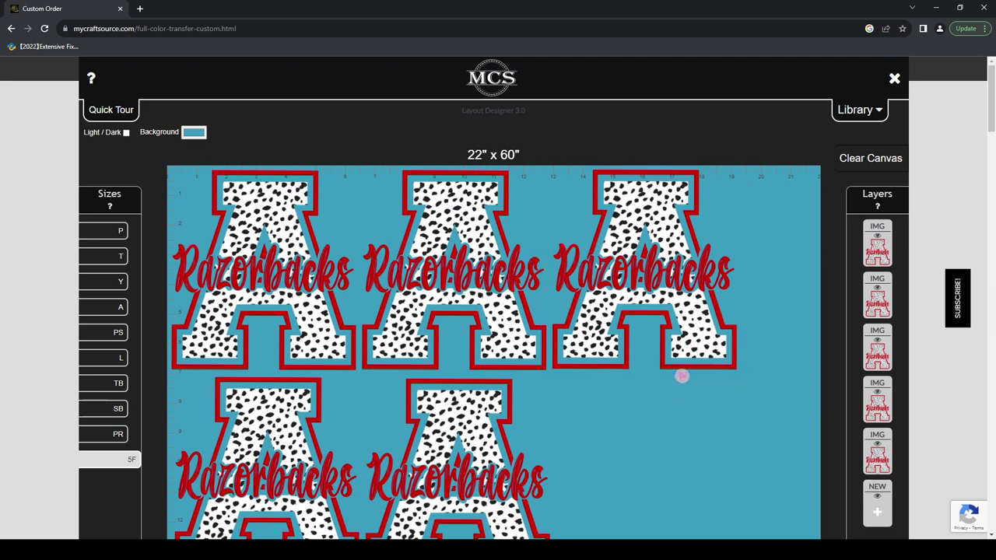
Review the image size checks, name the project hvhfjgk and save it.
scroll(682, 377, "down", 12)
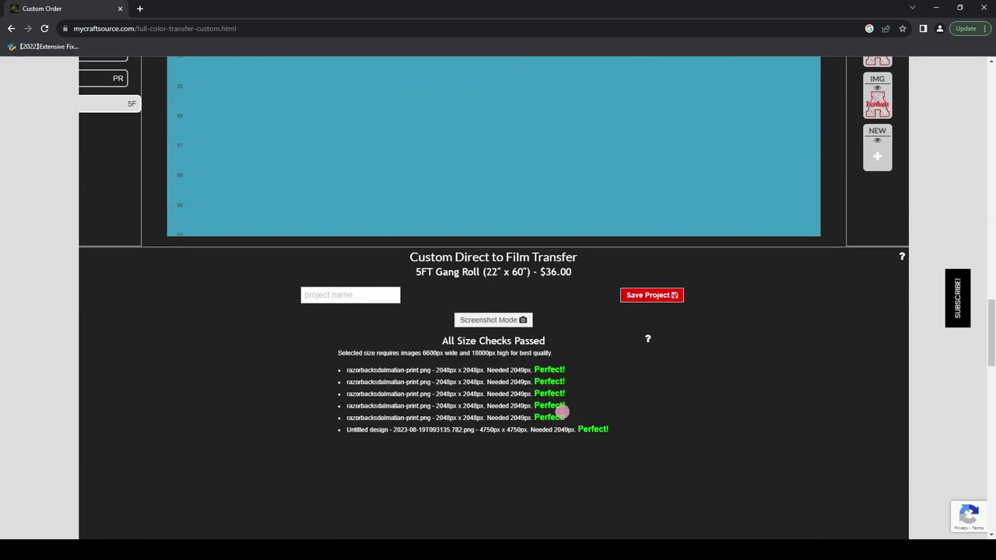
left_click_drag(536, 376, 545, 394)
left_click(545, 394)
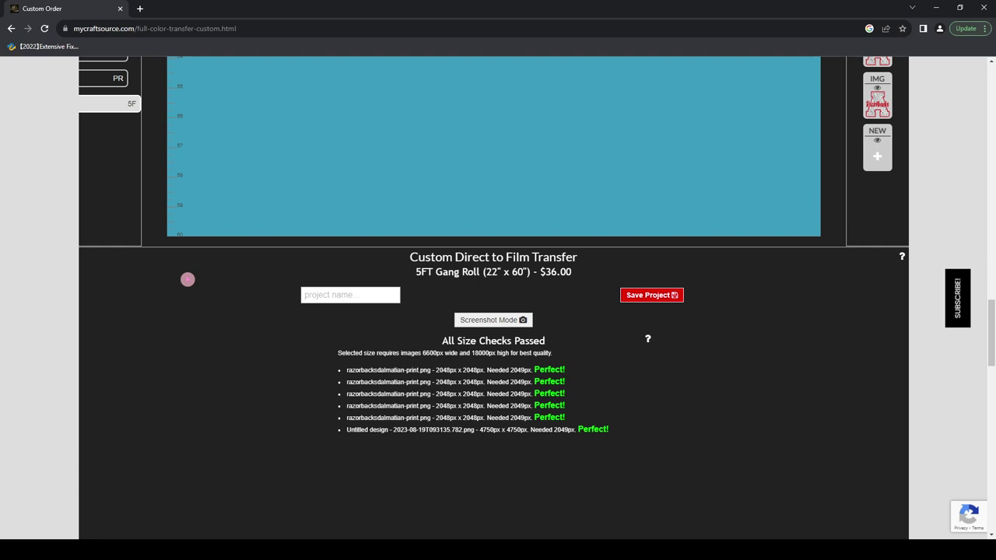
type("hvhfjgk")
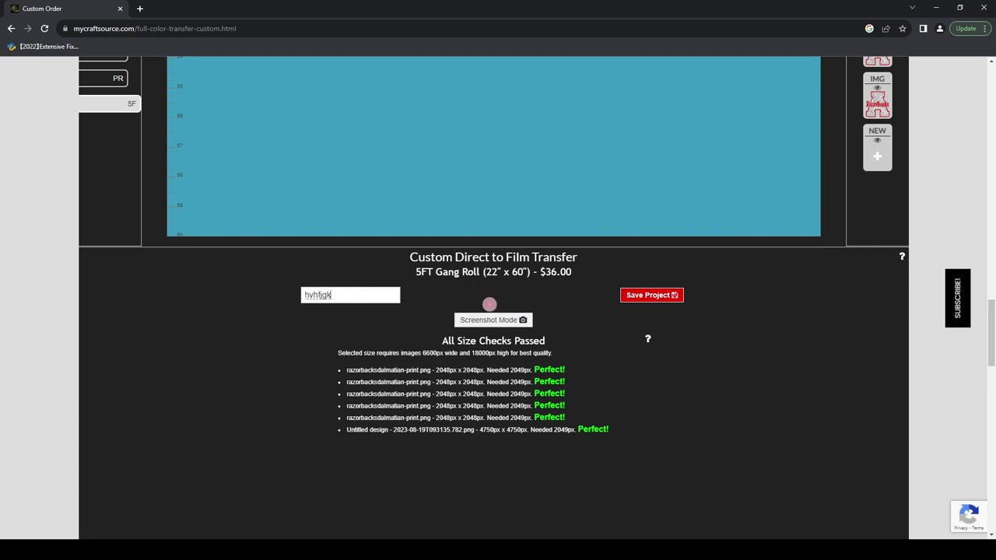
left_click(672, 298)
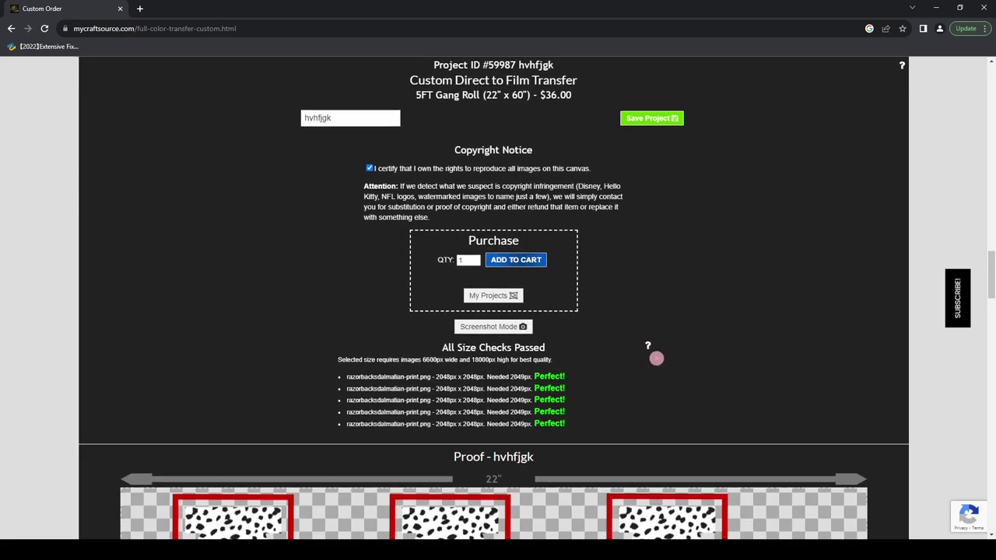
Examine the saved project's proof and canvas thumbnail, along with its copyright notice, purchase options and size checks.
scroll(656, 358, "down", 7)
scroll(656, 357, "up", 13)
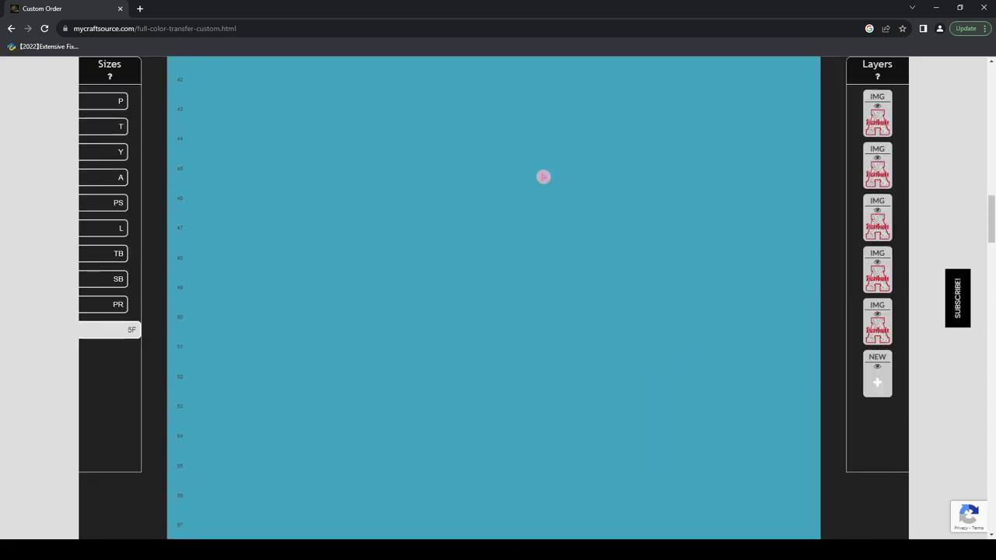
scroll(543, 177, "down", 10)
scroll(723, 326, "up", 1)
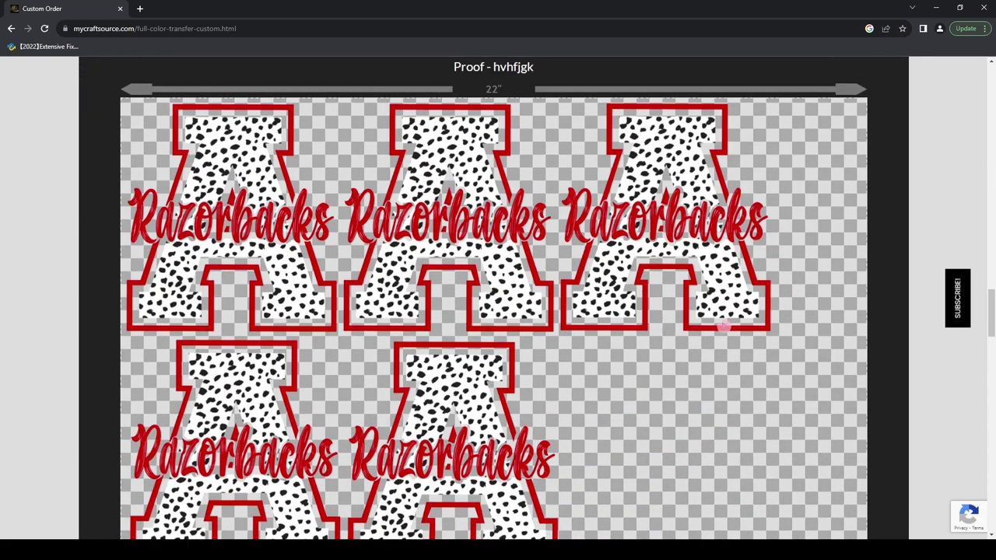
scroll(724, 326, "up", 2)
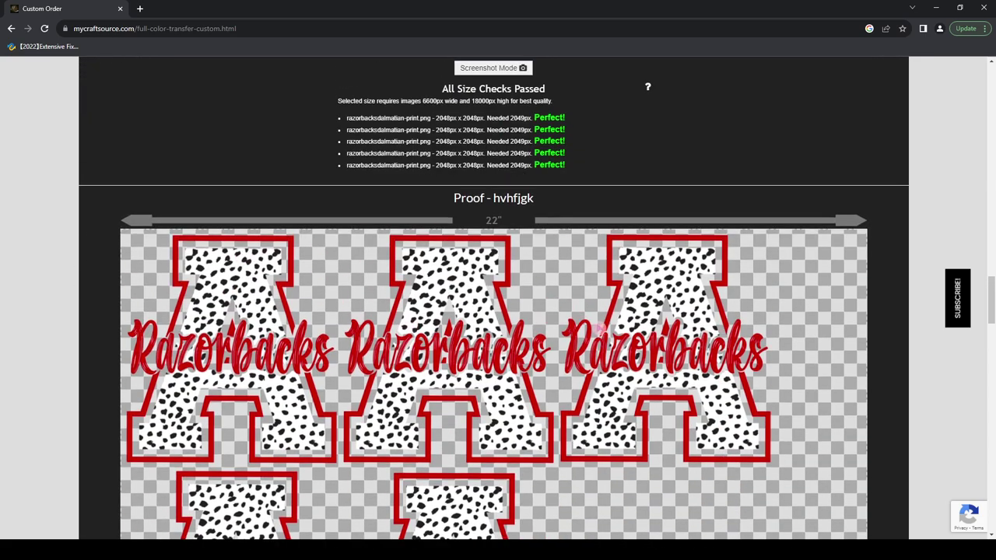
scroll(617, 327, "down", 10)
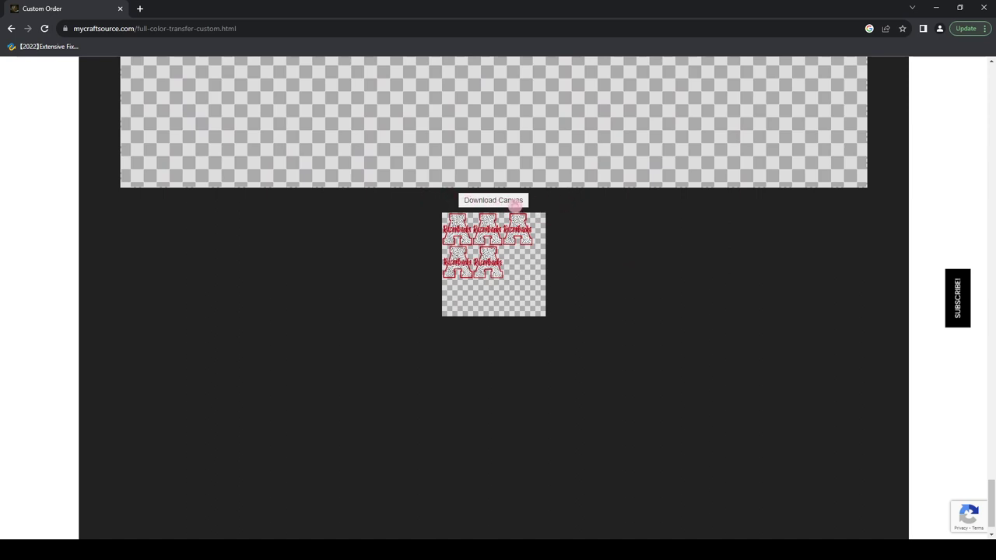
scroll(745, 351, "up", 2)
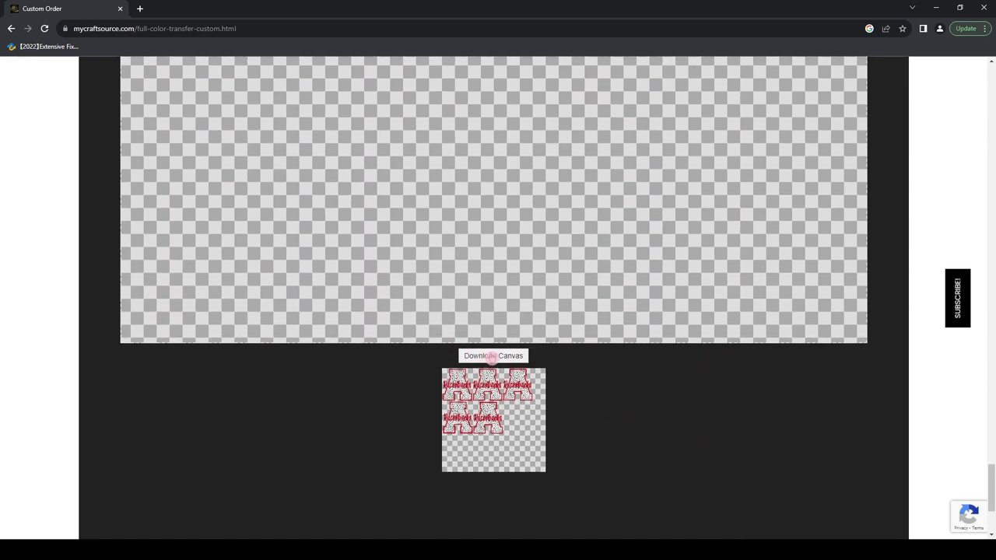
left_click(488, 356)
scroll(748, 372, "up", 3)
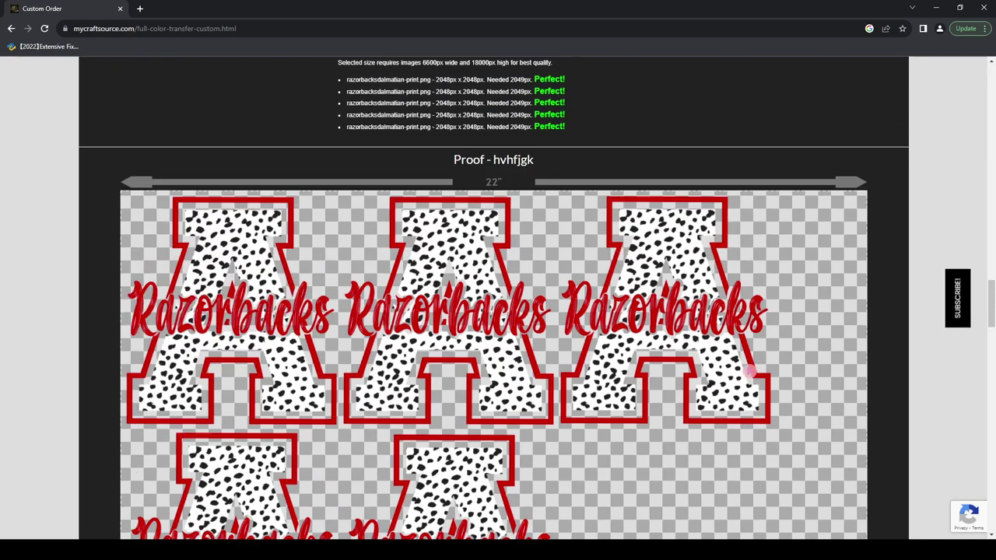
scroll(748, 371, "down", 8)
scroll(747, 371, "down", 2)
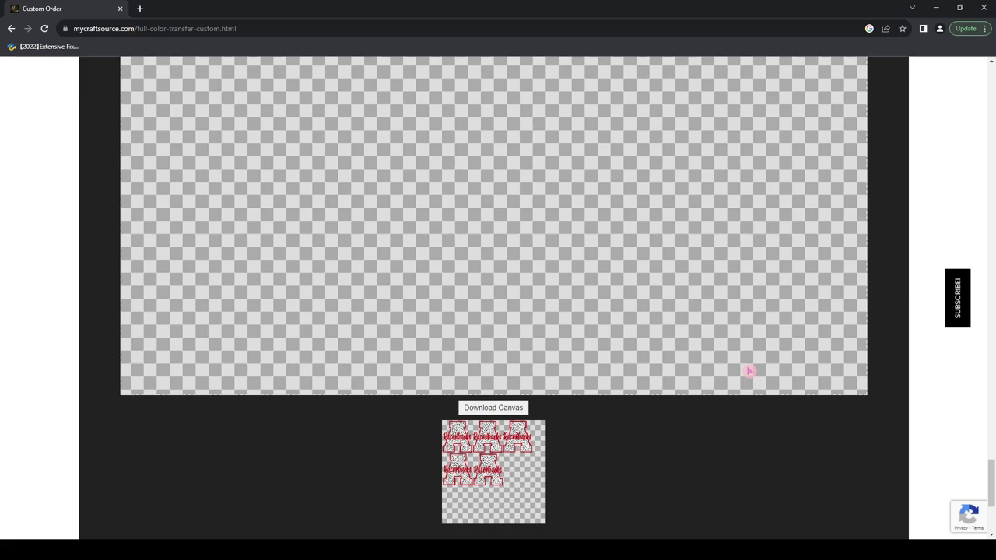
scroll(749, 343, "up", 4)
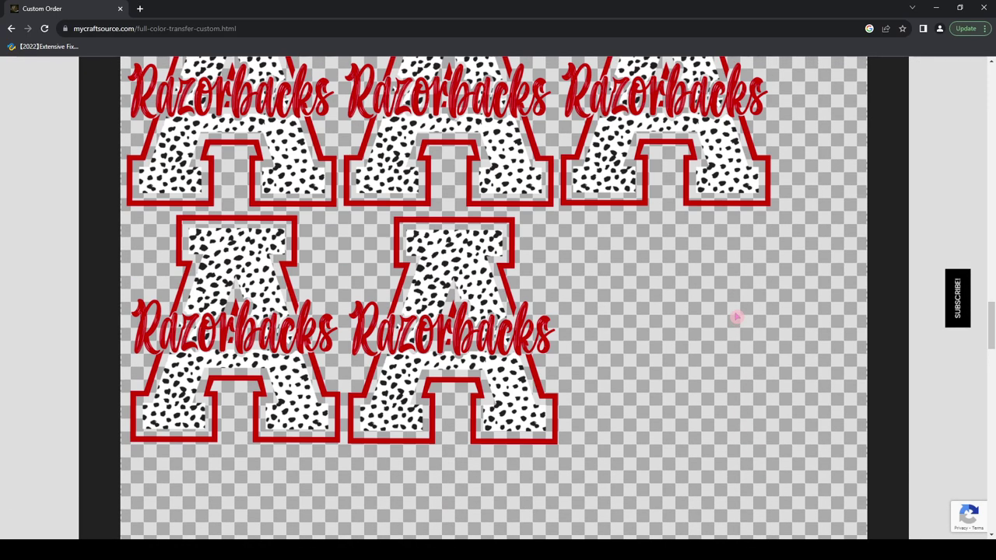
scroll(735, 323, "up", 10)
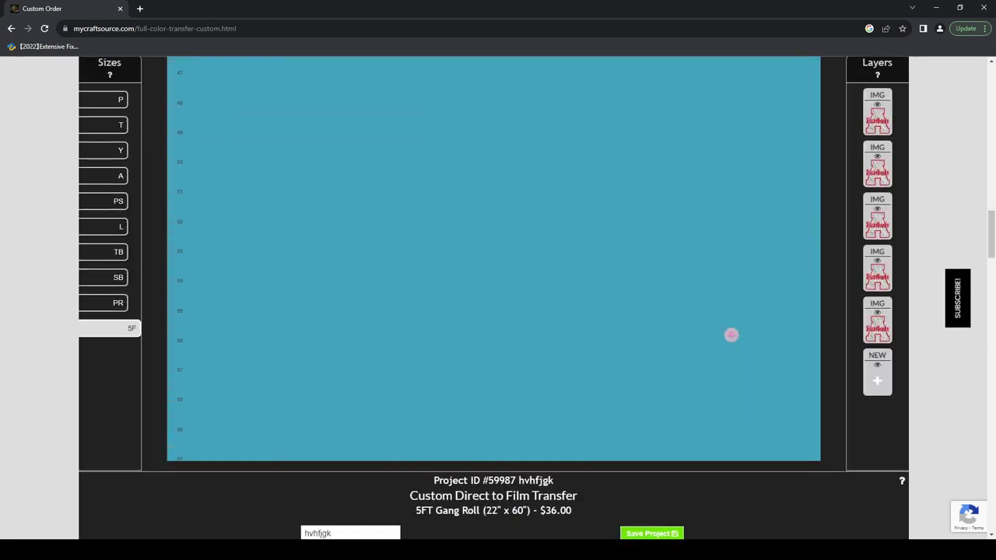
scroll(731, 334, "down", 4)
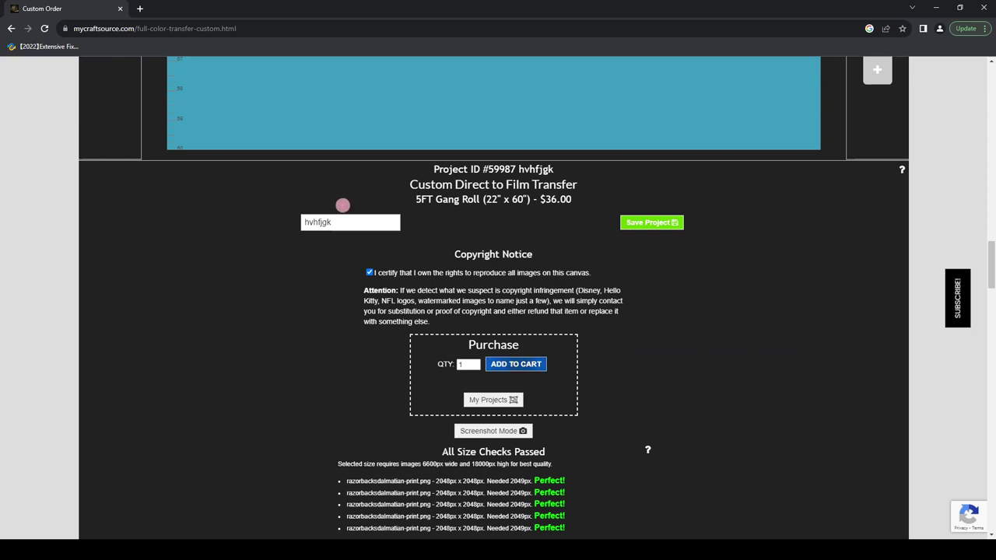
scroll(469, 347, "down", 1)
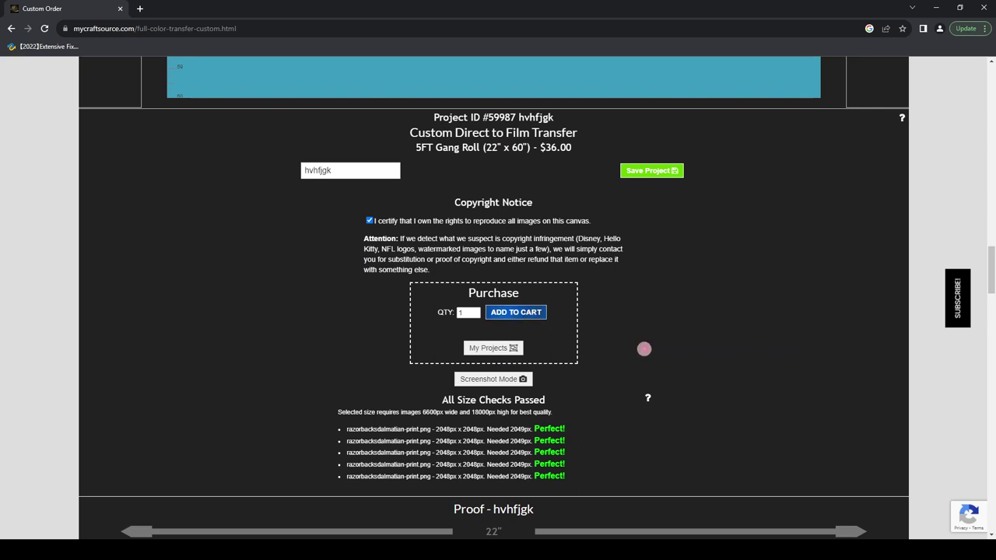
Close the layout designer and return to the custom direct-to-film transfer product page.
scroll(643, 349, "up", 15)
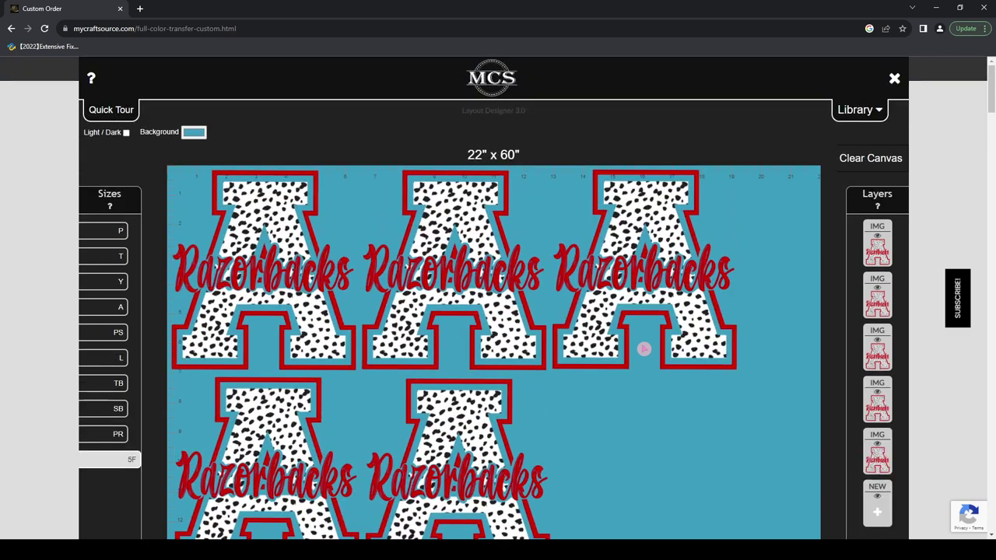
left_click(643, 351)
left_click(895, 79)
left_click(724, 70)
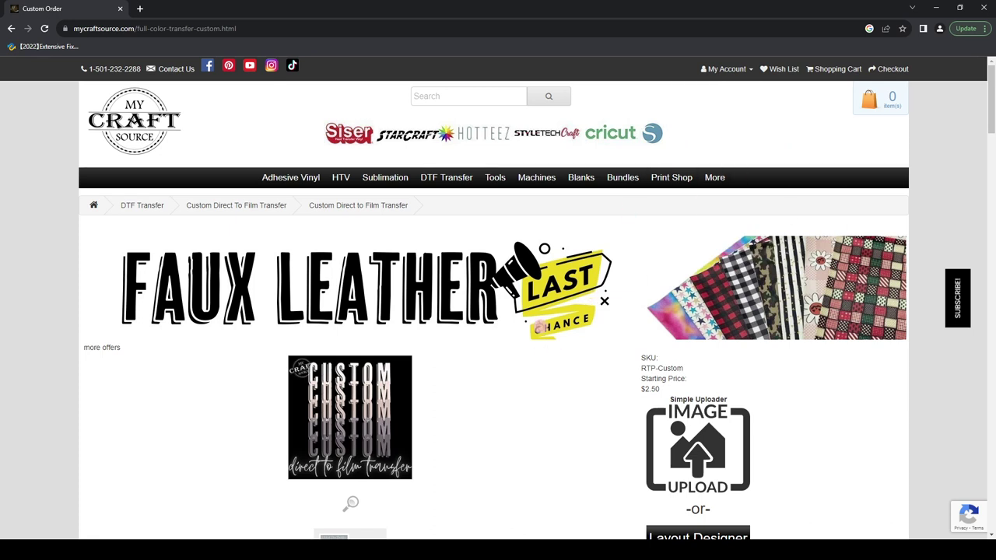
Review the product page's turnaround notice and its guidance on transparent versus colored image backgrounds.
scroll(527, 356, "down", 7)
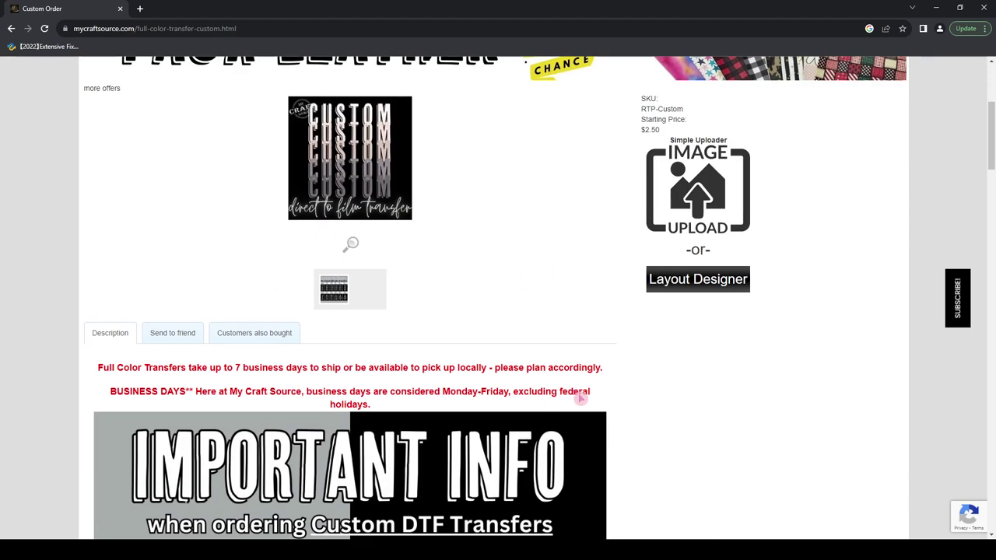
scroll(683, 395, "up", 7)
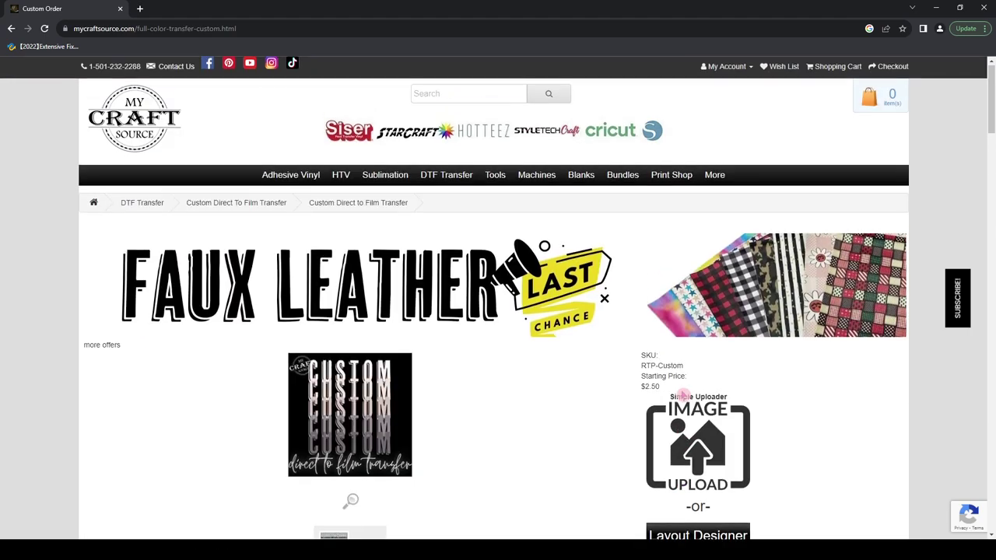
scroll(683, 395, "down", 6)
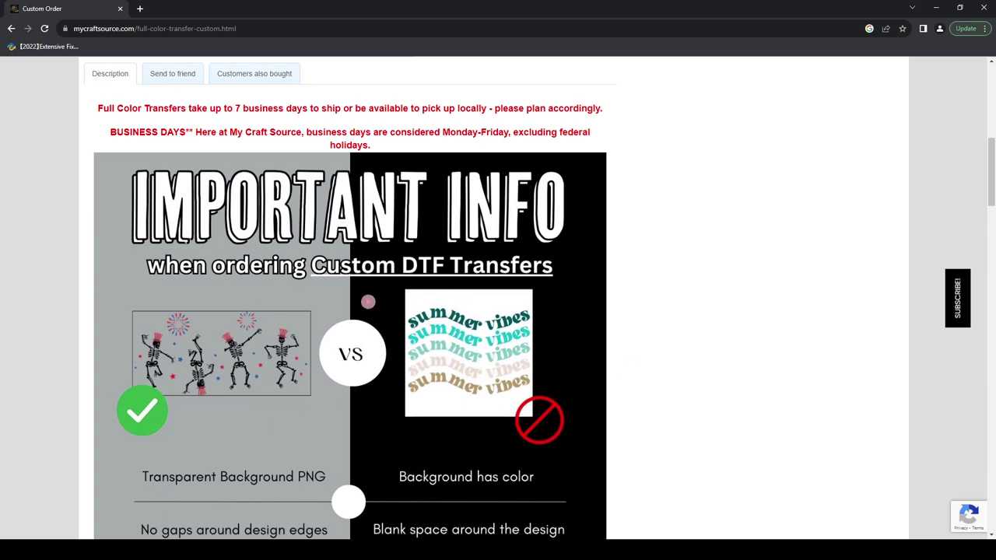
scroll(618, 344, "up", 5)
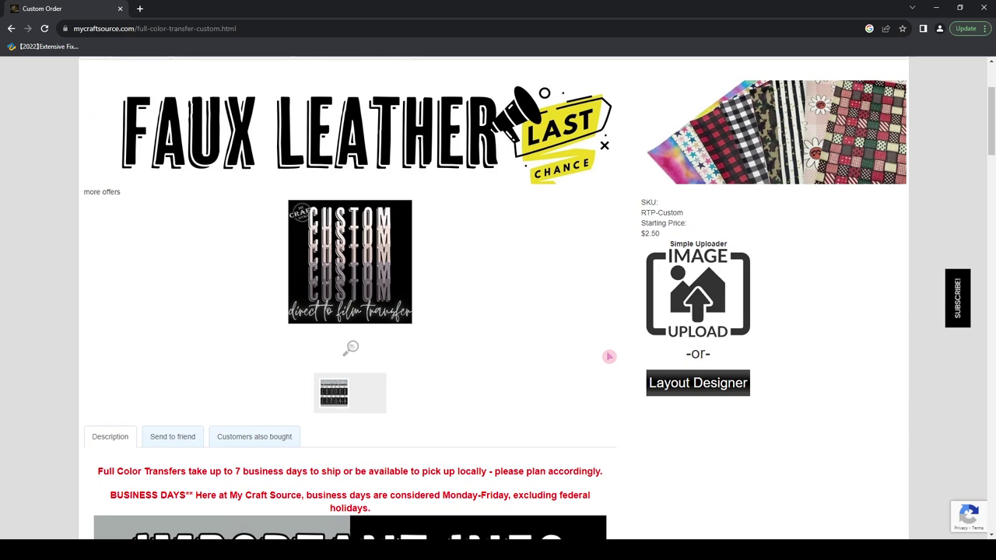
Reopen the layout designer and add the "In My Pre-School Era" image as a new layer beside the second row of Razorbacks copies.
left_click(689, 382)
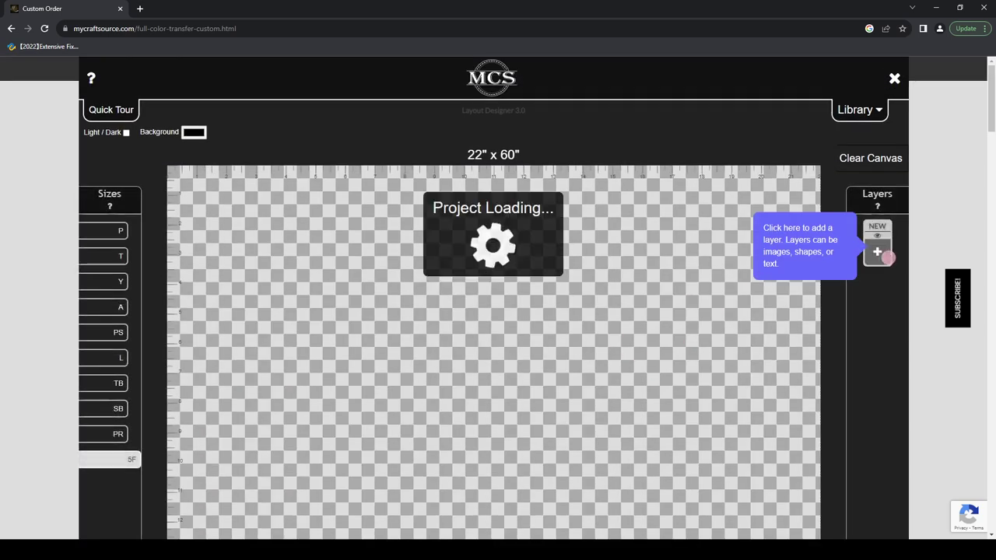
scroll(774, 343, "down", 2)
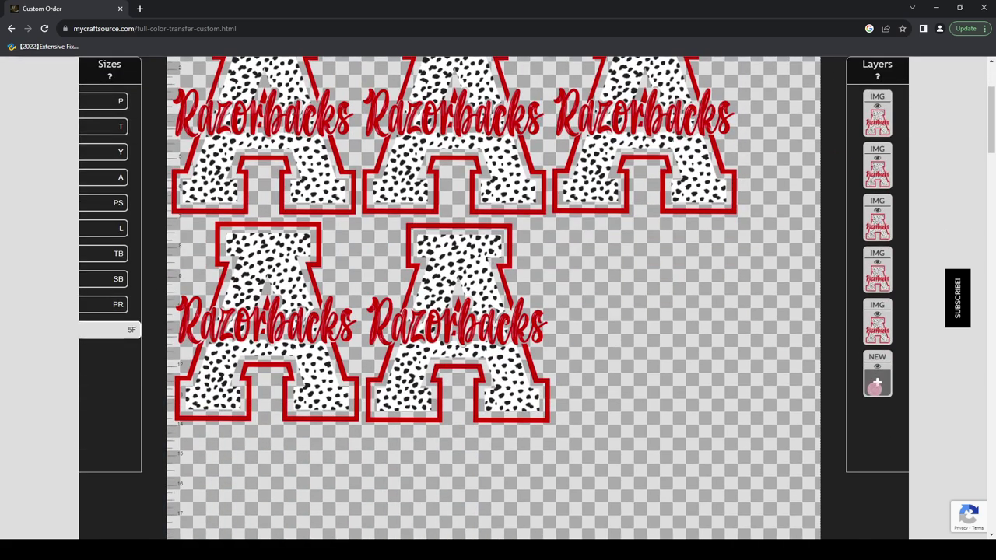
left_click(877, 381)
left_click(515, 178)
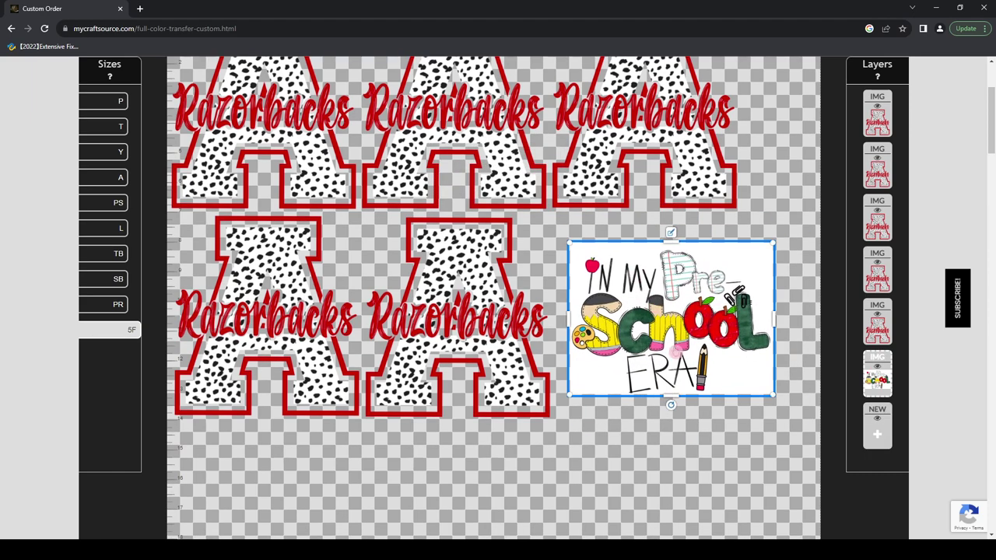
scroll(661, 428, "up", 2)
scroll(668, 415, "down", 3)
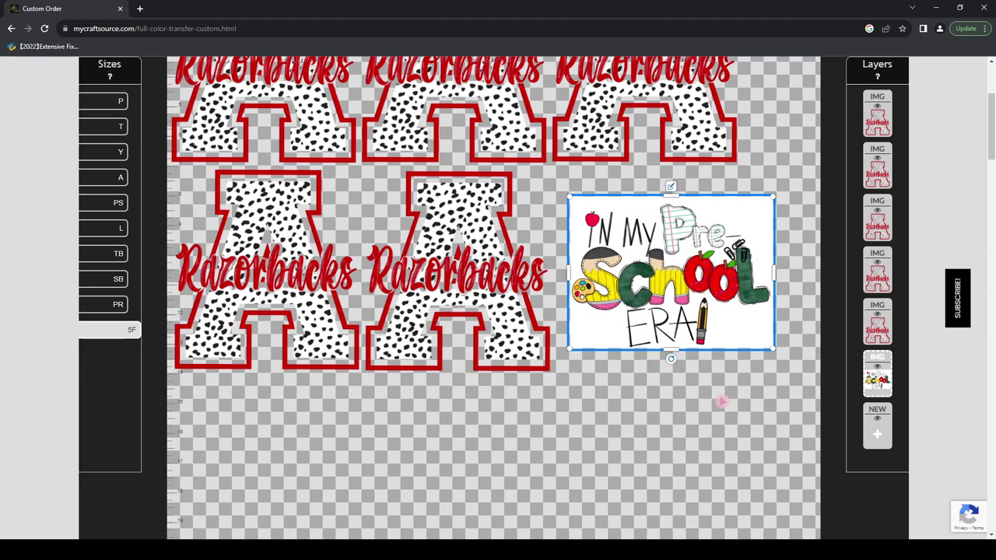
scroll(720, 402, "up", 1)
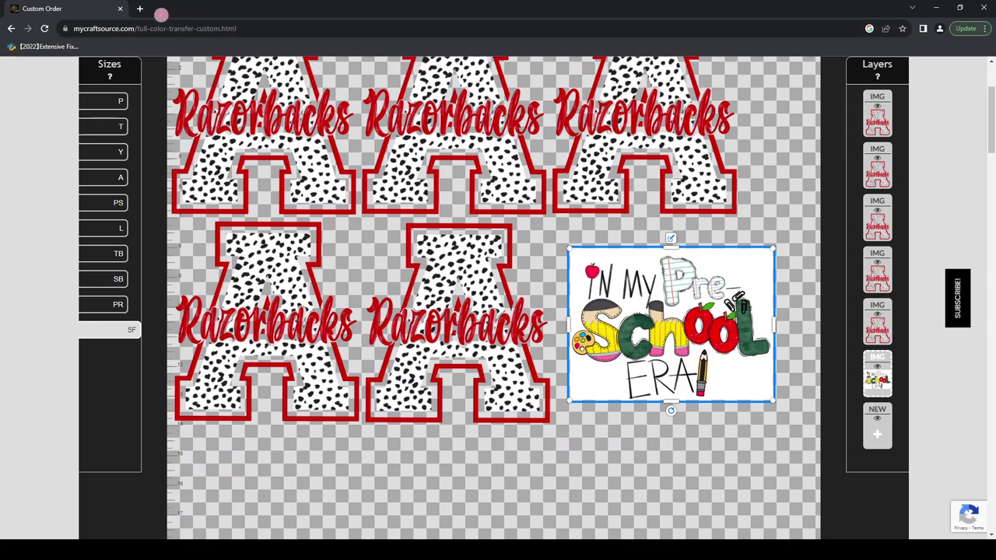
Search for erase.bg in a new browser tab and open the Erase.bg background remover site.
left_click(140, 9)
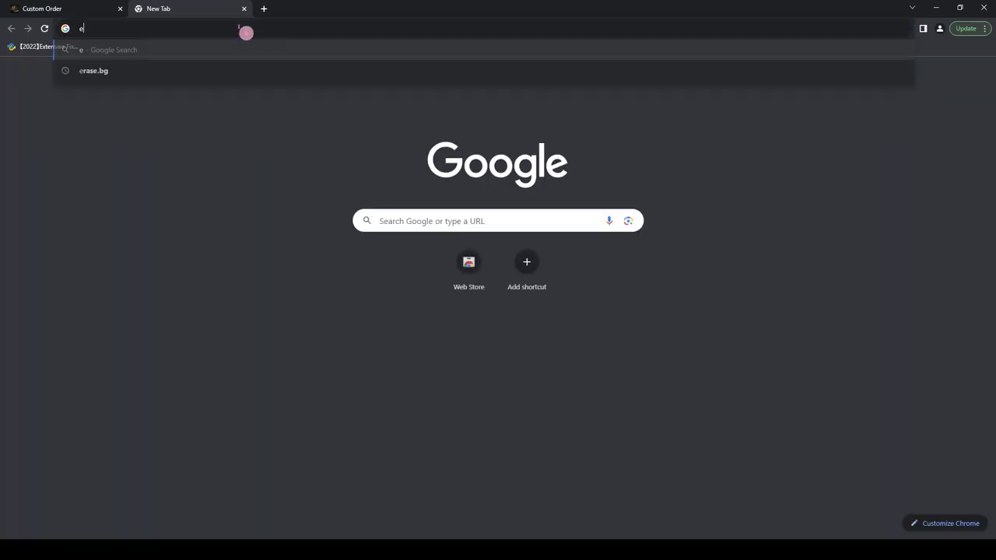
type("erase")
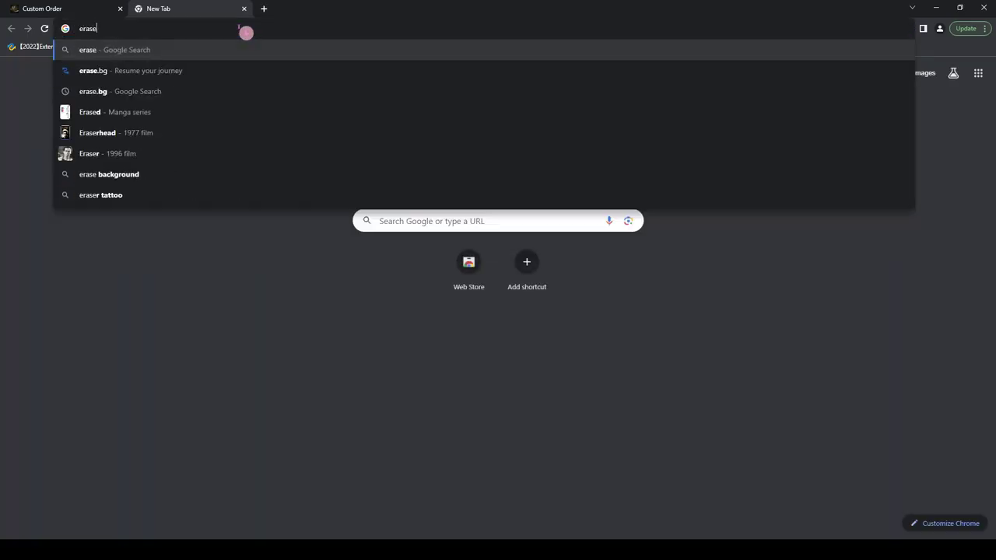
type(".b")
key("Return")
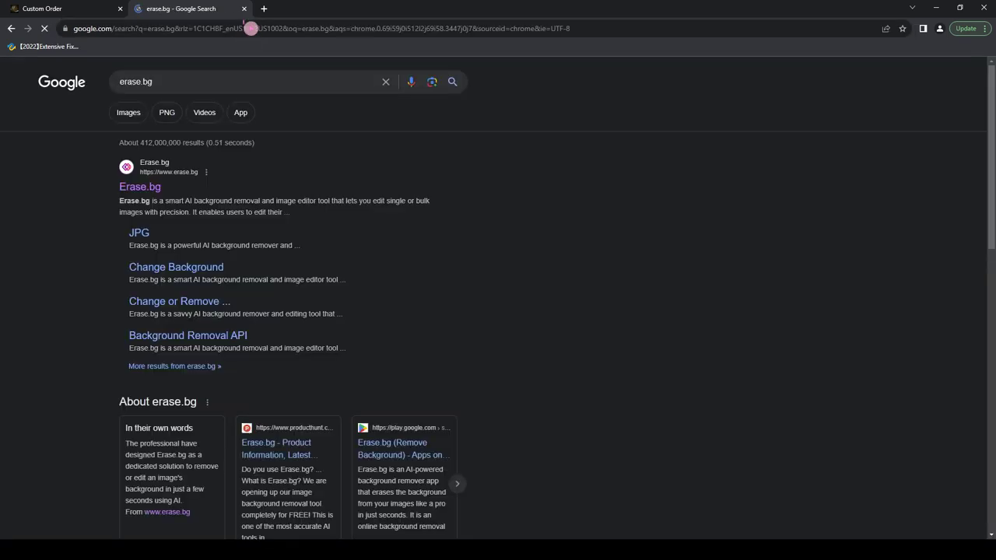
left_click(140, 188)
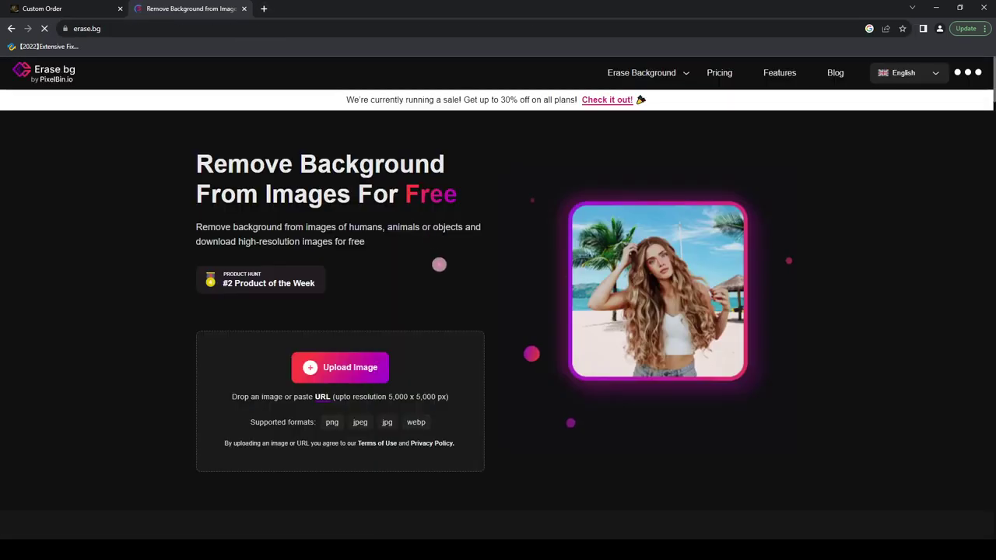
Upload the "In My Pre-School Era" image to Erase.bg for background removal and compare the original with the processed version.
left_click(360, 367)
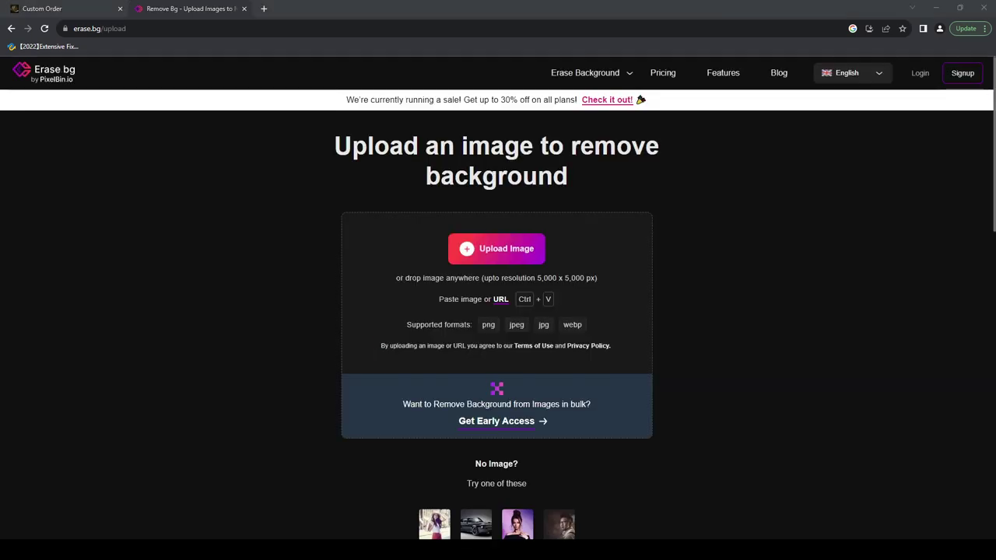
scroll(492, 345, "down", 1)
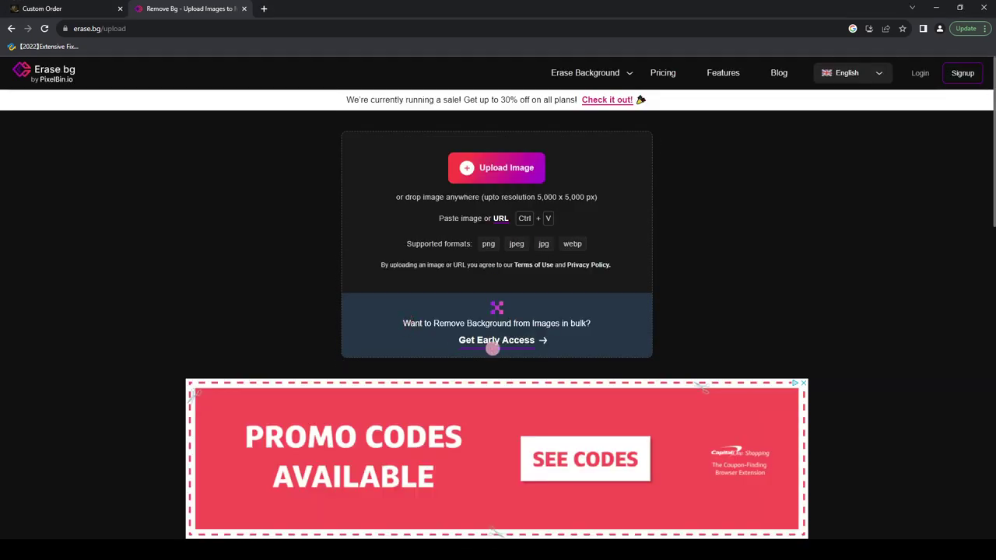
scroll(867, 359, "down", 1)
scroll(867, 358, "down", 3)
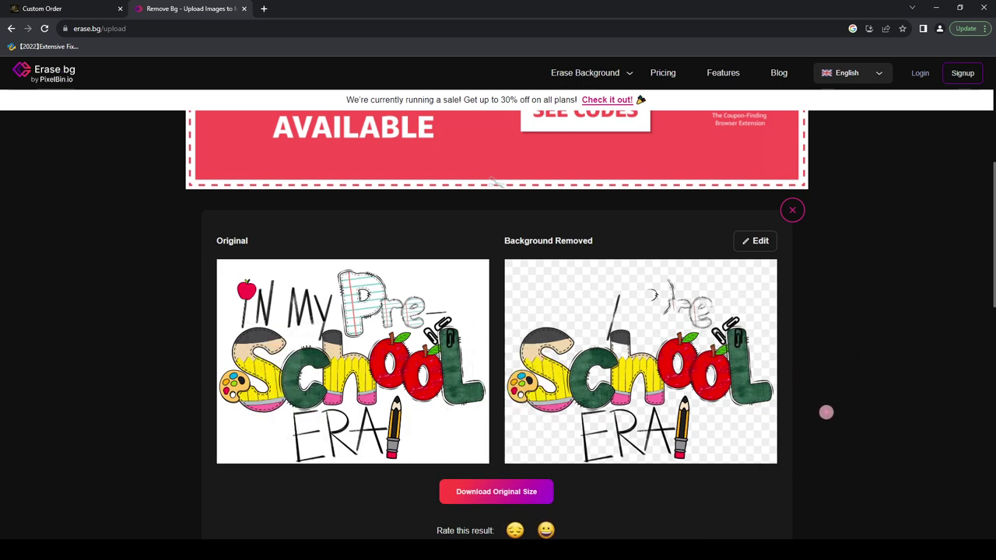
scroll(872, 389, "down", 2)
scroll(870, 389, "up", 2)
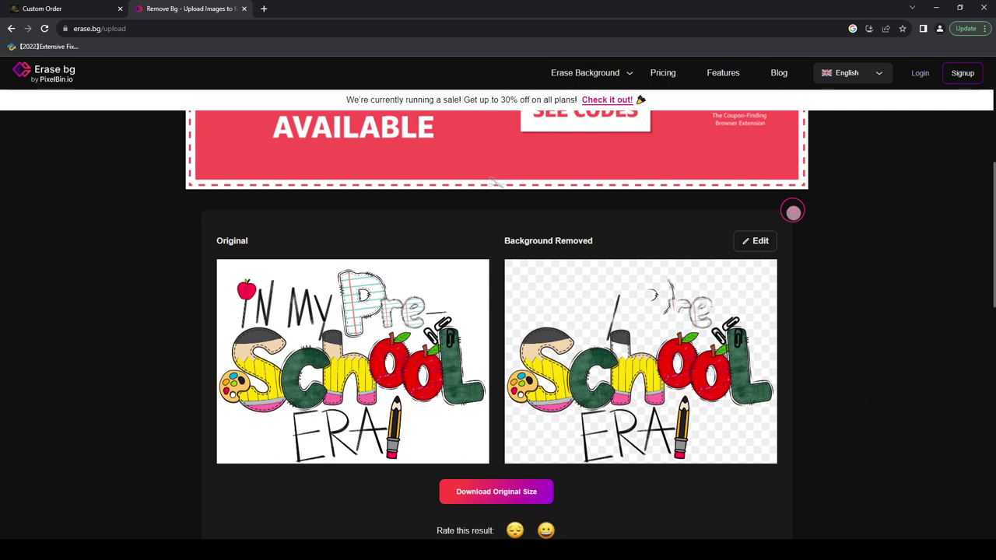
Discard the processed image and check the maximum resolution allowed for uploads.
left_click(793, 212)
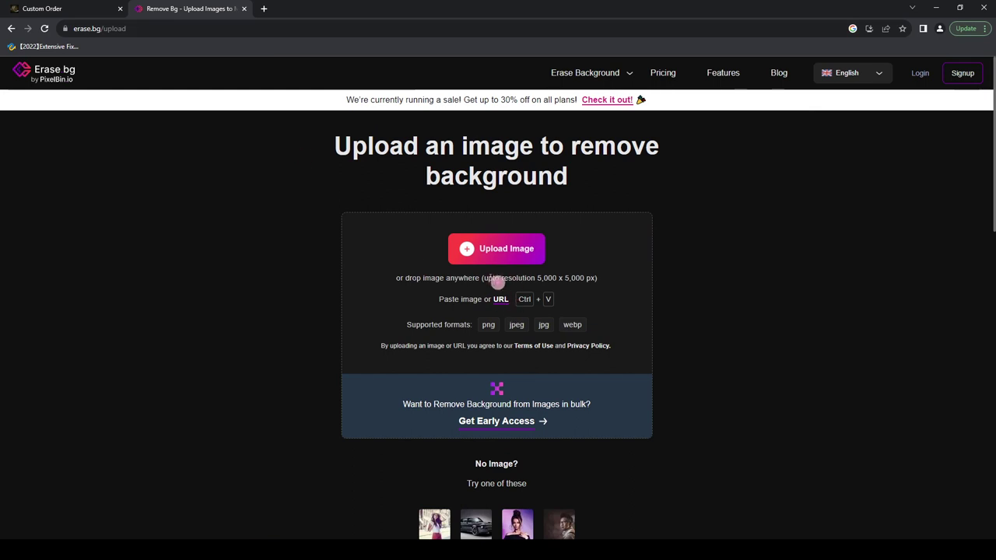
left_click_drag(483, 279, 588, 288)
left_click(621, 289)
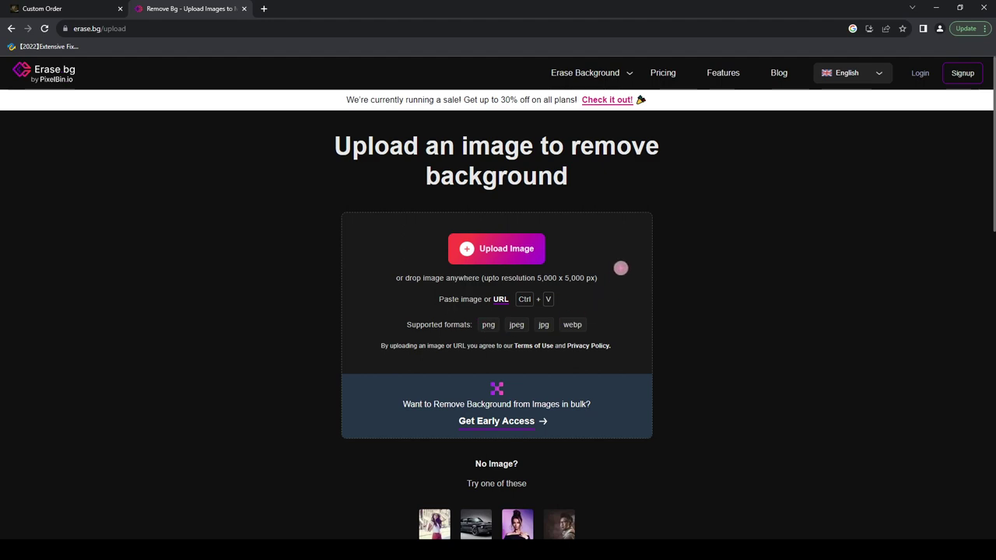
Switch back to the My Craft Source tab, delete the "In My Pre-School Era" layer and close the layout designer without saving.
left_click(86, 8)
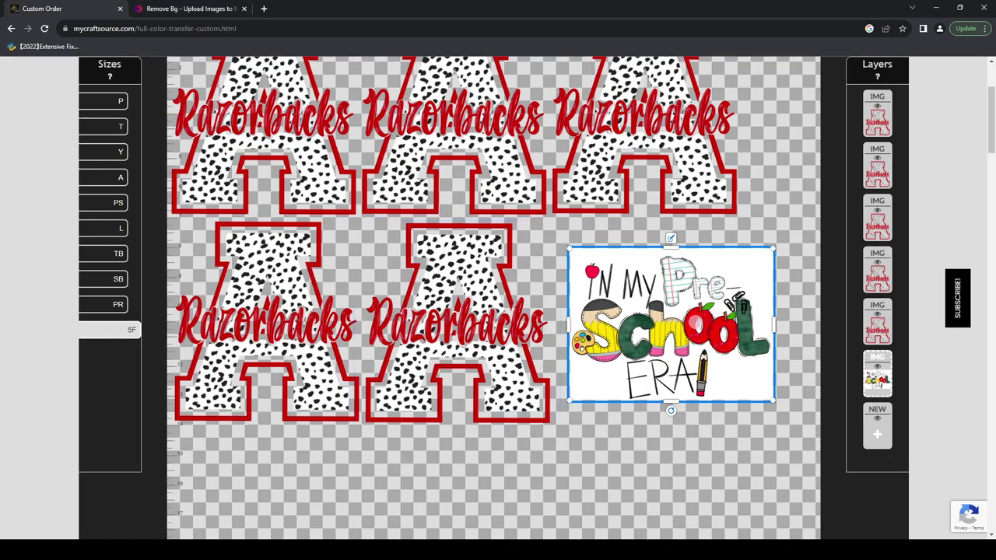
left_click(672, 237)
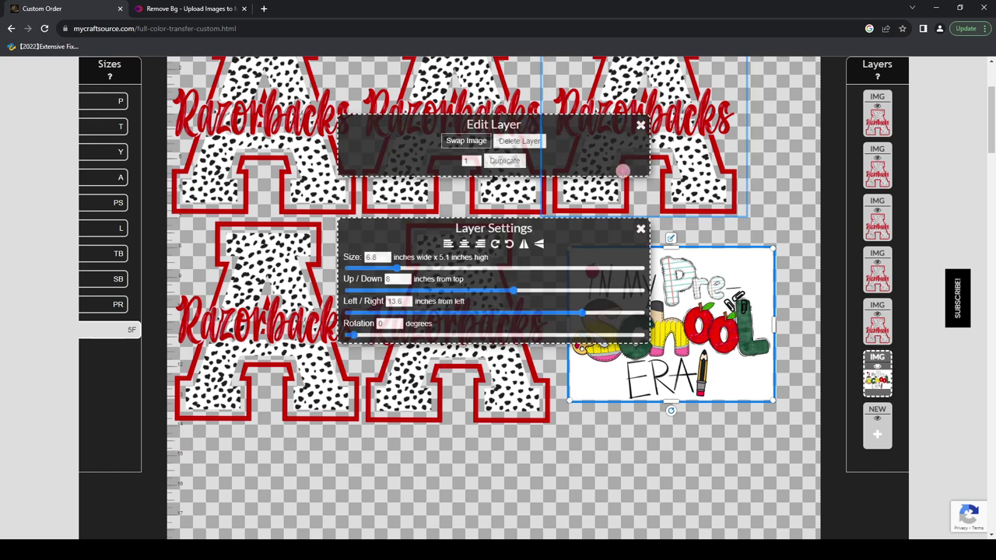
left_click(530, 141)
scroll(685, 405, "up", 2)
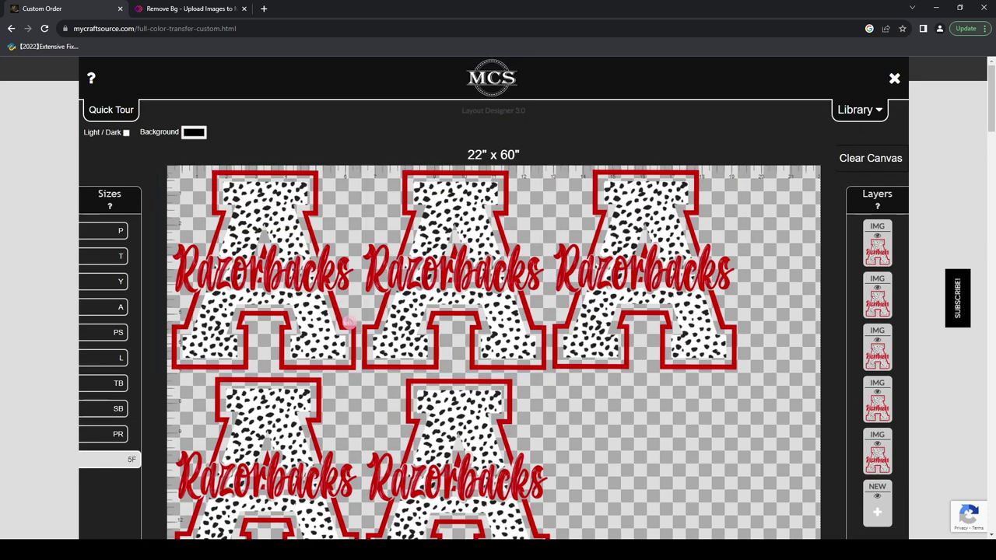
scroll(606, 434, "down", 2)
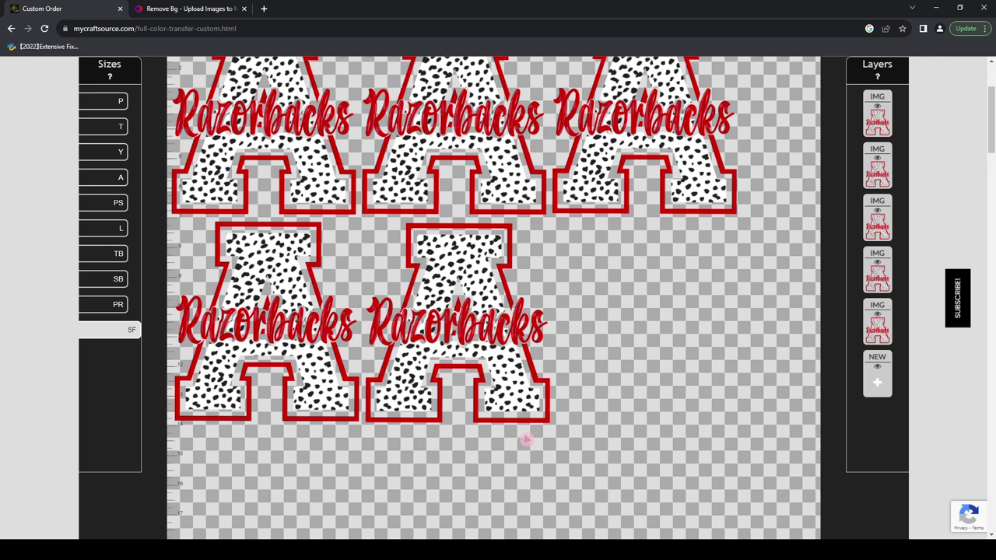
scroll(713, 287, "up", 2)
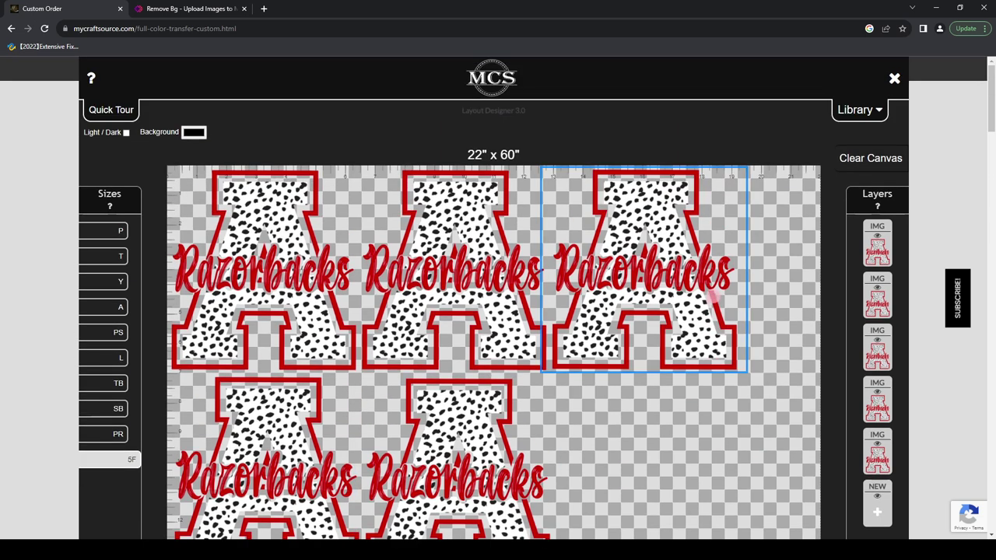
left_click(895, 80)
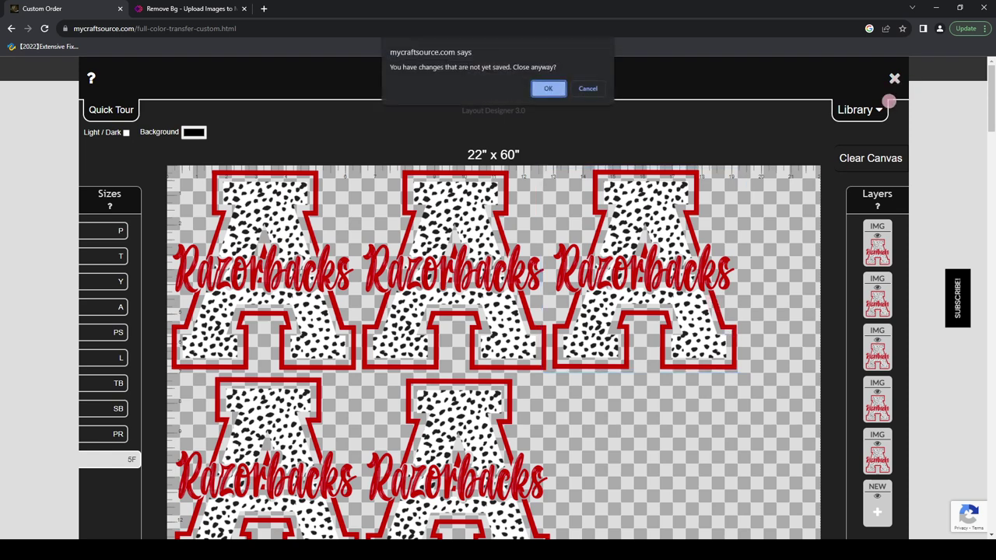
left_click(550, 88)
Review the custom transfer product page again, from its upload options down through the important ordering info.
mouse_move(614, 351)
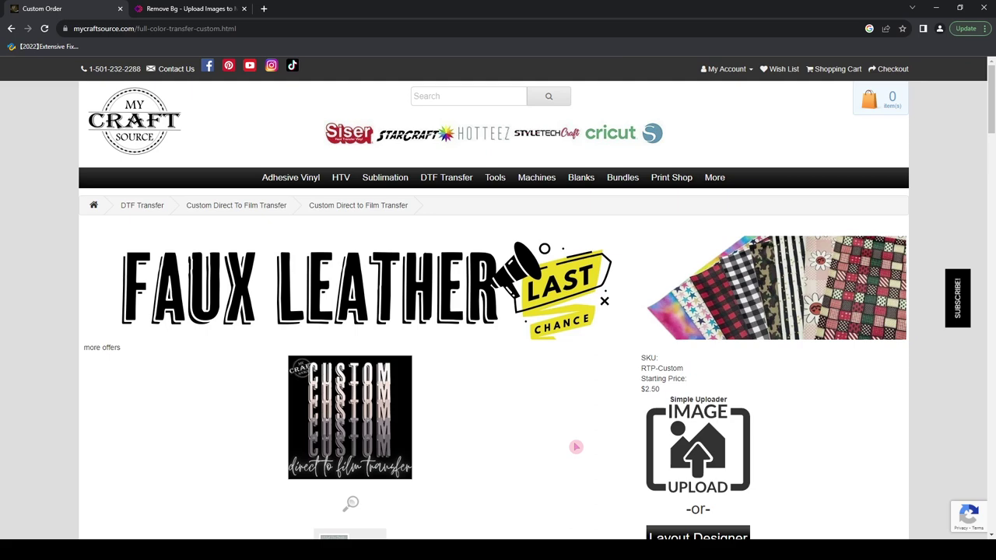
scroll(576, 445, "down", 3)
scroll(685, 456, "up", 4)
scroll(571, 413, "down", 7)
scroll(630, 409, "up", 7)
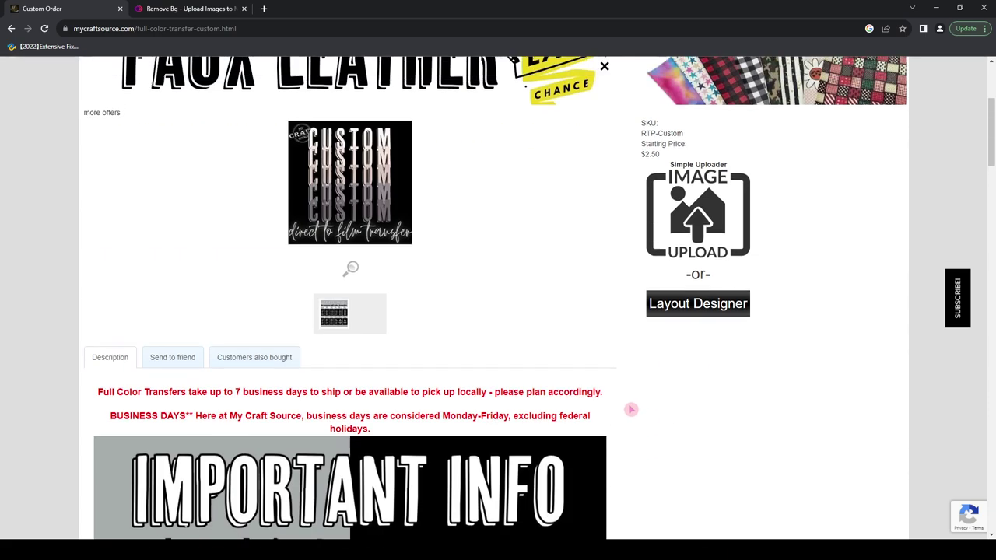